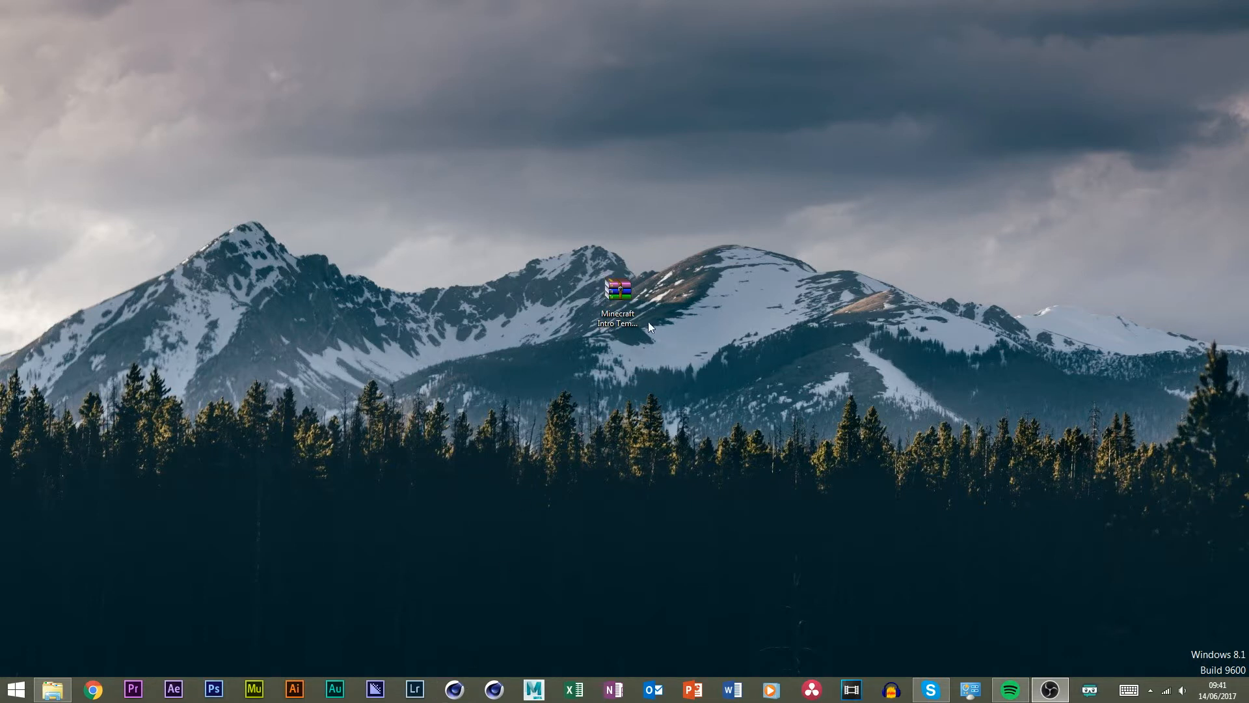
Extract the Minecraft Intro Template folder from the zip archive on the desktop to the desktop.
{"action": "left_click_drag", "start_coordinate": [584, 315], "coordinate": [588, 312]}
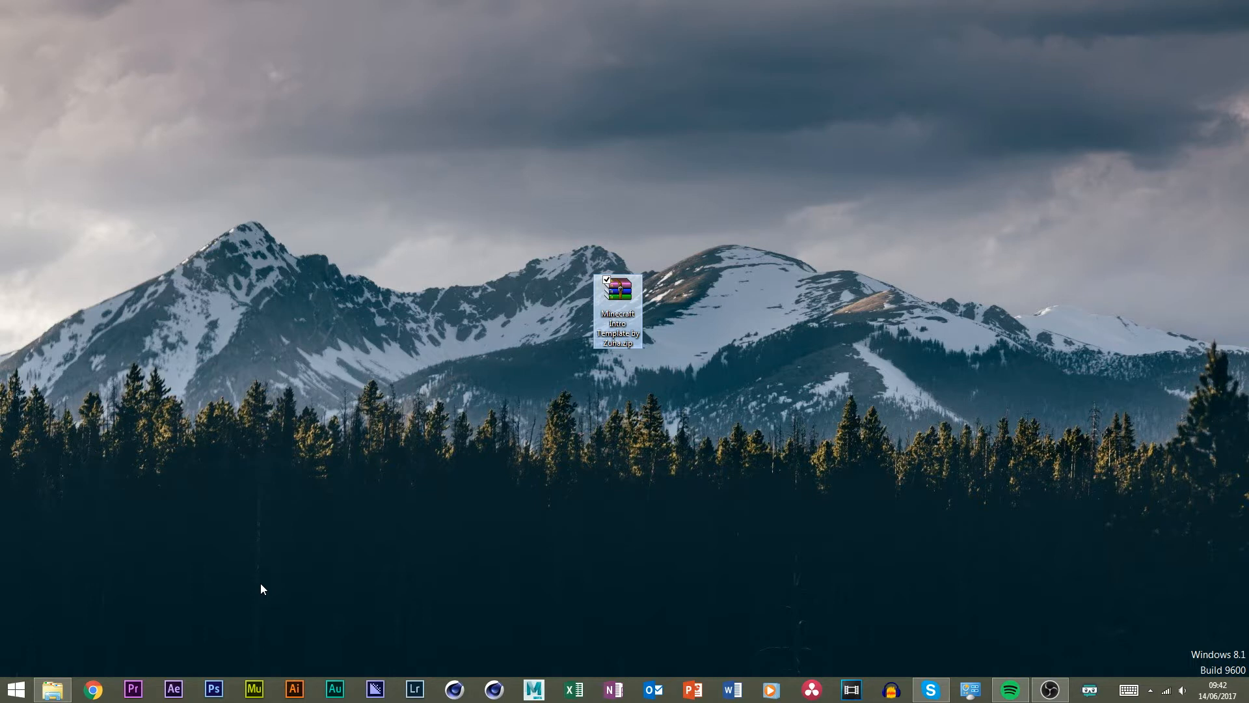
{"action": "left_click", "coordinate": [185, 691]}
{"action": "double_click", "coordinate": [619, 296]}
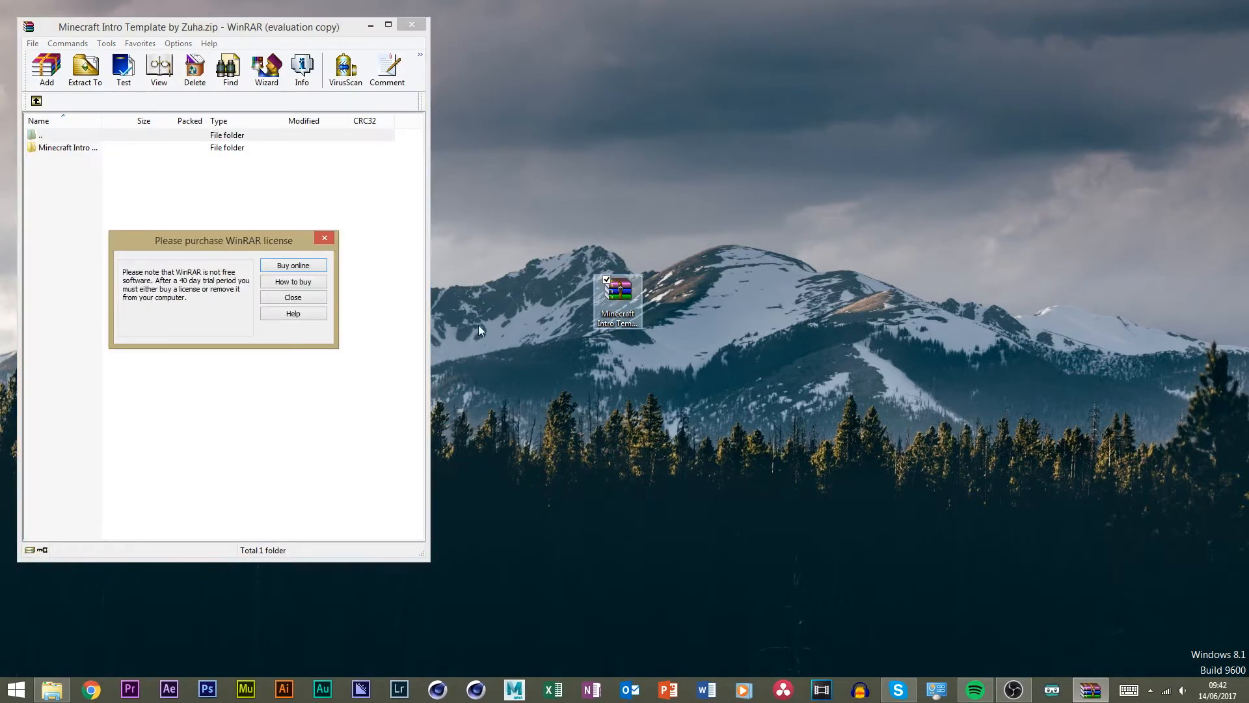
{"action": "left_click", "coordinate": [310, 298]}
{"action": "left_click_drag", "start_coordinate": [91, 149], "coordinate": [619, 280]}
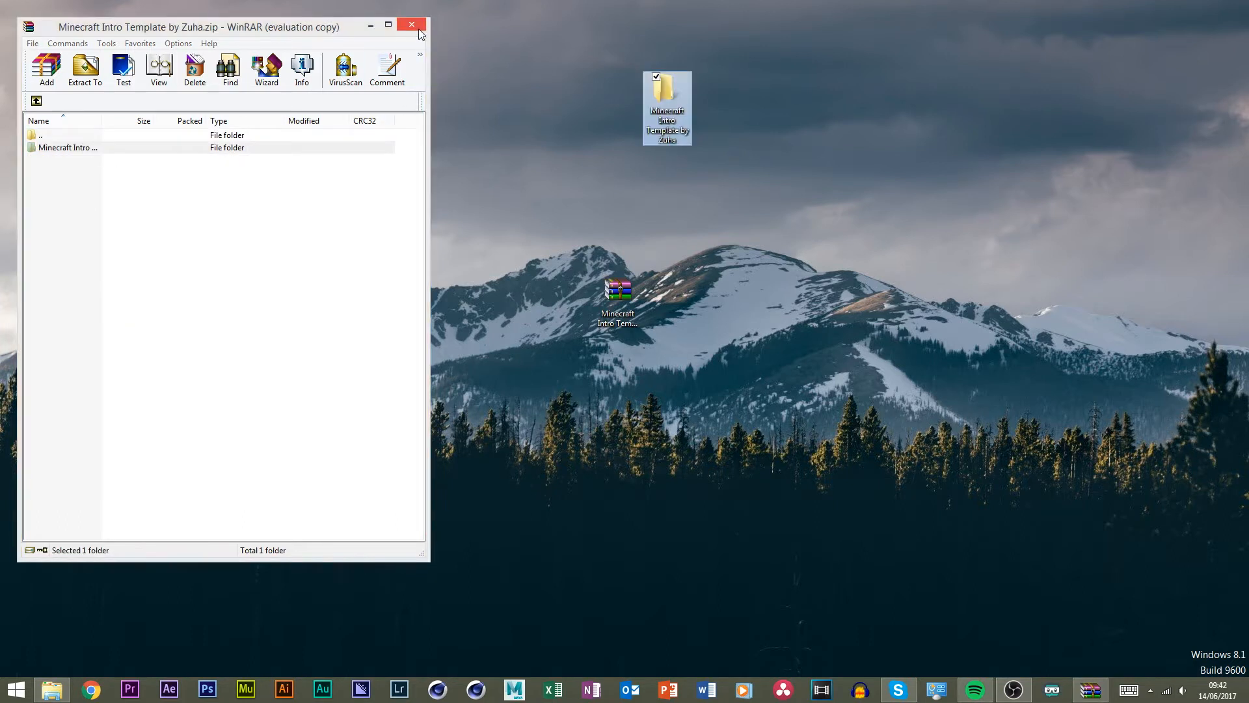
{"action": "left_click", "coordinate": [412, 25]}
Open Animation.c4d from the extracted template folder in Cinema 4D and go to frame 6 of the animation.
{"action": "double_click", "coordinate": [673, 107]}
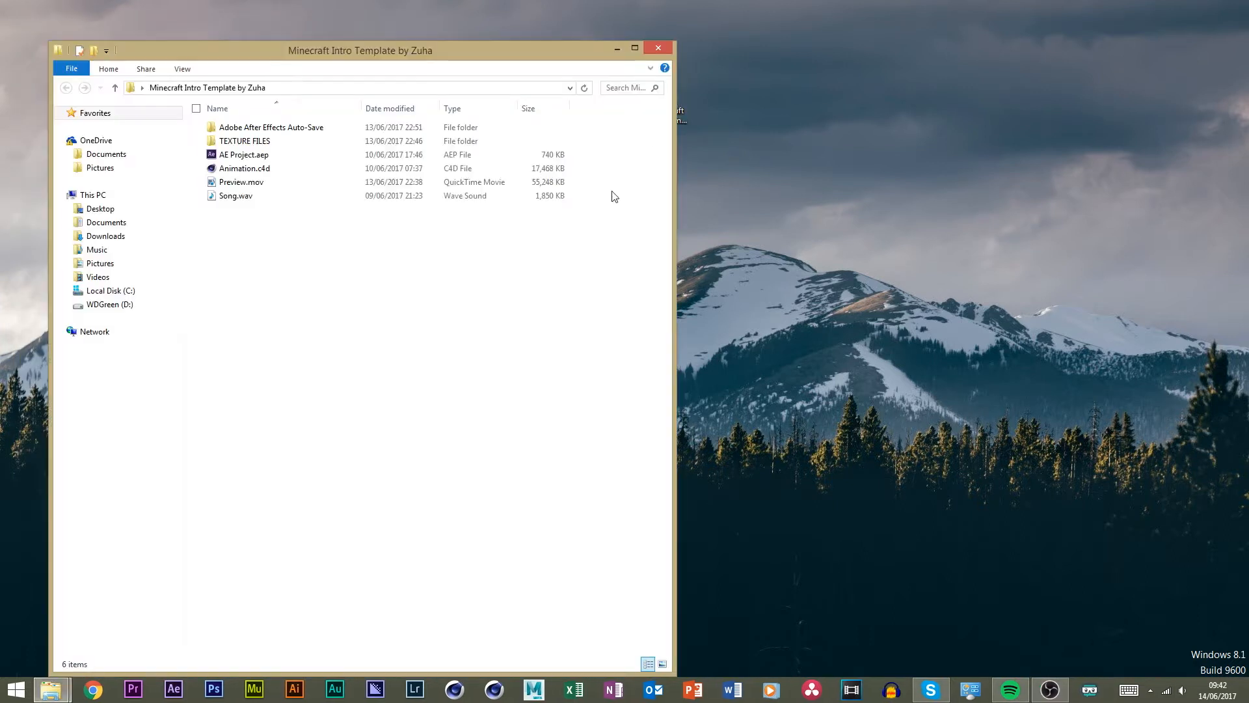
{"action": "left_click", "coordinate": [227, 179]}
{"action": "double_click", "coordinate": [227, 172]}
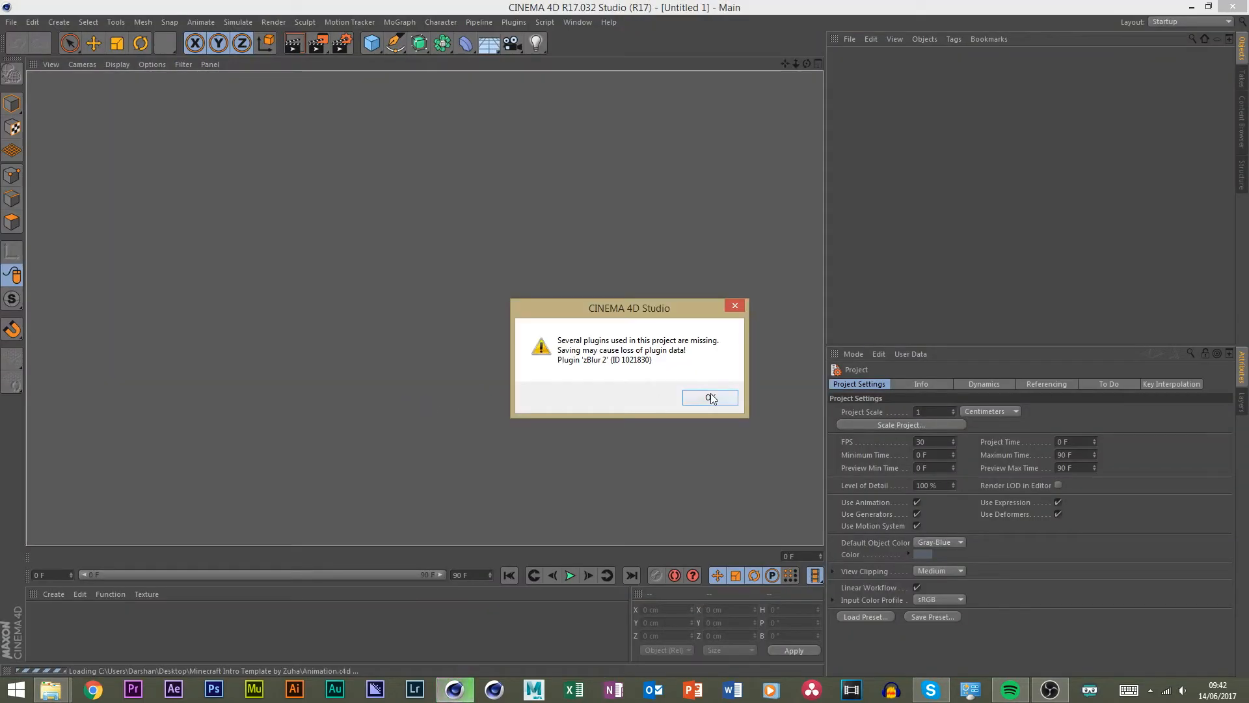
{"action": "left_click", "coordinate": [711, 399]}
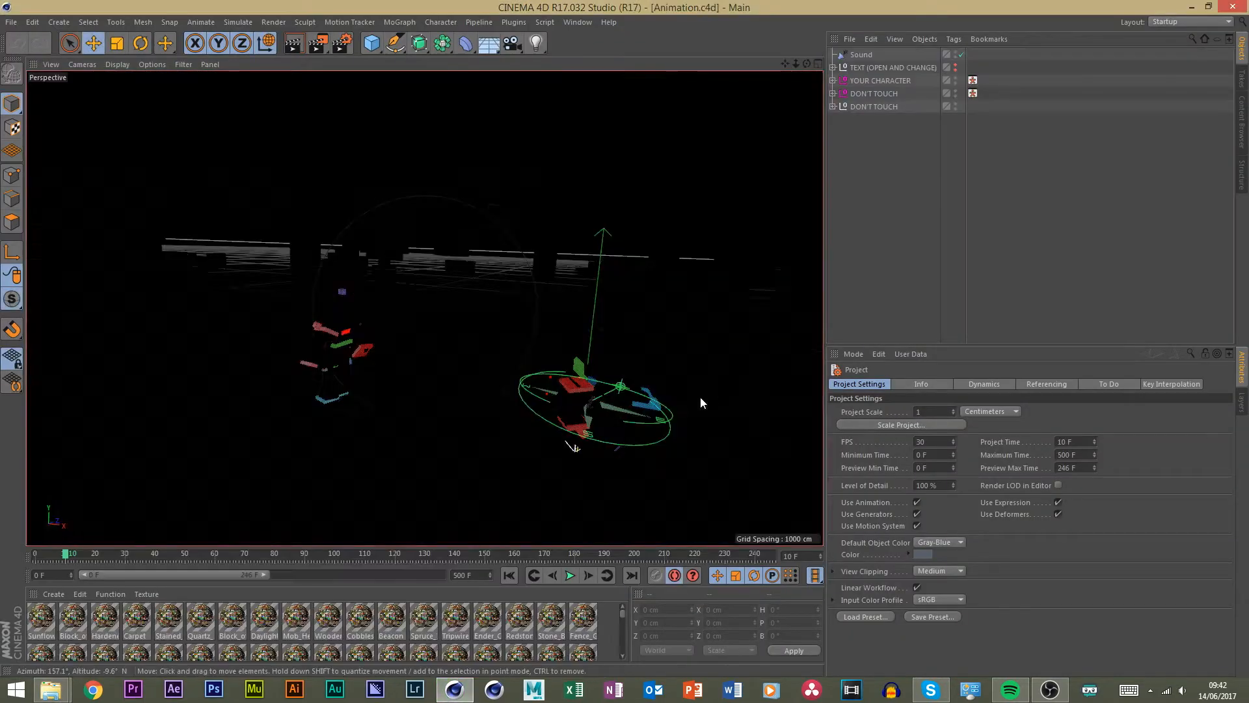
{"action": "left_click_drag", "start_coordinate": [142, 556], "coordinate": [57, 538]}
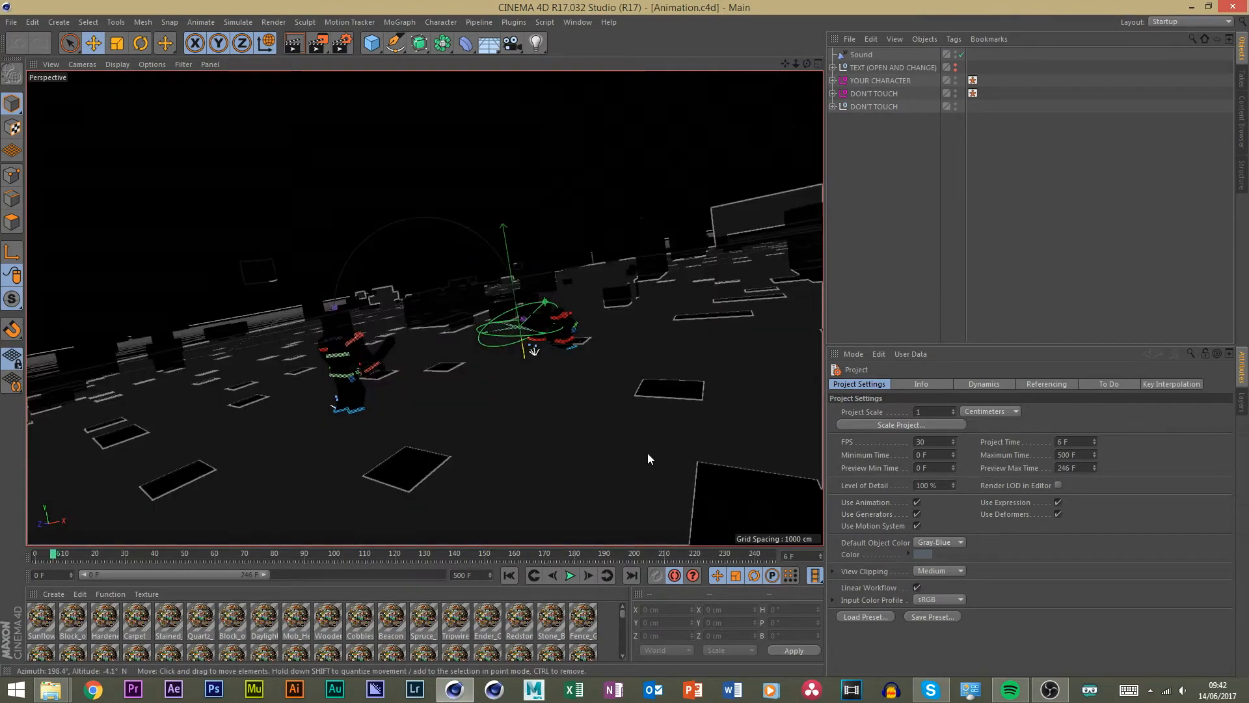
Load the Chicken Rig library from the template's TEXTURE FILES folder and add the chicken rig to the scene.
{"action": "mouse_move", "coordinate": [52, 690]}
{"action": "left_click", "coordinate": [228, 612]}
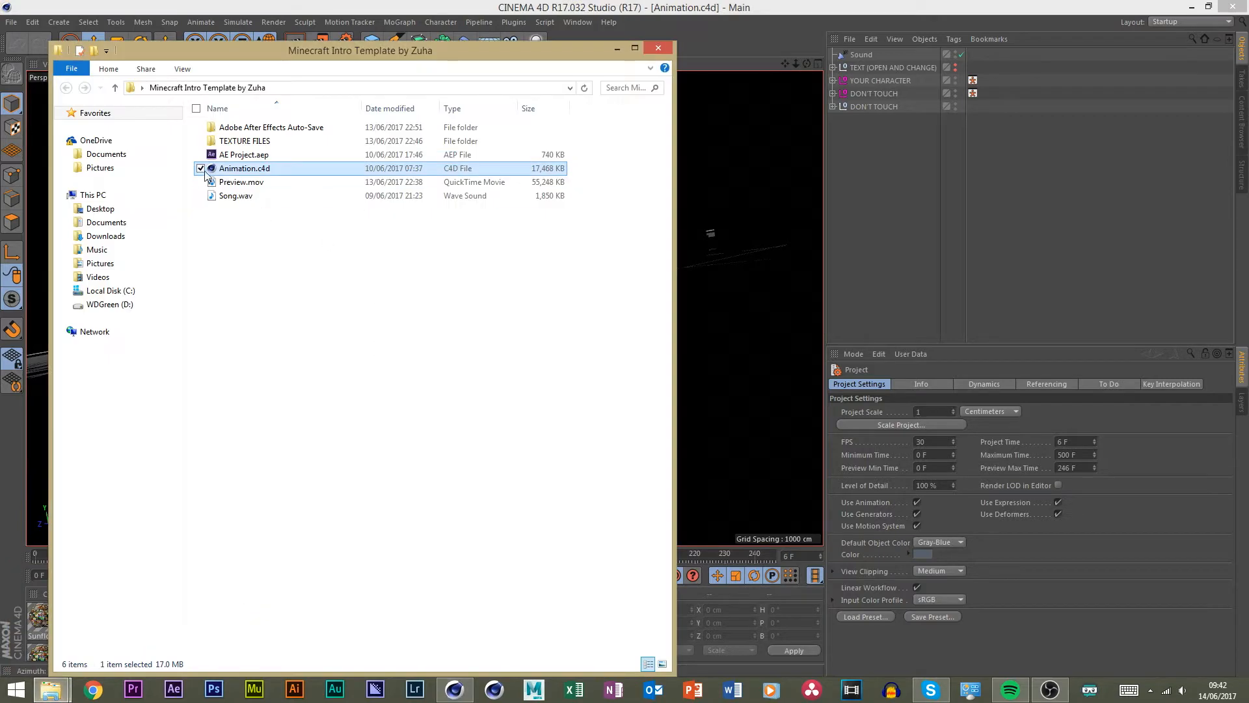
{"action": "double_click", "coordinate": [248, 140]}
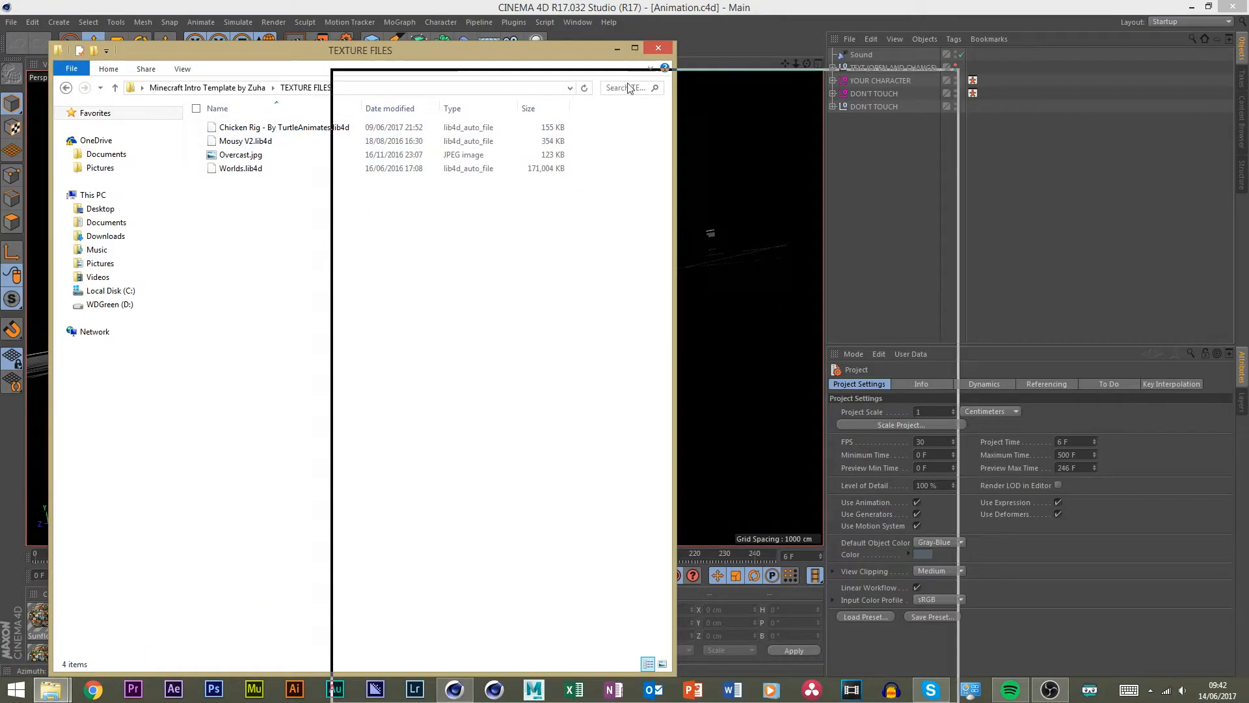
{"action": "left_click_drag", "start_coordinate": [333, 61], "coordinate": [923, 102]}
{"action": "left_click", "coordinate": [871, 168]}
{"action": "left_click_drag", "start_coordinate": [464, 201], "coordinate": [465, 201]}
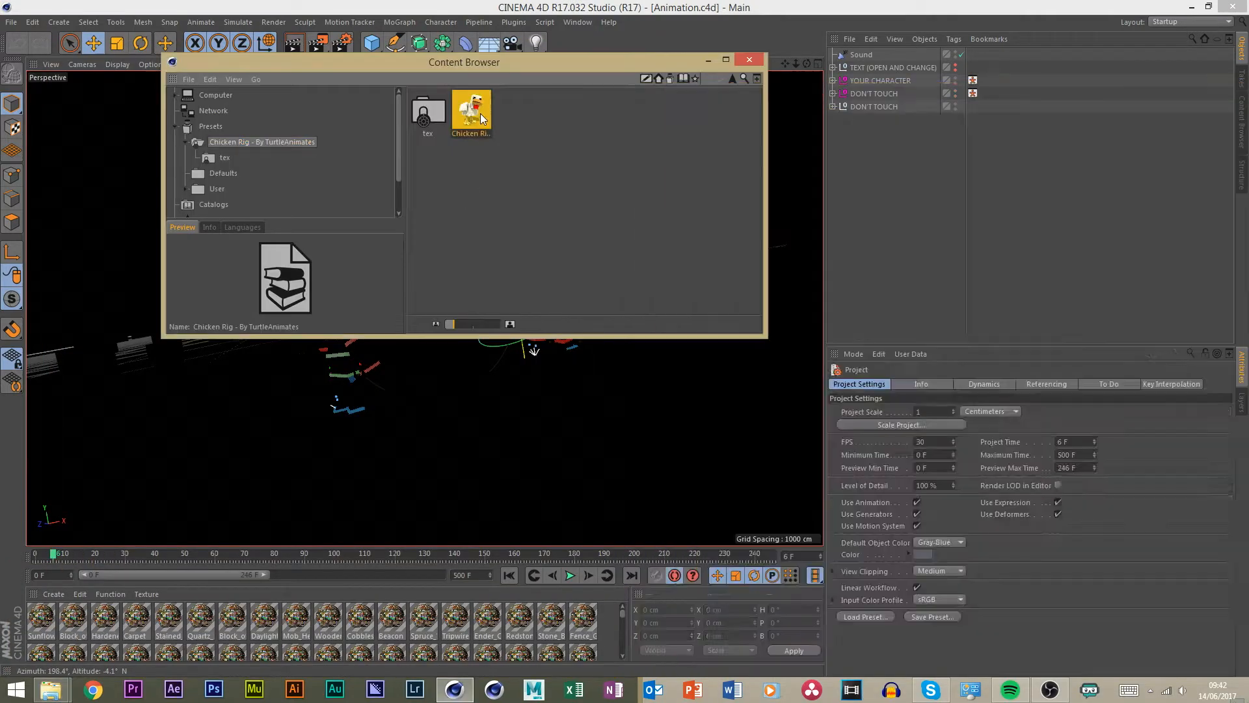
Load Mousy V2.lib4d from the TEXTURE FILES folder and add Mousy Rig v.2 to the scene.
{"action": "left_click", "coordinate": [65, 691]}
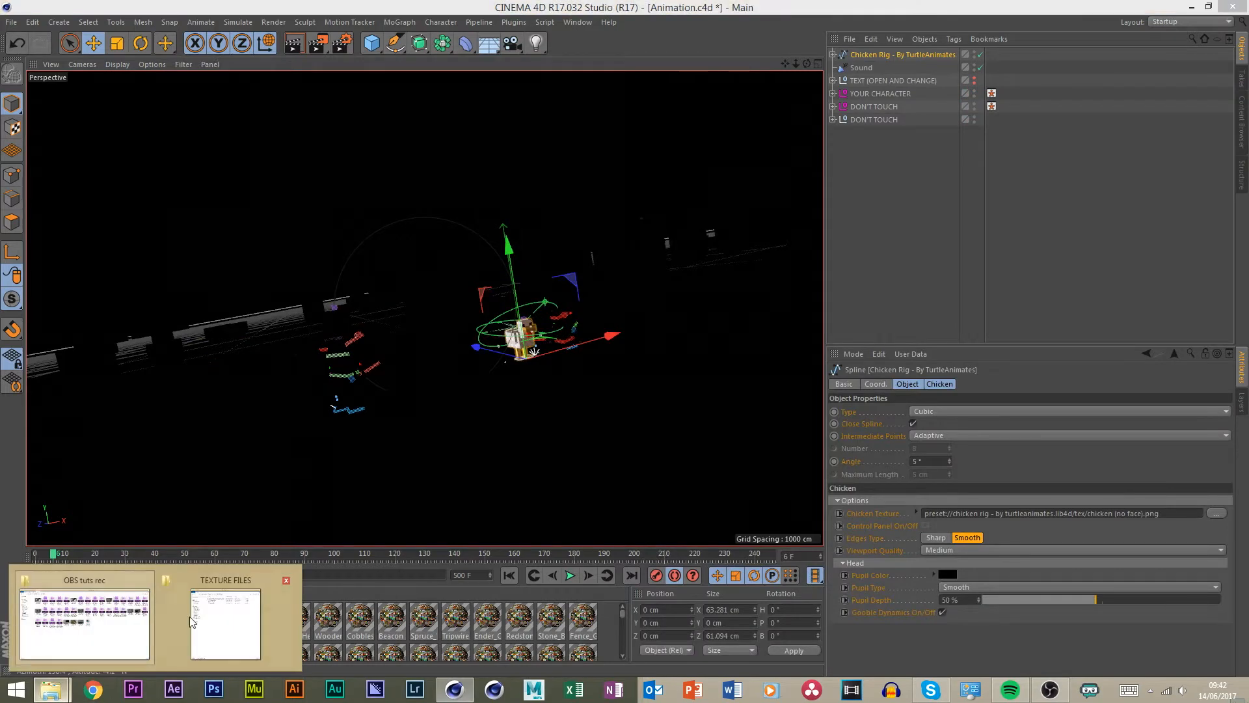
{"action": "left_click", "coordinate": [228, 618]}
{"action": "left_click_drag", "start_coordinate": [835, 183], "coordinate": [586, 245]}
{"action": "double_click", "coordinate": [478, 126]}
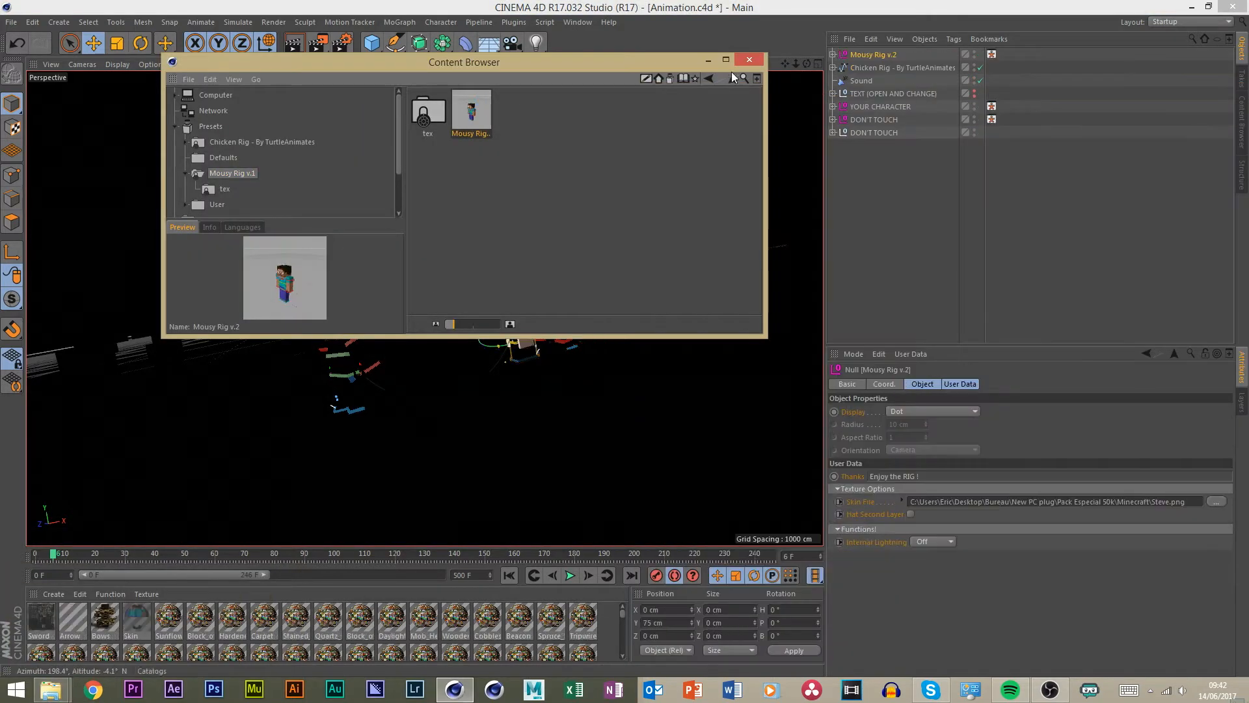
{"action": "left_click", "coordinate": [749, 60]}
Load Worlds.lib4d from the TEXTURE FILES folder and add the SG Turbulence map to the scene.
{"action": "left_click", "coordinate": [51, 690]}
{"action": "left_click", "coordinate": [226, 618]}
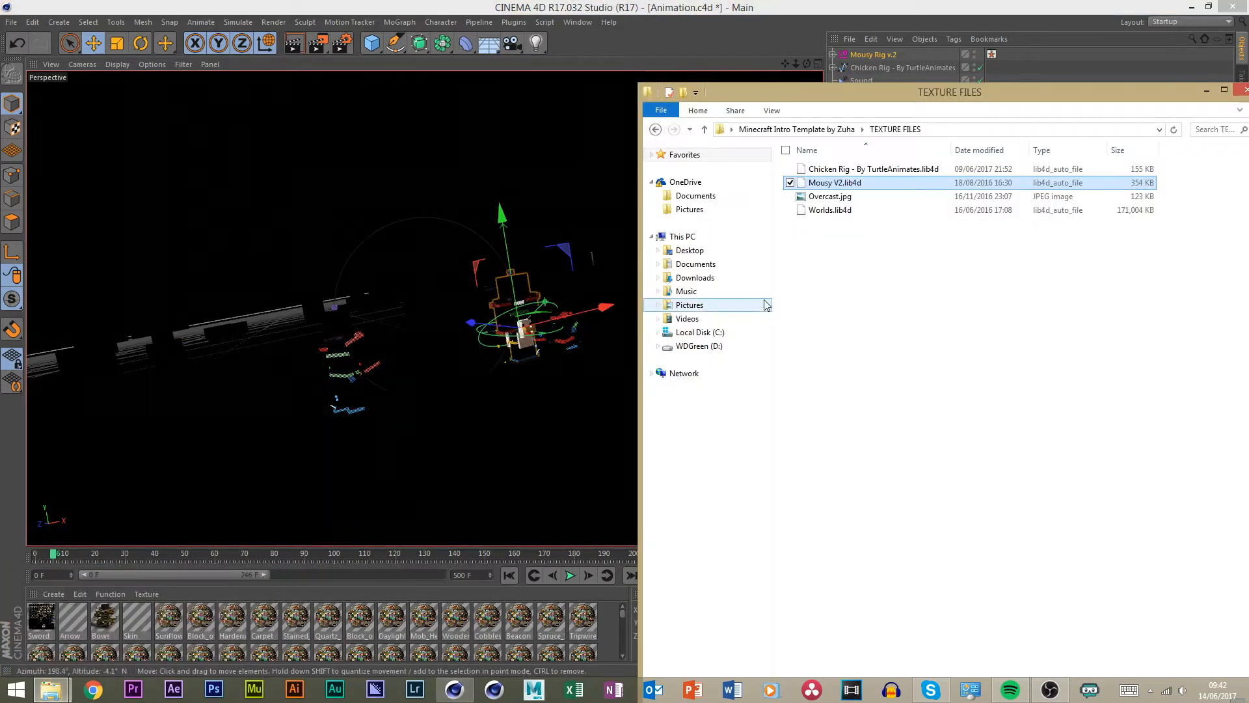
{"action": "double_click", "coordinate": [831, 209]}
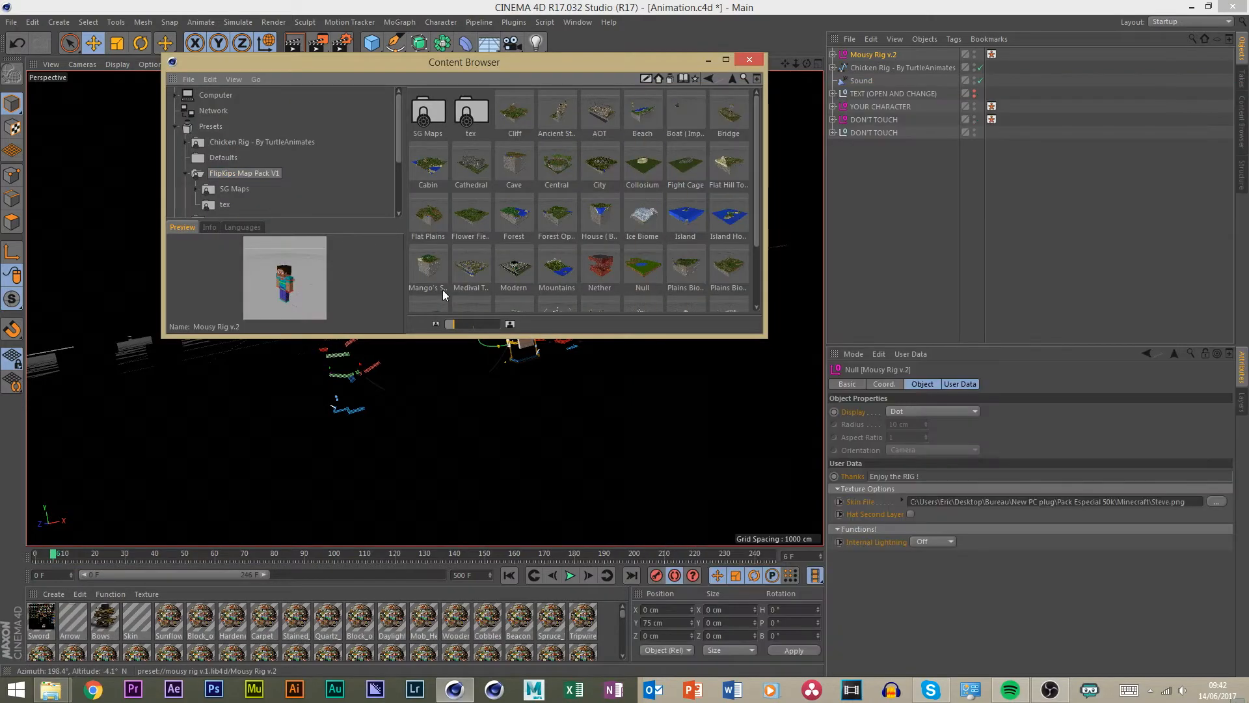
{"action": "scroll", "coordinate": [750, 136], "scroll_direction": "down", "scroll_amount": 1}
{"action": "scroll", "coordinate": [751, 130], "scroll_direction": "down", "scroll_amount": 1}
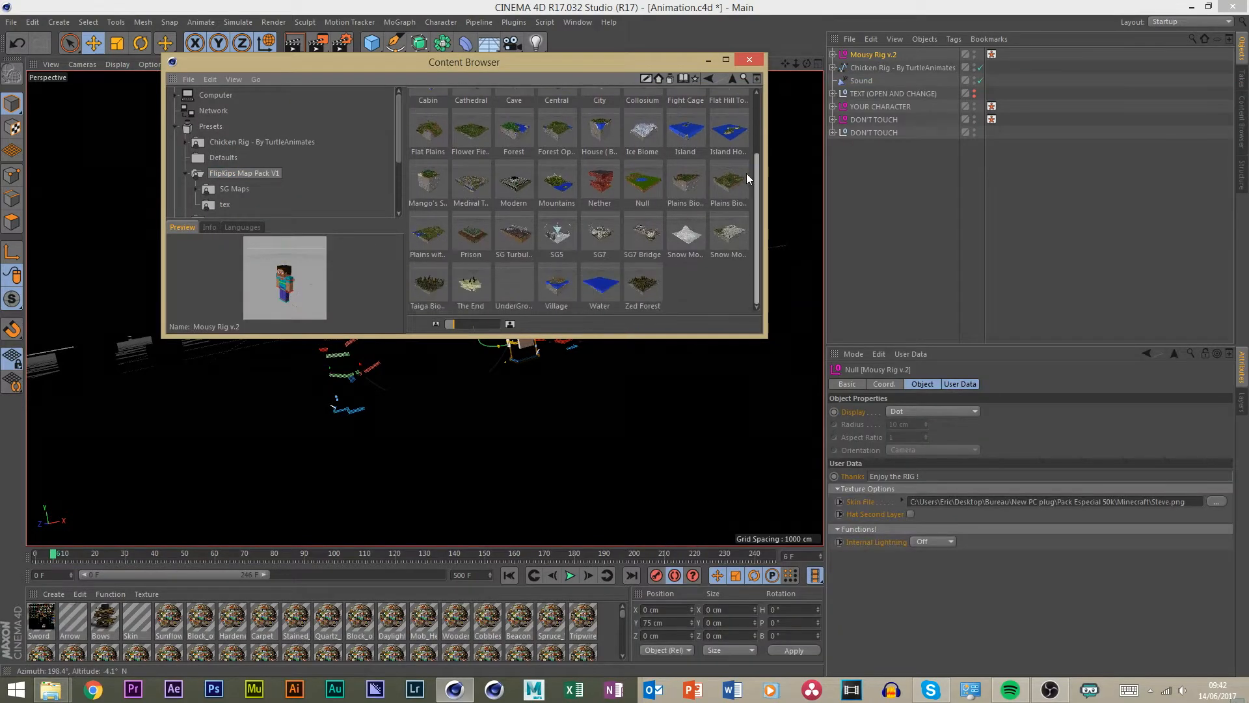
{"action": "left_click", "coordinate": [525, 242]}
{"action": "double_click", "coordinate": [515, 236]}
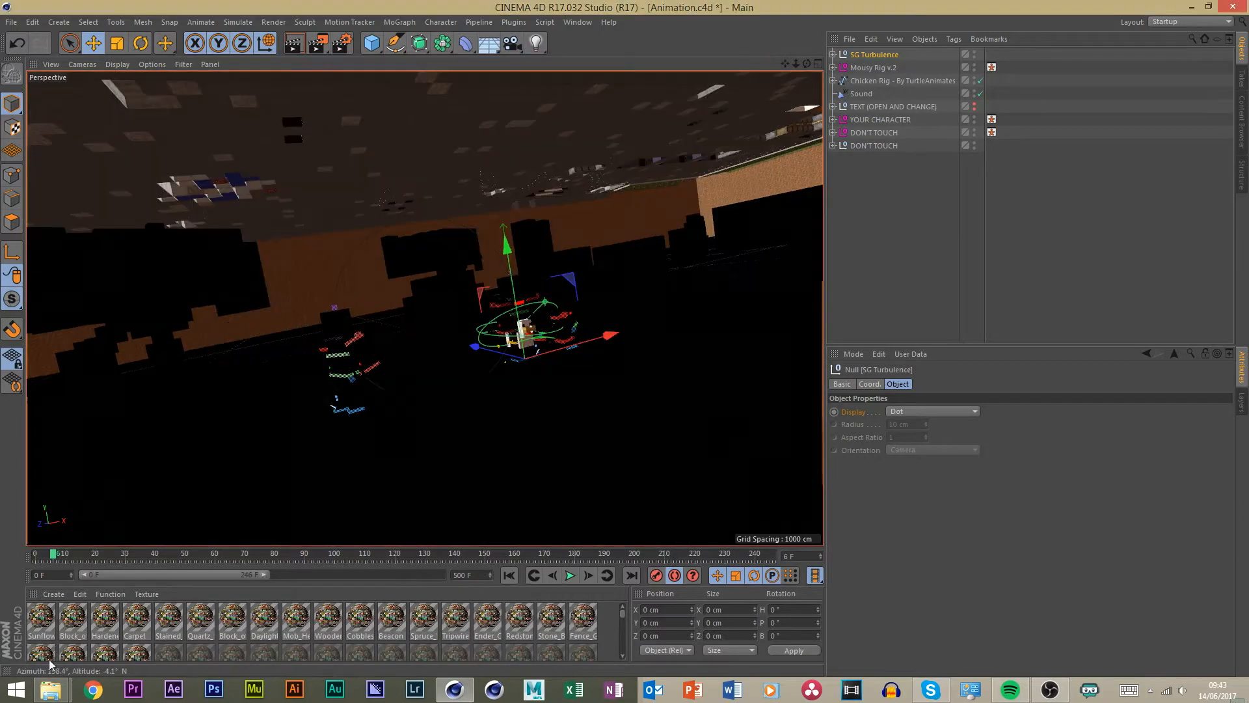
Display the list of textures used in the project through the project info.
{"action": "mouse_move", "coordinate": [50, 689]}
{"action": "mouse_move", "coordinate": [207, 628]}
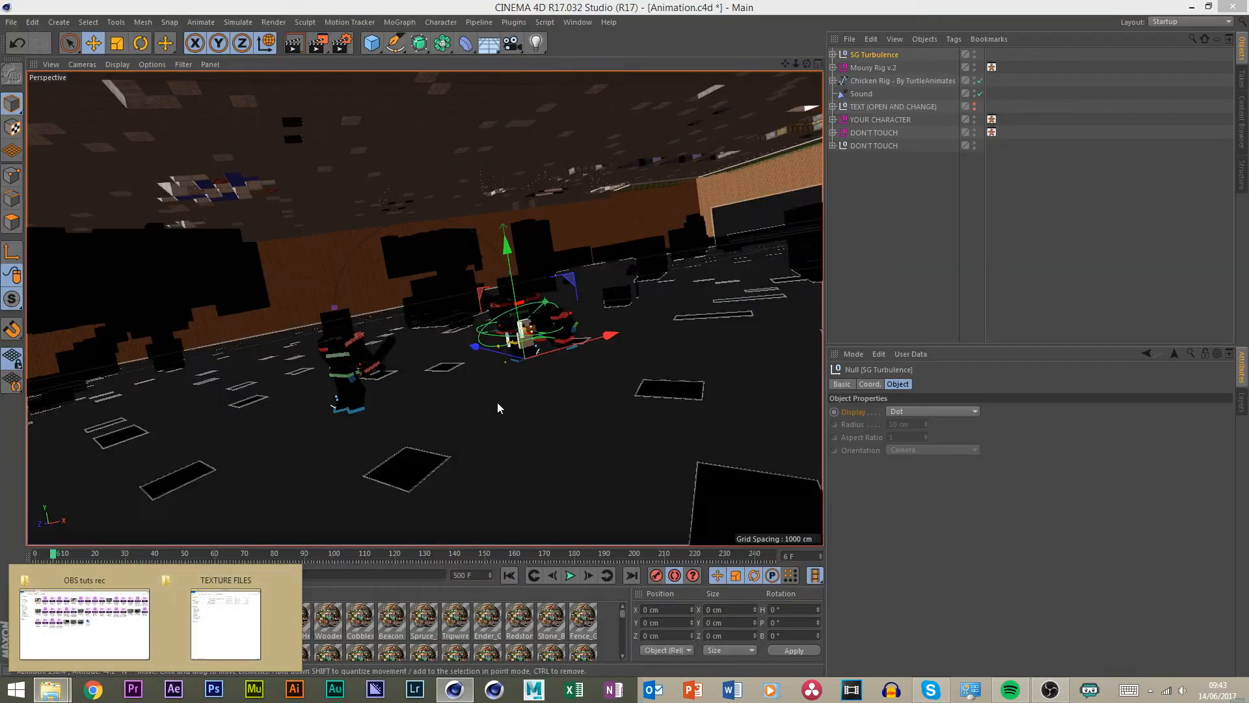
{"action": "left_click", "coordinate": [853, 354]}
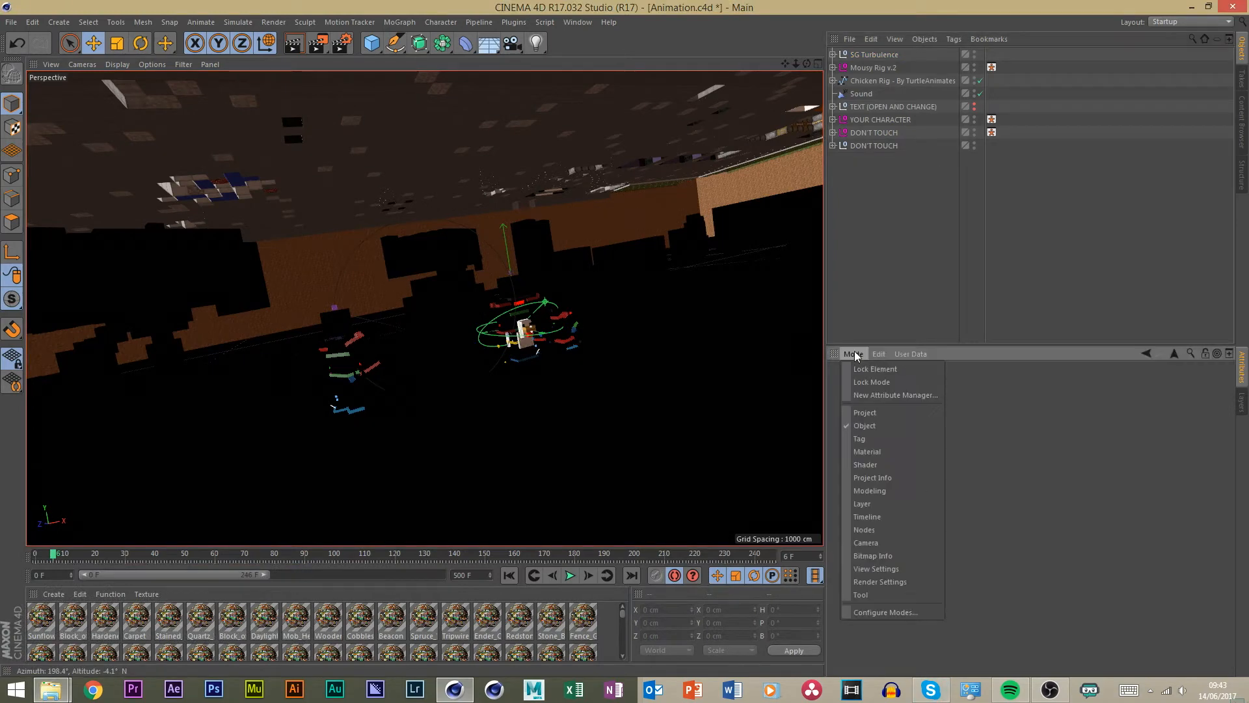
{"action": "left_click", "coordinate": [881, 479]}
{"action": "left_click", "coordinate": [1074, 385]}
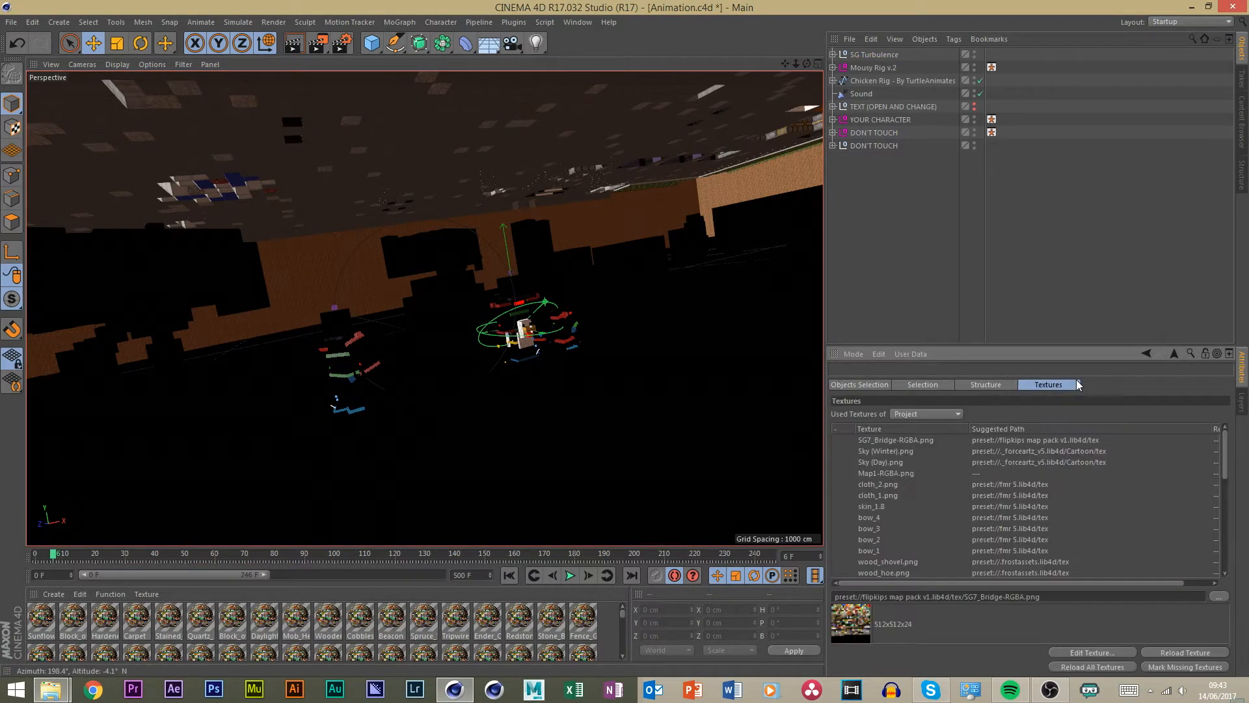
{"action": "left_click_drag", "start_coordinate": [1226, 475], "coordinate": [1222, 539]}
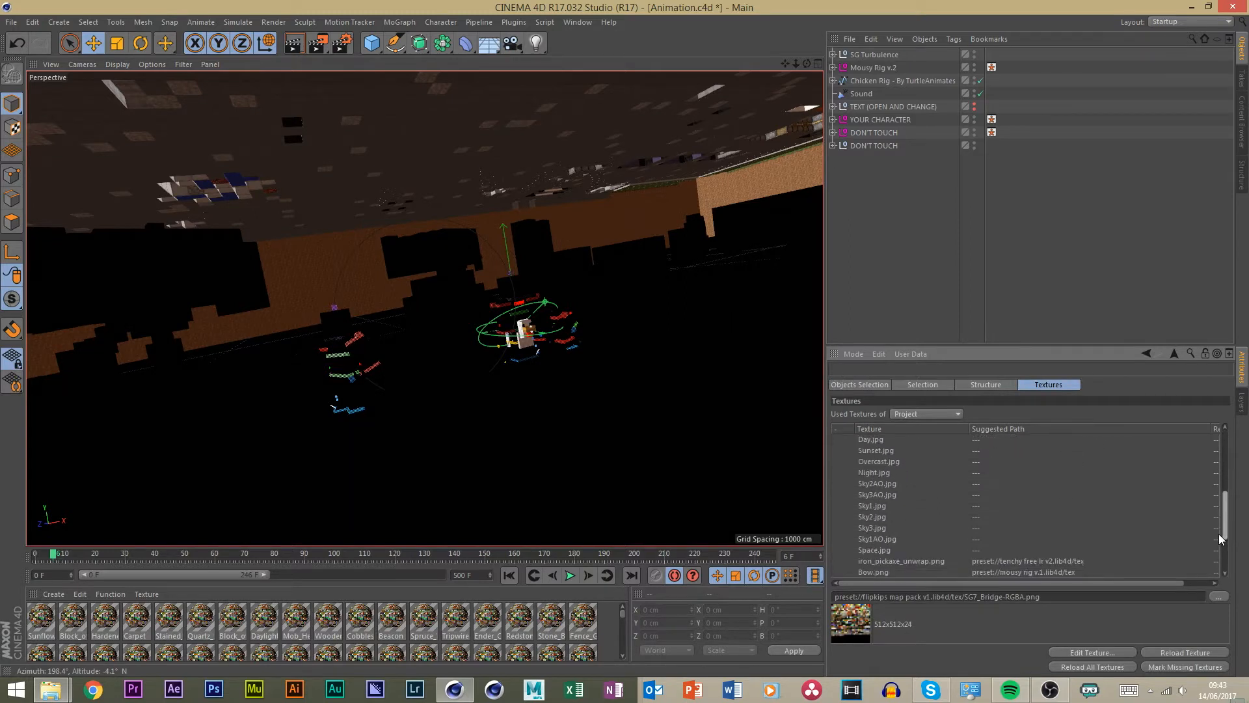
Replace the missing Overcast.jpg texture throughout the project with Overcast.jpg from the TEXTURE FILES folder.
{"action": "left_click", "coordinate": [879, 461]}
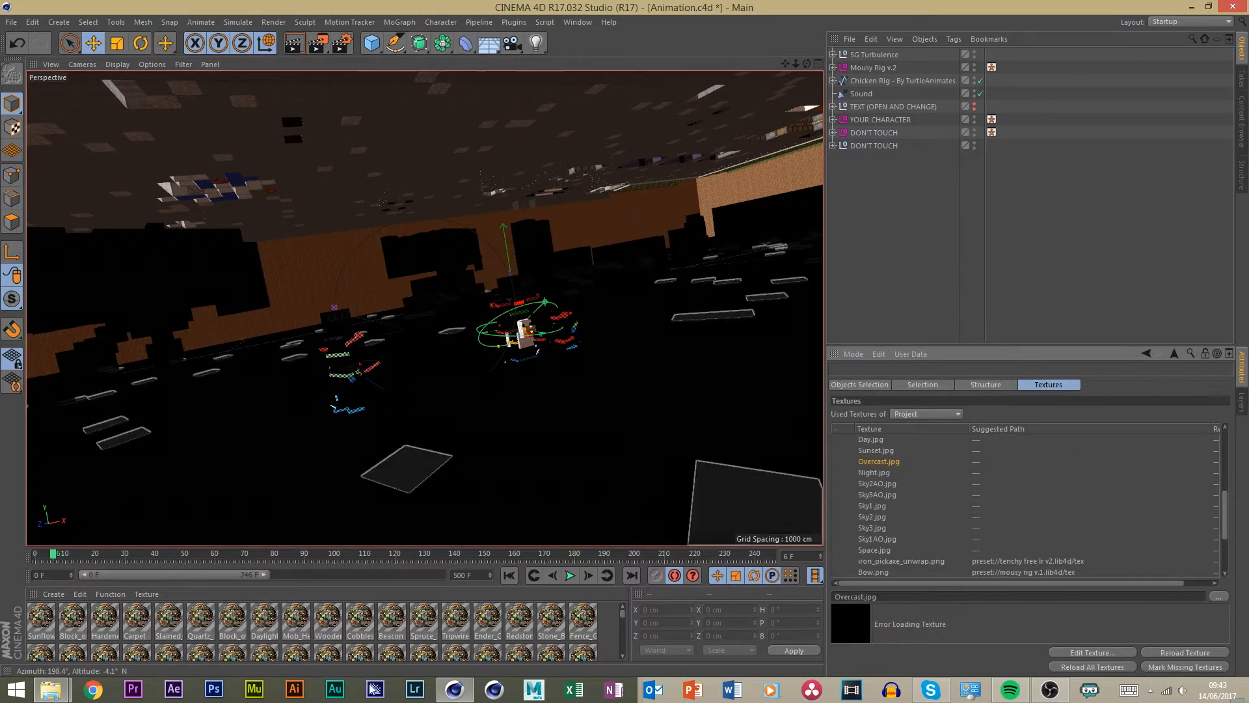
{"action": "mouse_move", "coordinate": [59, 692]}
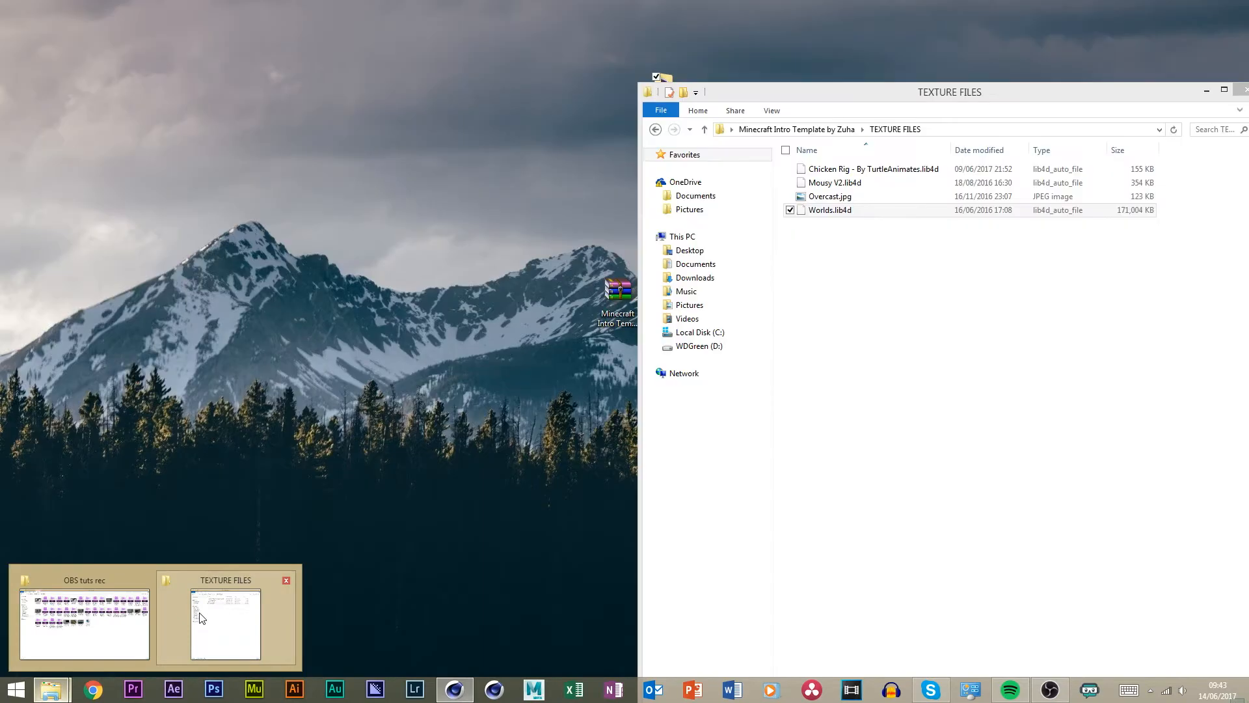
{"action": "left_click", "coordinate": [248, 619]}
{"action": "left_click_drag", "start_coordinate": [883, 98], "coordinate": [191, 155]}
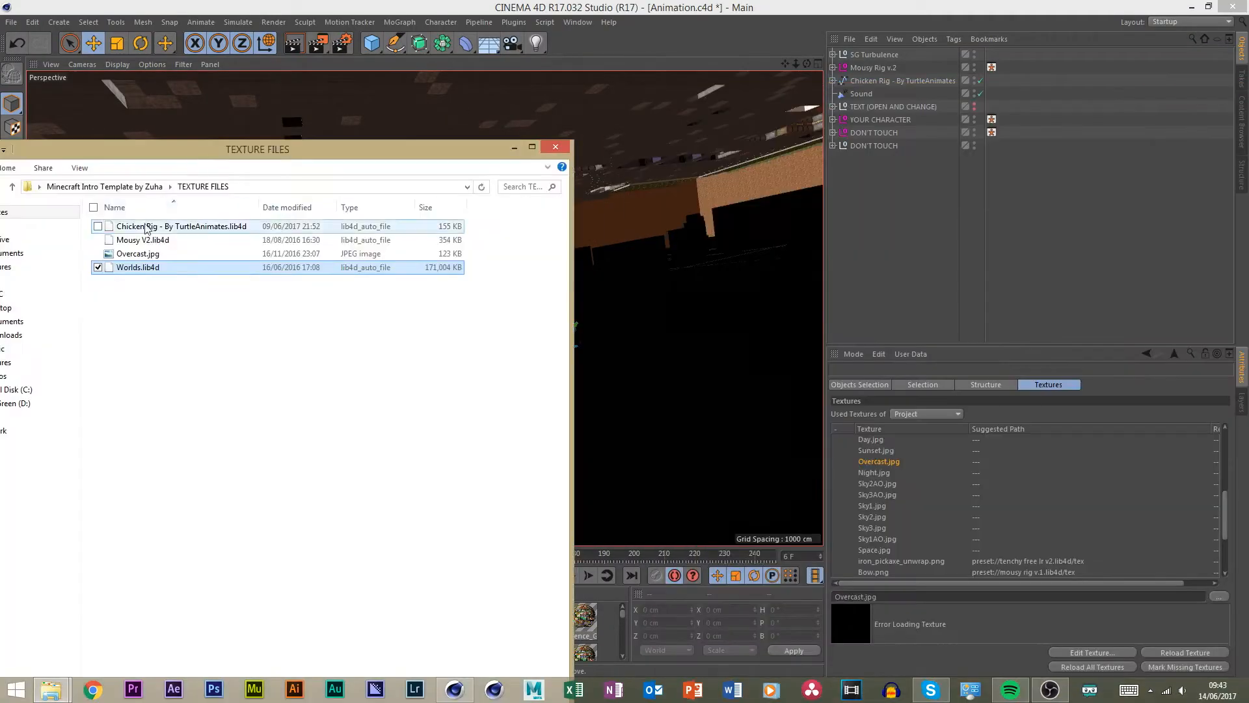
{"action": "left_click_drag", "start_coordinate": [137, 253], "coordinate": [902, 600]}
{"action": "left_click", "coordinate": [640, 394]}
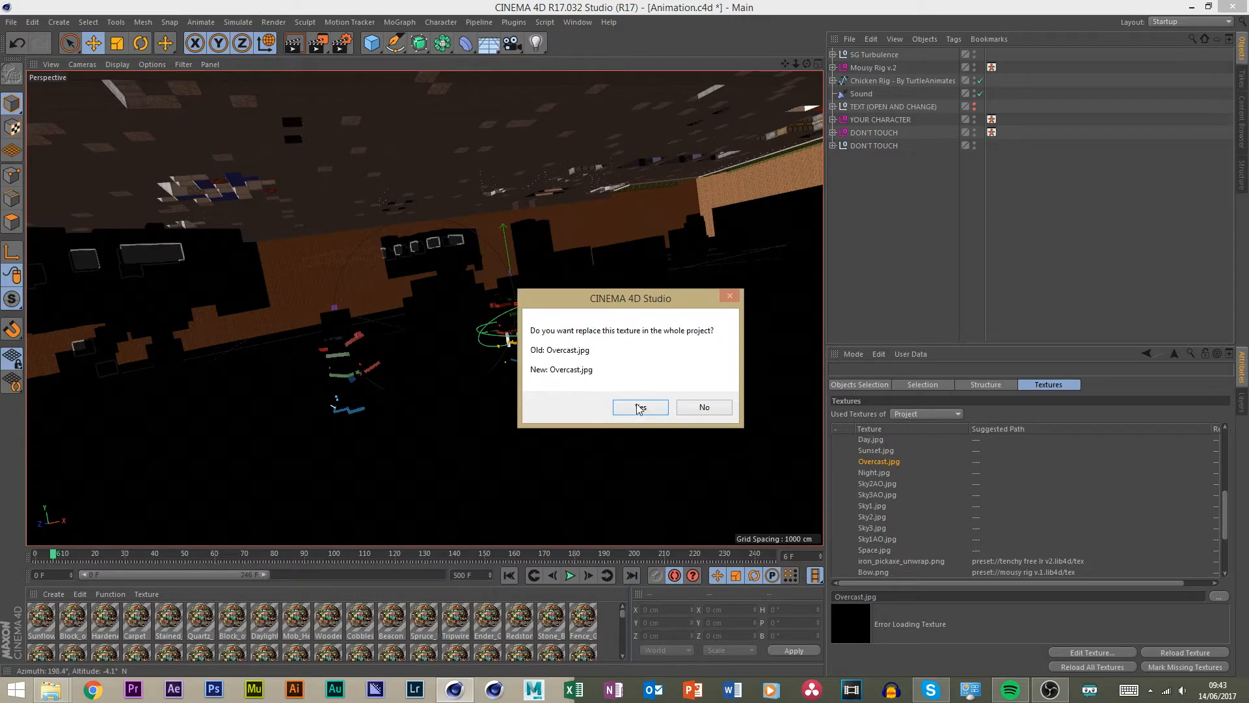
{"action": "left_click", "coordinate": [640, 404]}
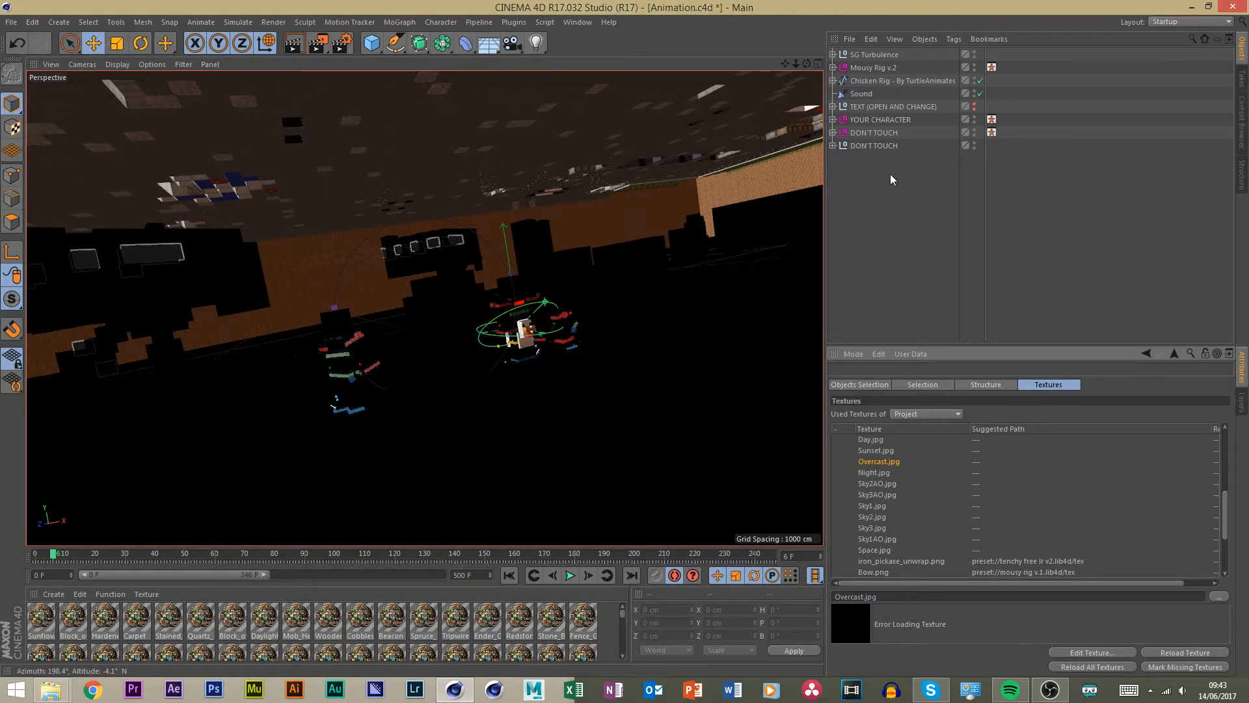
Select the SG Turbulence map and bring the project's texture list back up.
{"action": "left_click", "coordinate": [888, 57]}
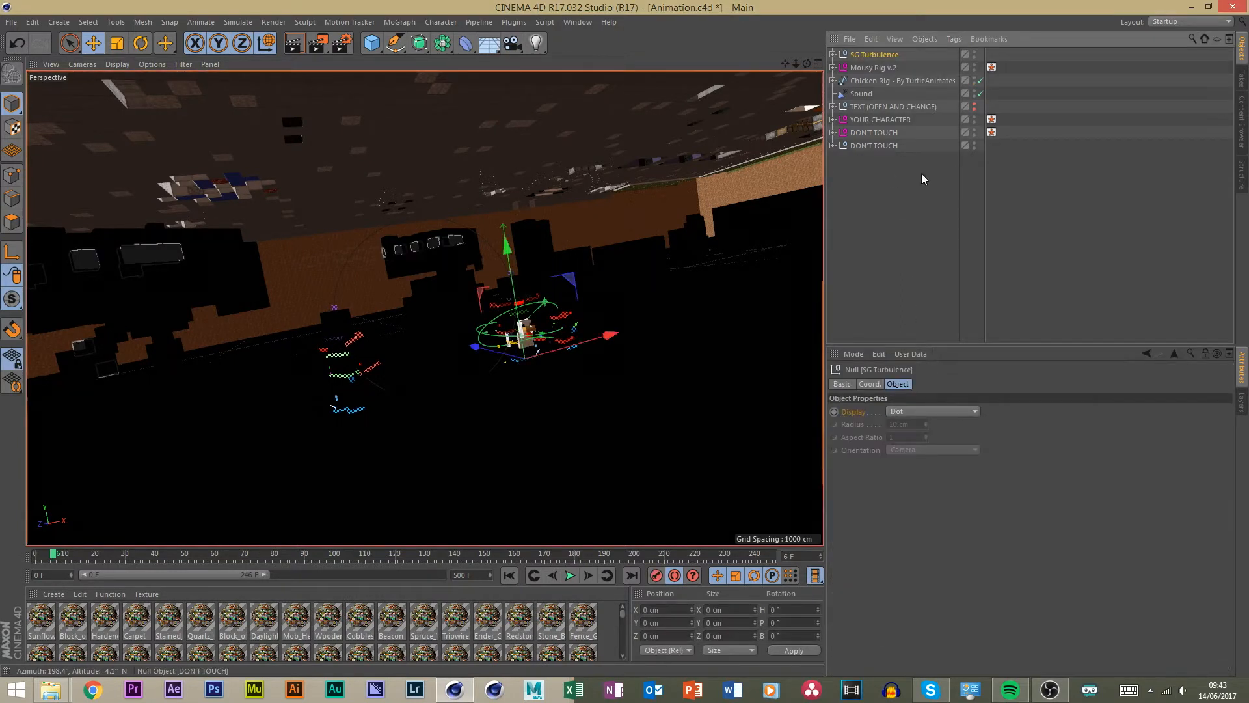
{"action": "left_click", "coordinate": [854, 354]}
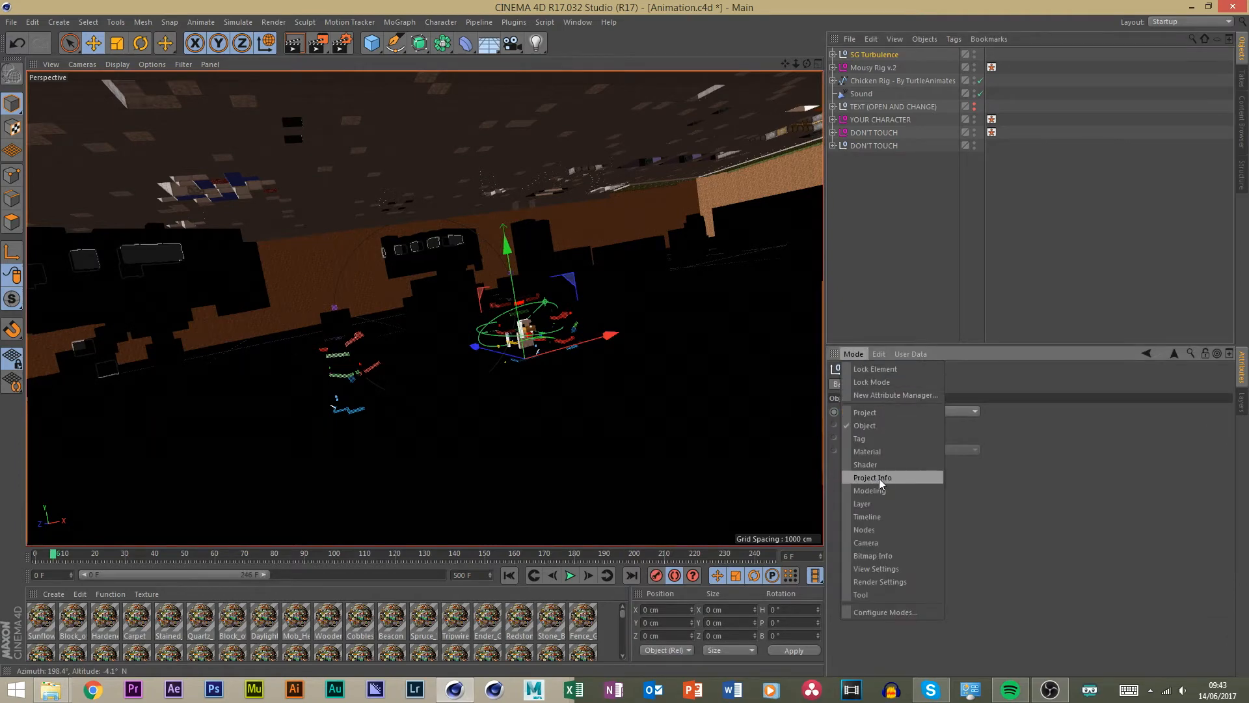
{"action": "left_click", "coordinate": [873, 477]}
{"action": "left_click", "coordinate": [1048, 385]}
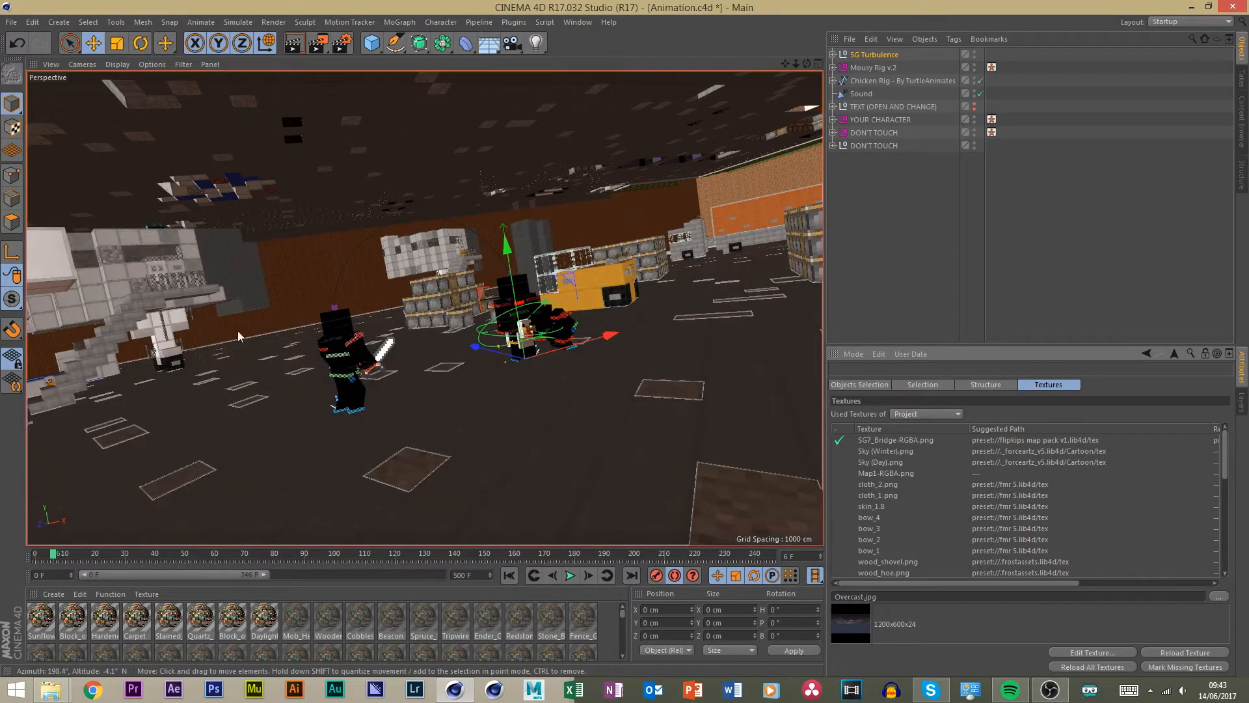
Delete the SG Turbulence map, Mousy Rig v.2 and the Chicken Rig from the scene.
{"action": "key", "text": "Delete"}
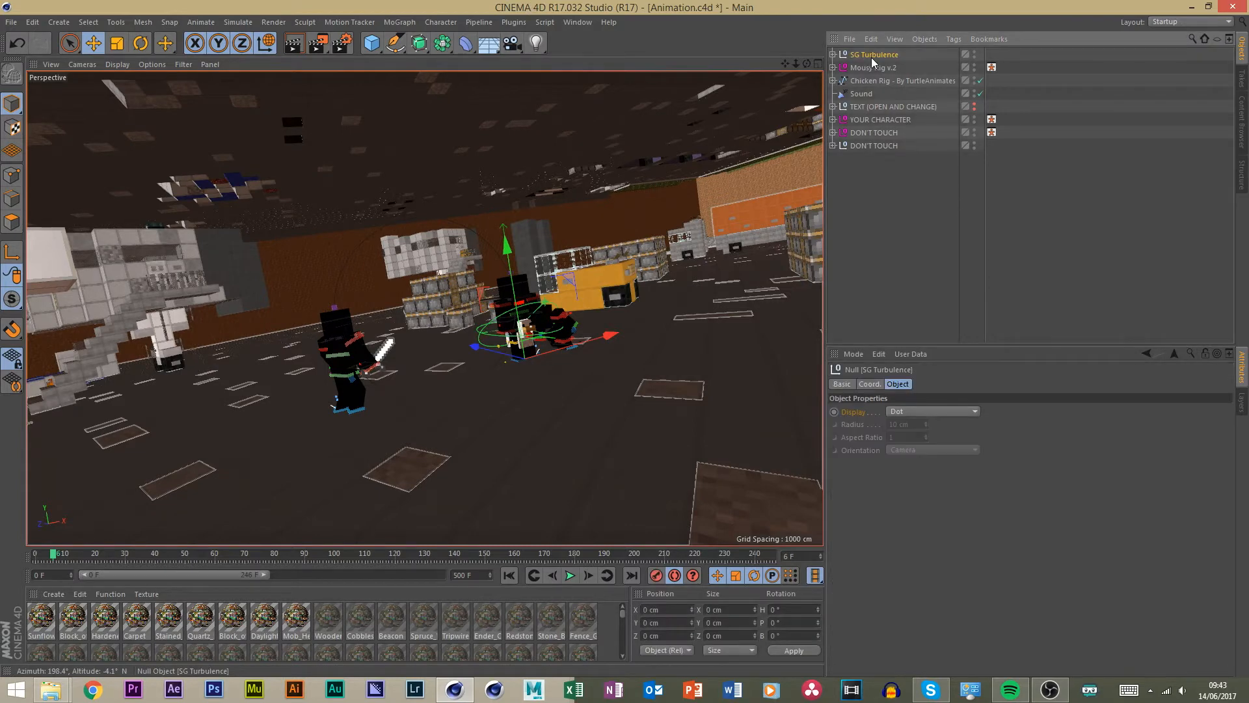
{"action": "left_click", "coordinate": [872, 56]}
{"action": "key", "text": "Delete"}
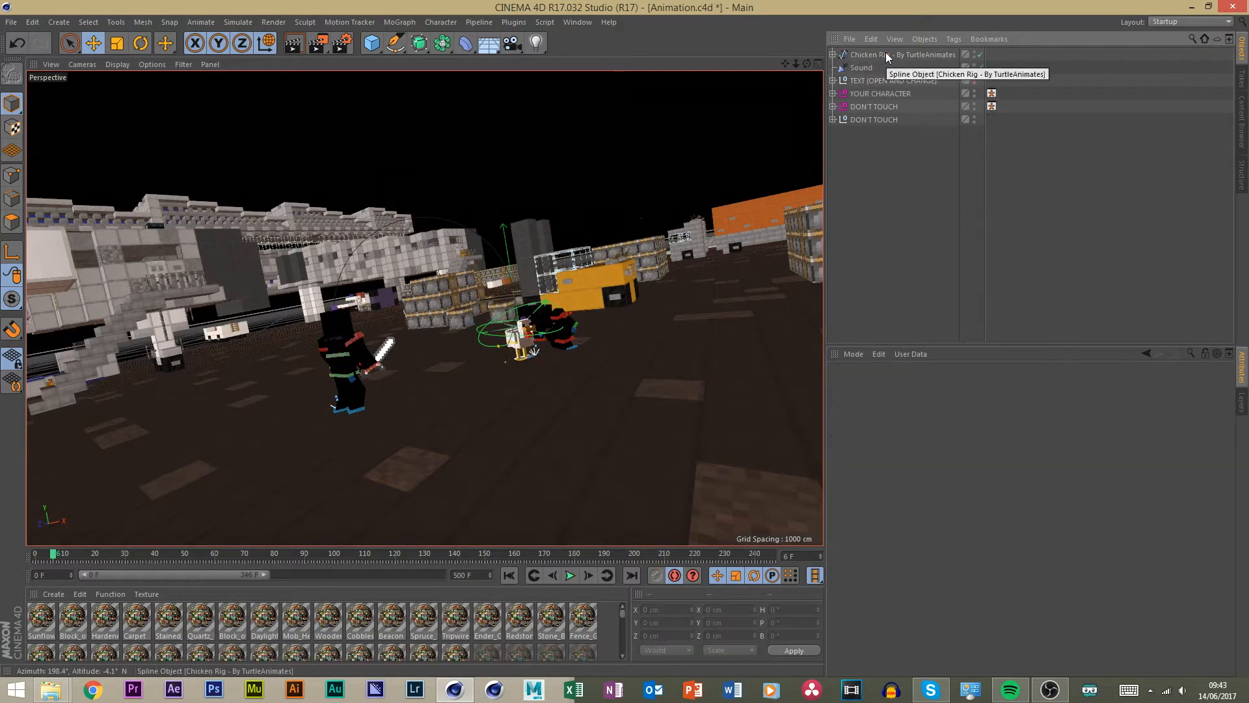
{"action": "left_click", "coordinate": [886, 55]}
{"action": "key", "text": "Delete"}
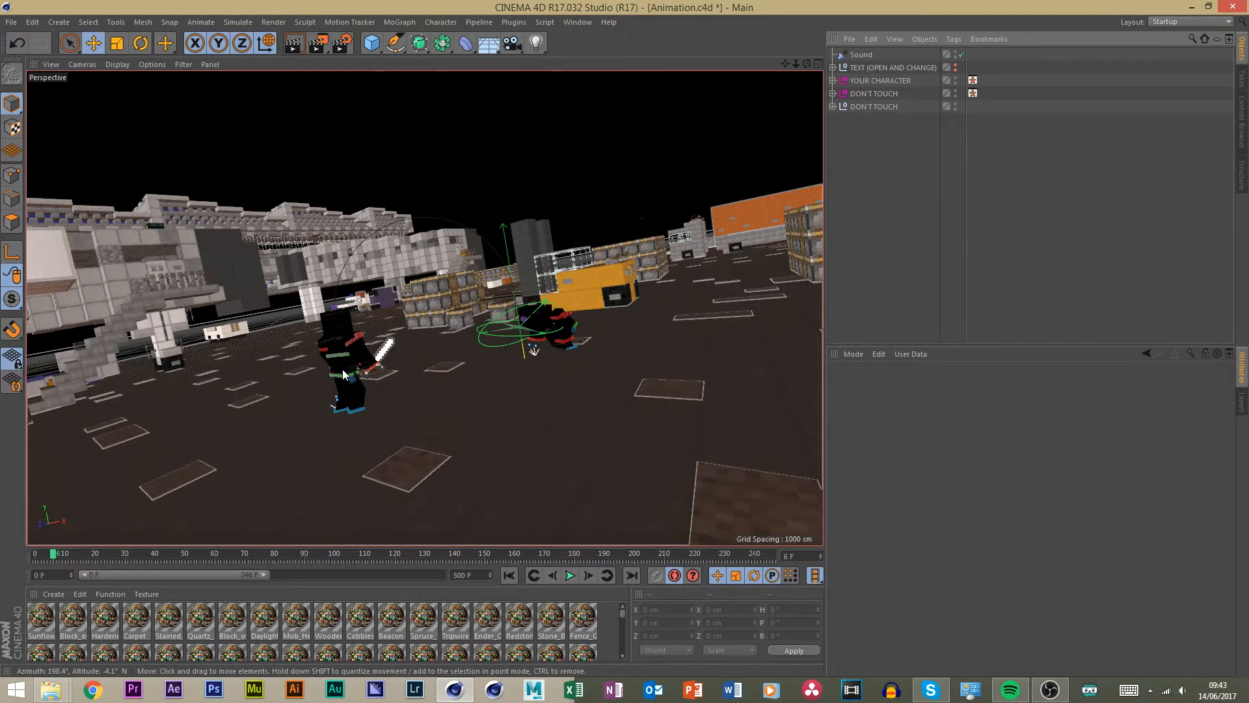
Switch to Chrome, search the web for "minecaraft novaskins" and open the Nova Skin - Minecraft Skin Editor site.
{"action": "left_click", "coordinate": [92, 689]}
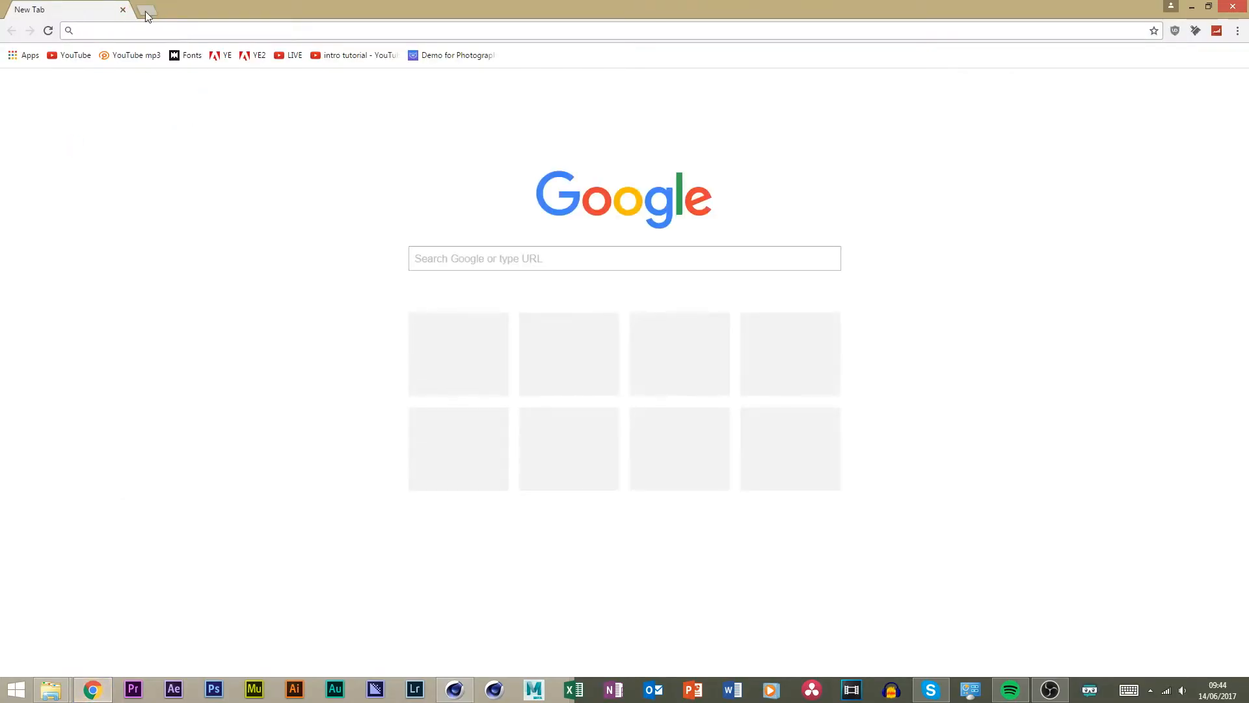
{"action": "left_click", "coordinate": [1192, 6]}
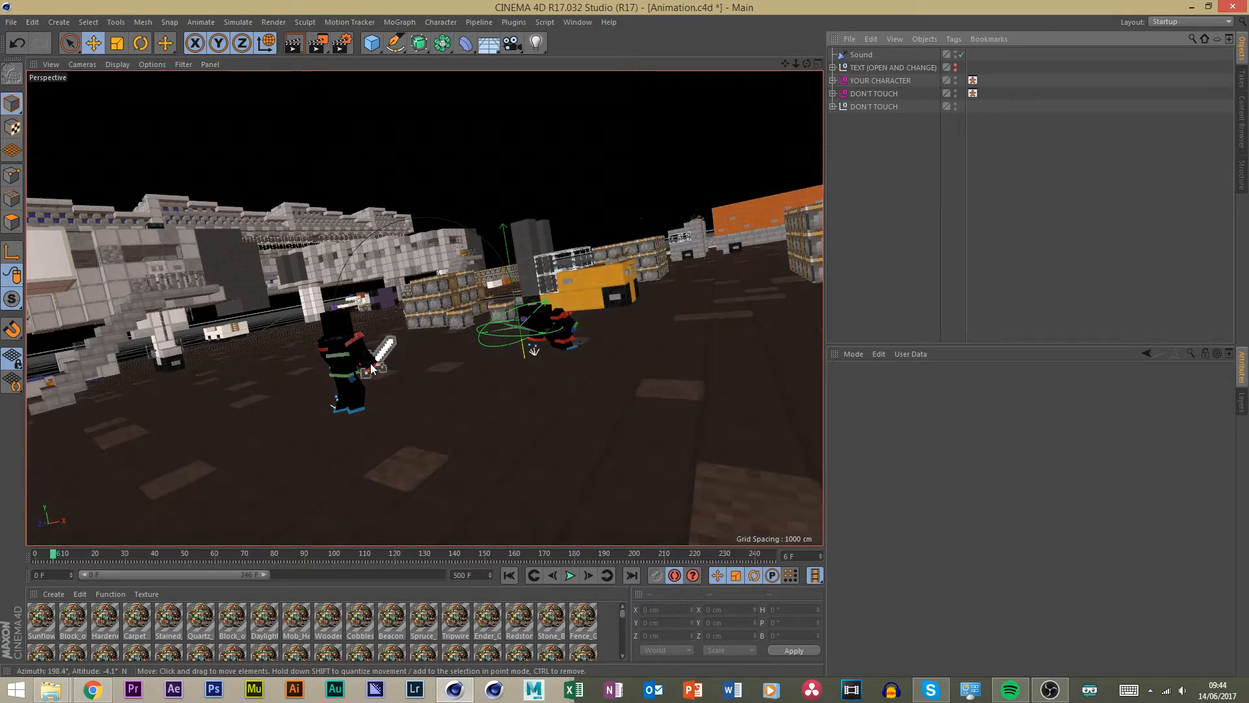
{"action": "left_click", "coordinate": [92, 690]}
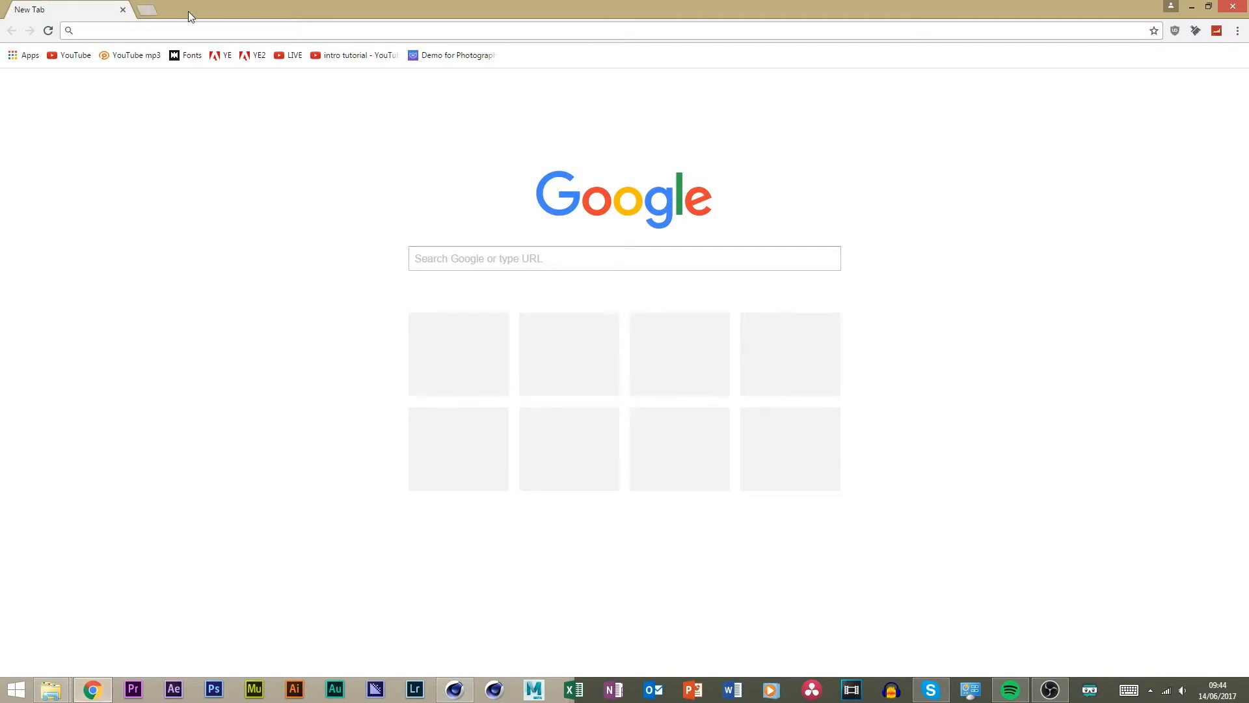
{"action": "left_click_drag", "start_coordinate": [189, 11], "coordinate": [297, 237]}
{"action": "type", "text": "mine"}
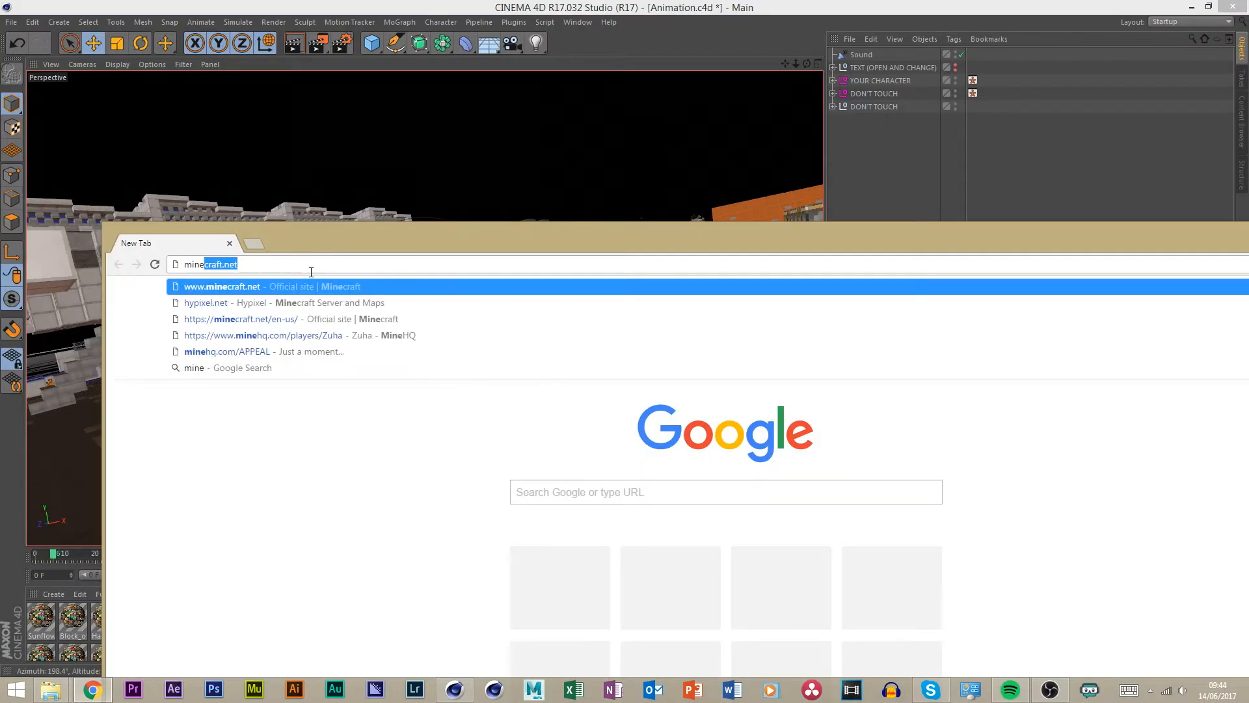
{"action": "type", "text": "caraft novaskins"}
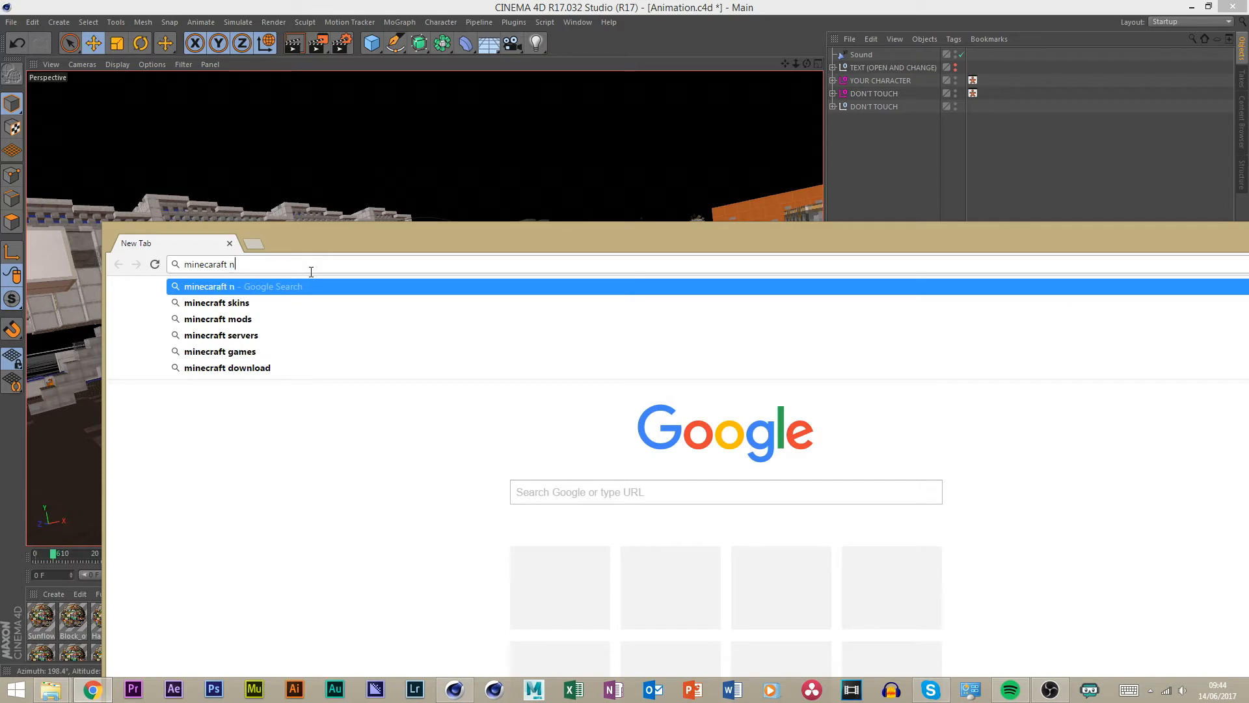
{"action": "key", "text": "Return"}
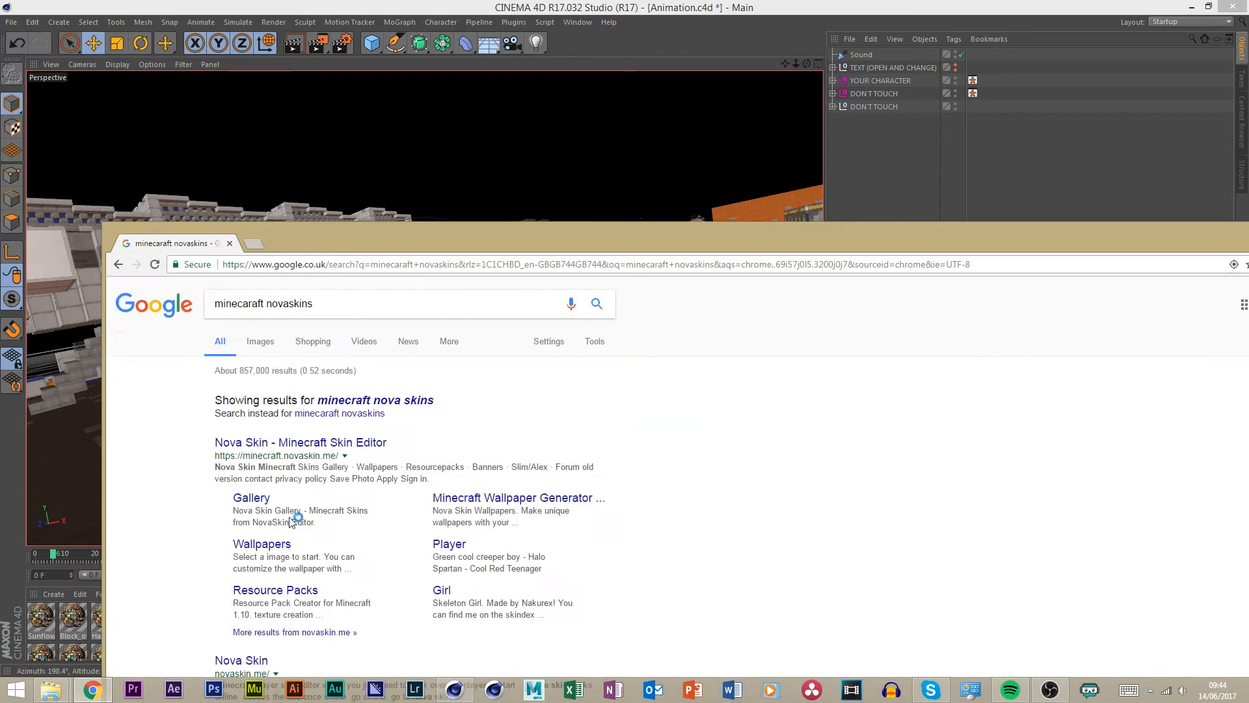
{"action": "left_click", "coordinate": [295, 445]}
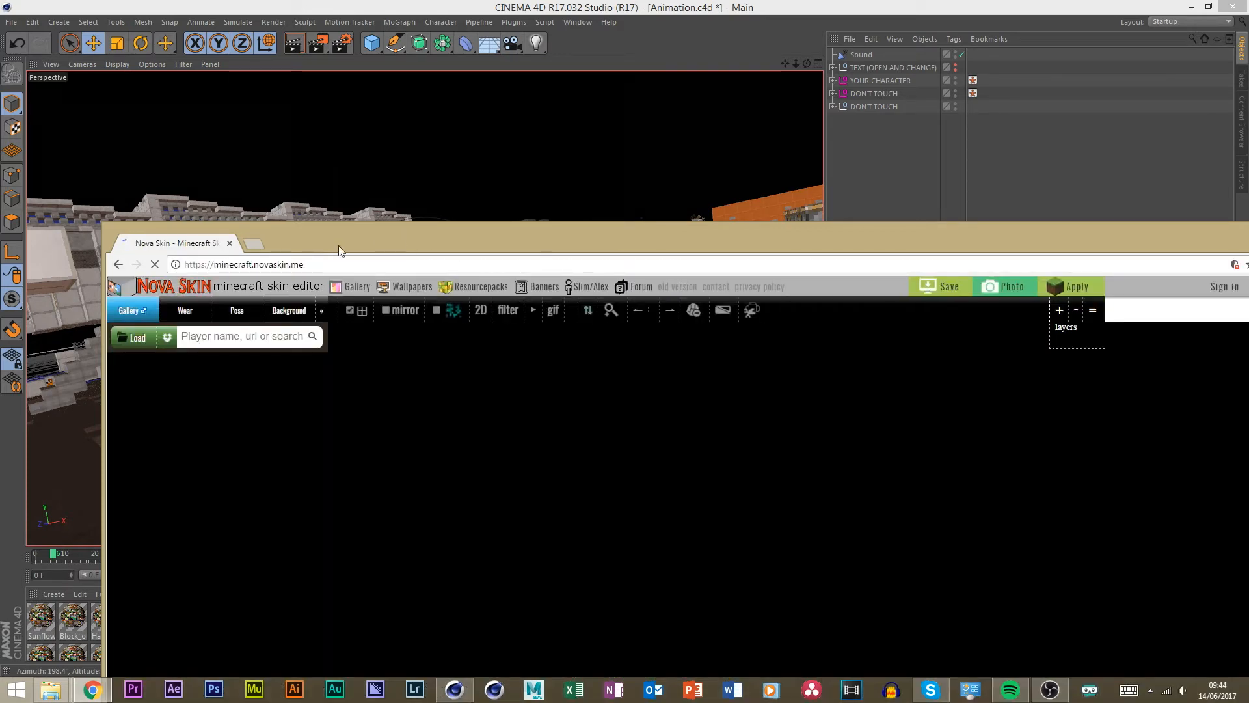
Save the default Steve skin from the Nova Skin editor and download its skin file.
{"action": "left_click_drag", "start_coordinate": [338, 245], "coordinate": [1248, 231]}
{"action": "left_click", "coordinate": [733, 114]}
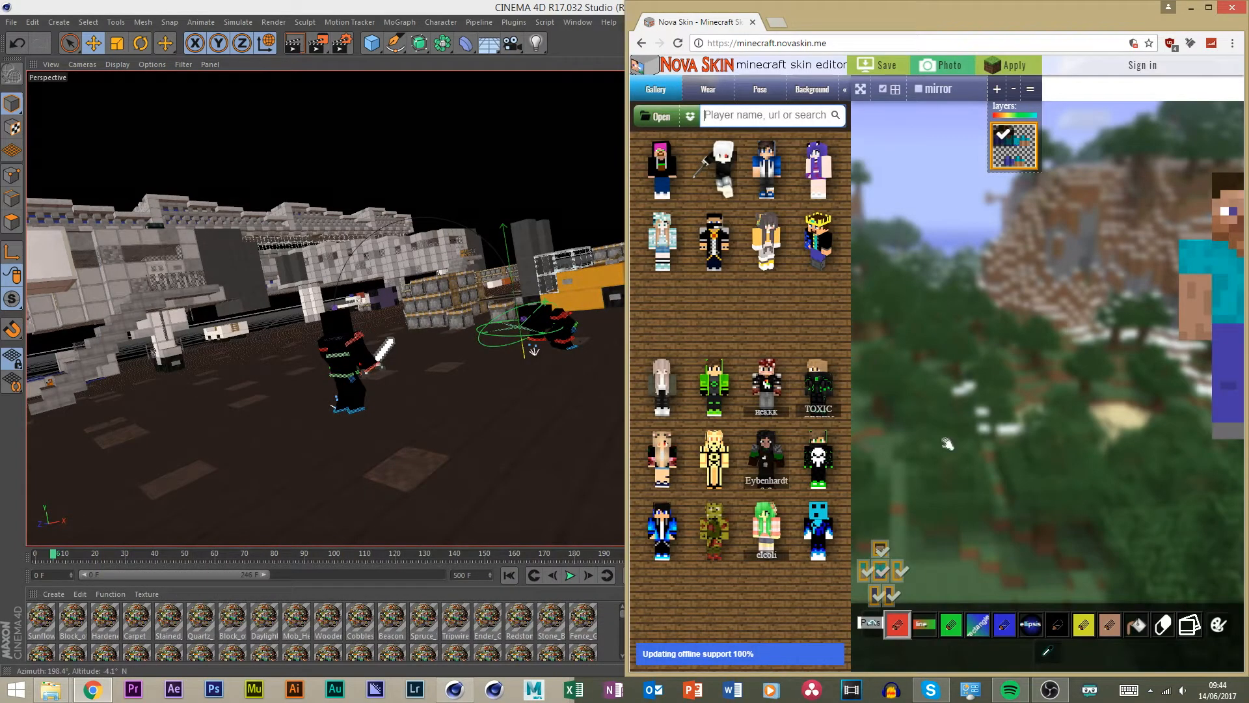
{"action": "left_click_drag", "start_coordinate": [990, 22], "coordinate": [799, 60]}
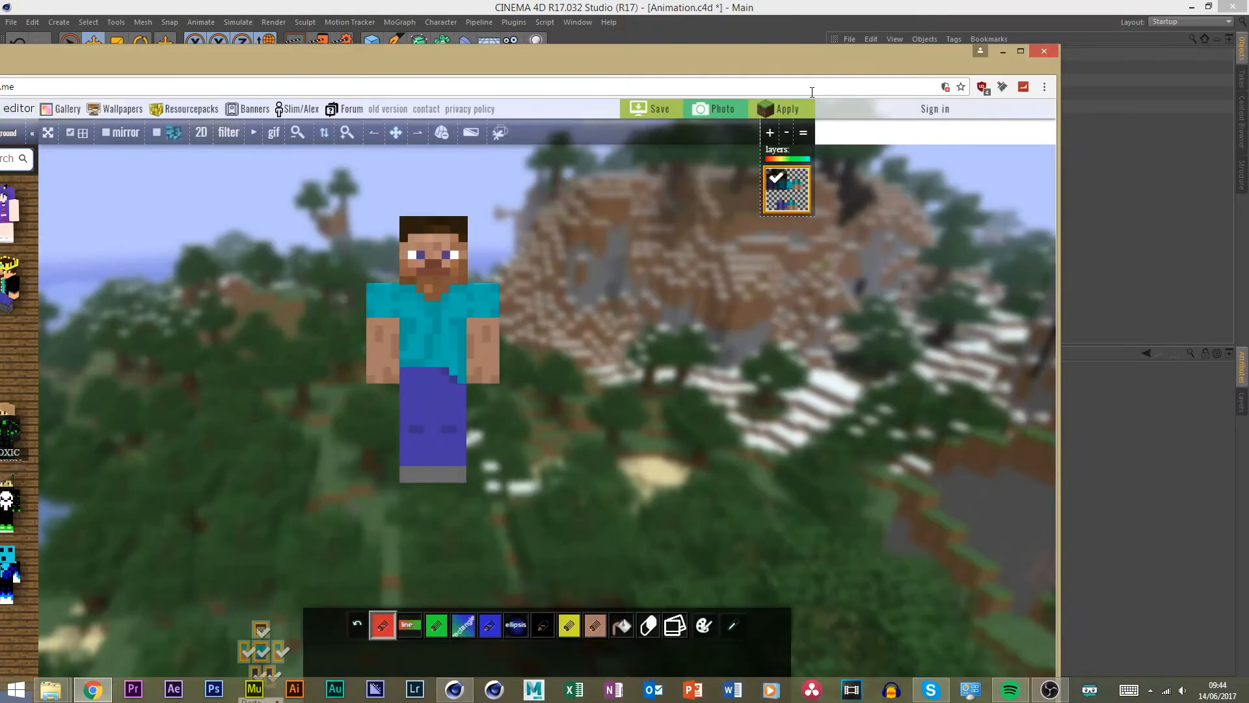
{"action": "left_click", "coordinate": [644, 105]}
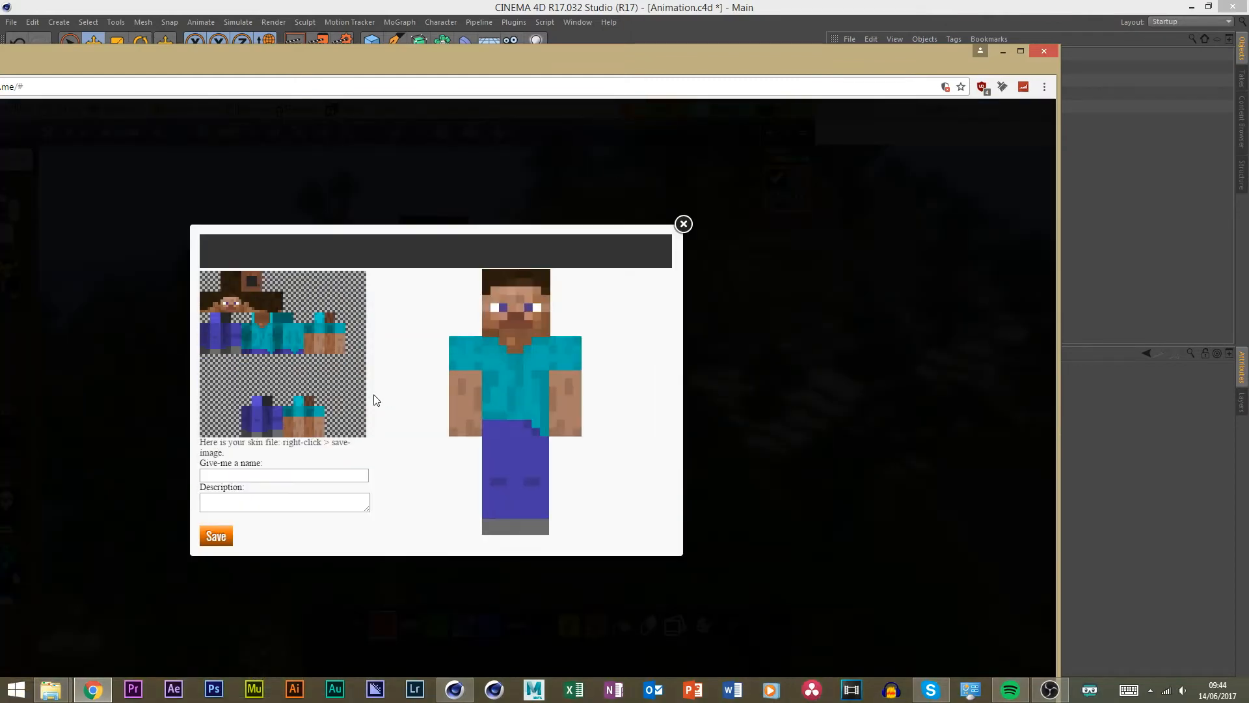
{"action": "left_click", "coordinate": [220, 540]}
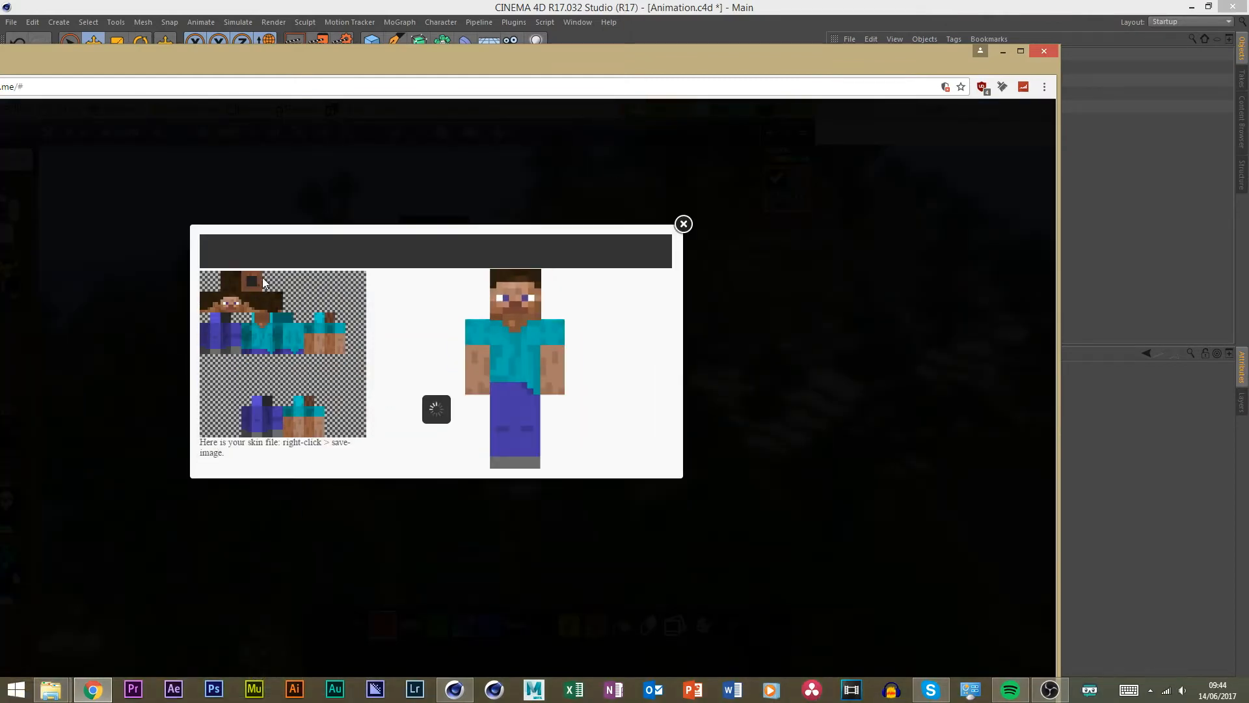
{"action": "left_click", "coordinate": [243, 262]}
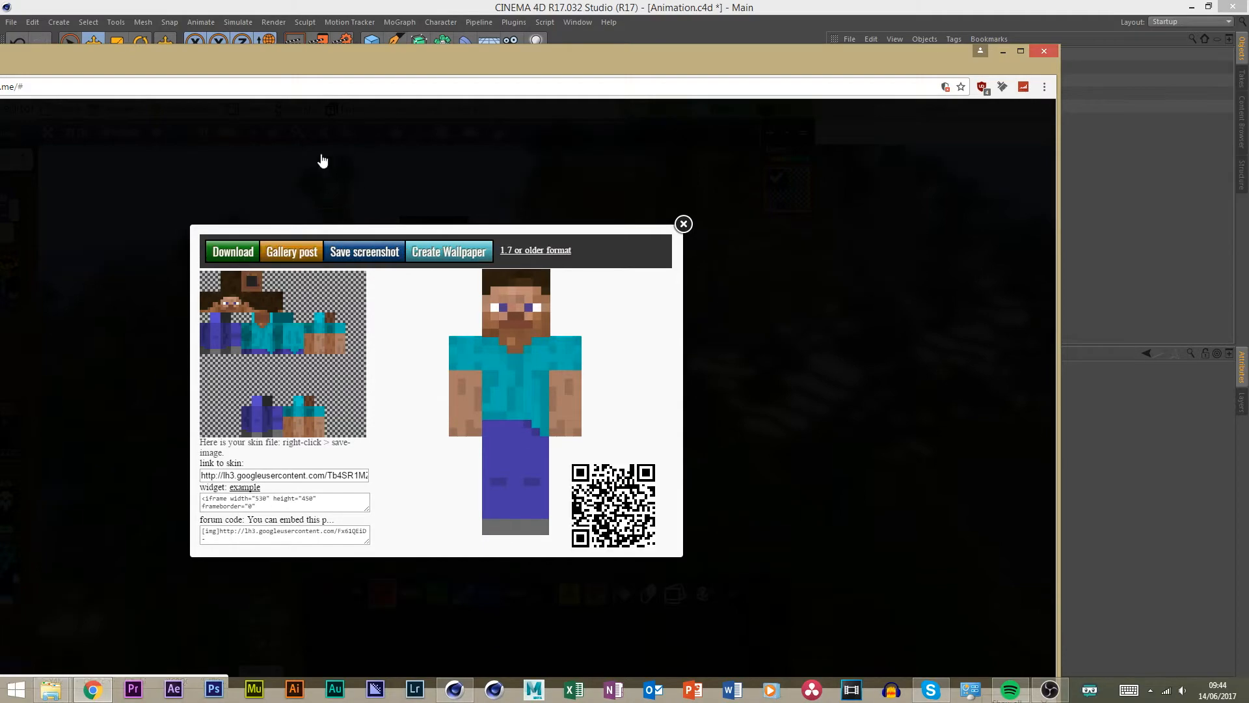
Close the saved skin window, search the gallery for the player's own Minecraft username and load the matching player skin.
{"action": "left_click_drag", "start_coordinate": [417, 68], "coordinate": [1248, 279]}
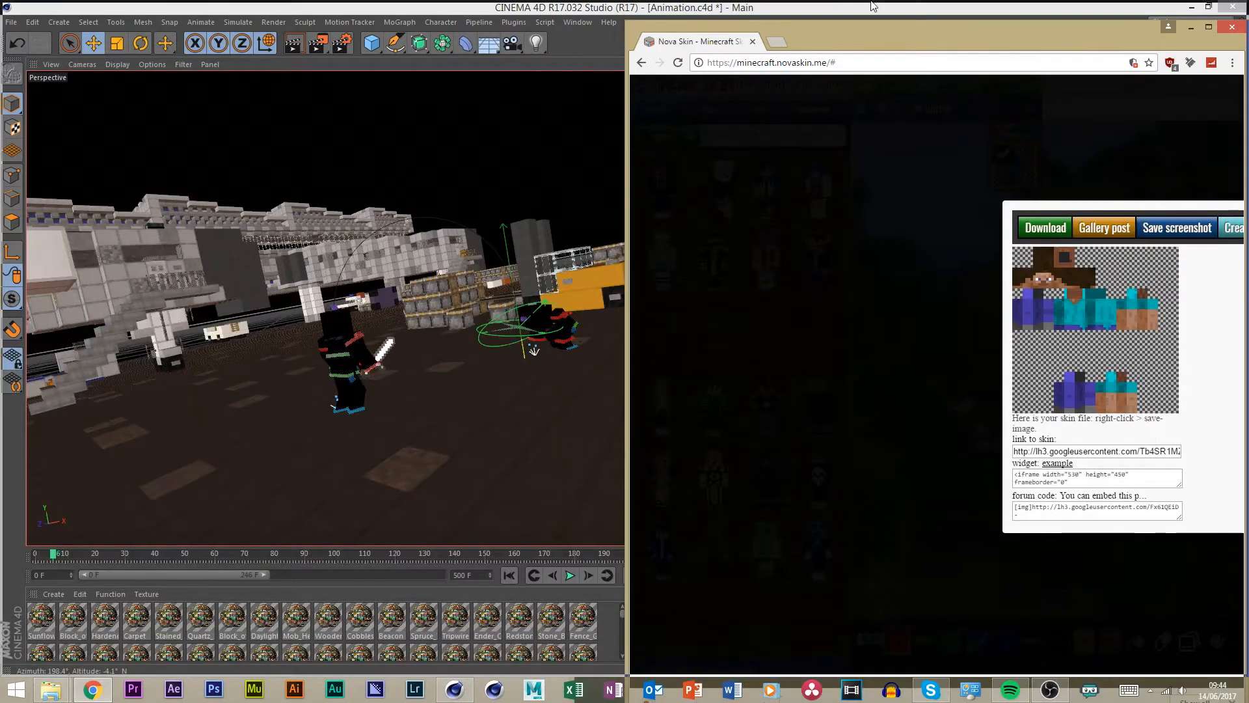
{"action": "left_click", "coordinate": [1208, 7]}
{"action": "left_click", "coordinate": [866, 169]}
{"action": "left_click", "coordinate": [152, 103]}
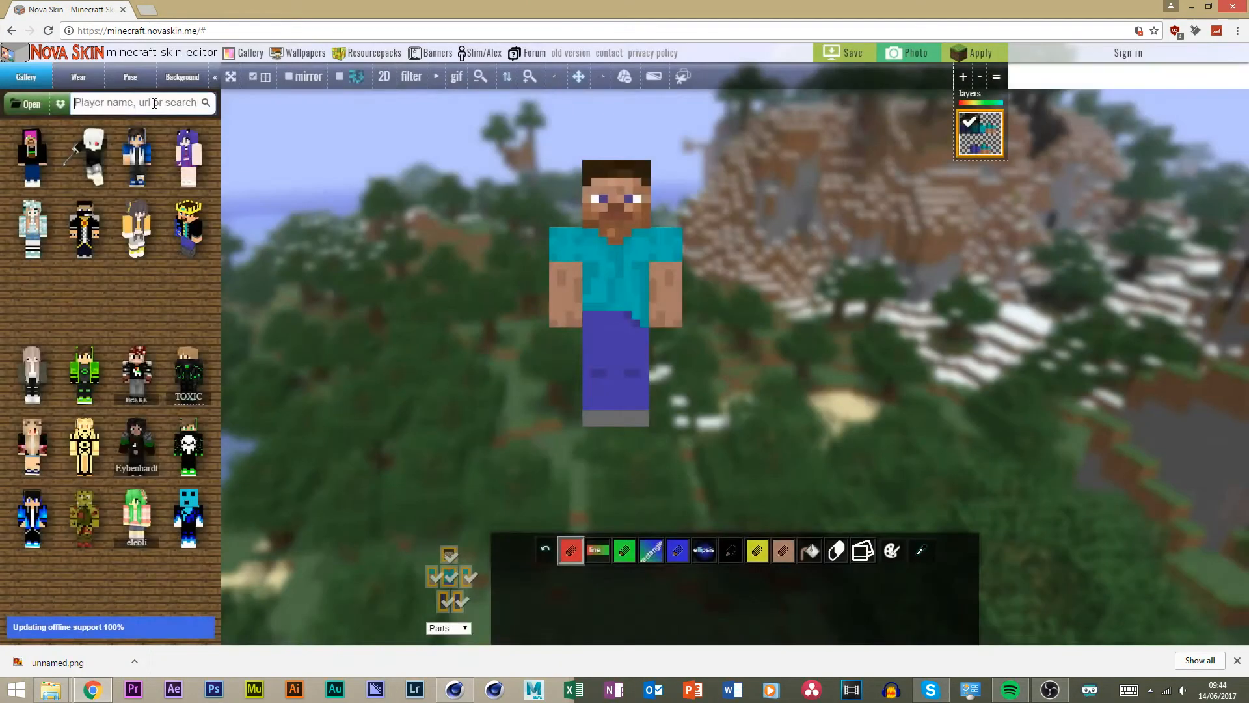
{"action": "type", "text": "Zuha"}
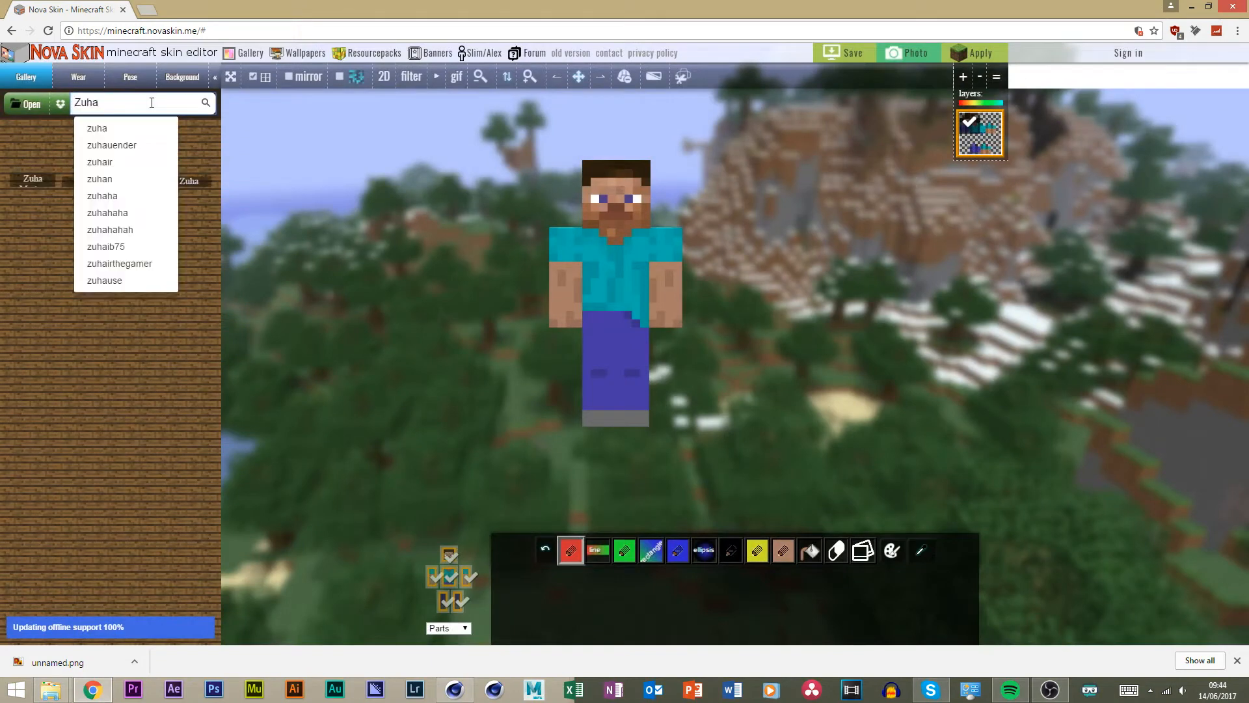
{"action": "left_click", "coordinate": [175, 371]}
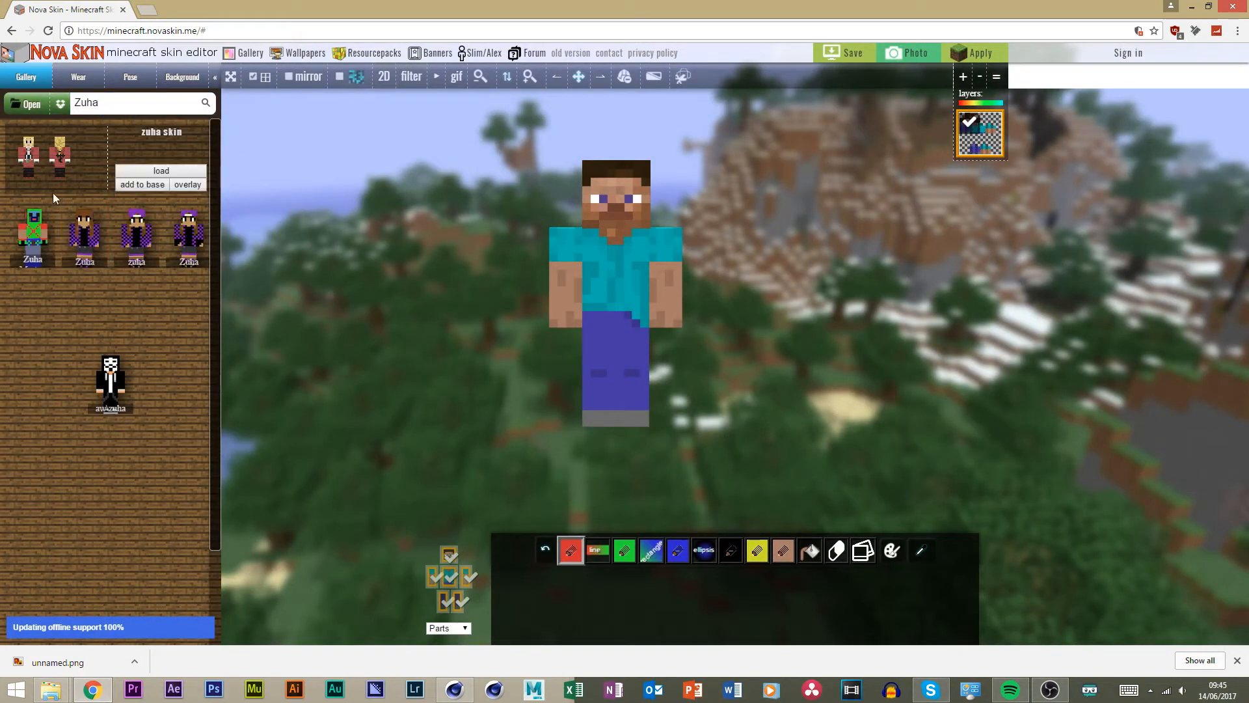
{"action": "left_click", "coordinate": [143, 173]}
Save the loaded player skin, download its image file and select the link to the skin.
{"action": "left_click", "coordinate": [856, 54]}
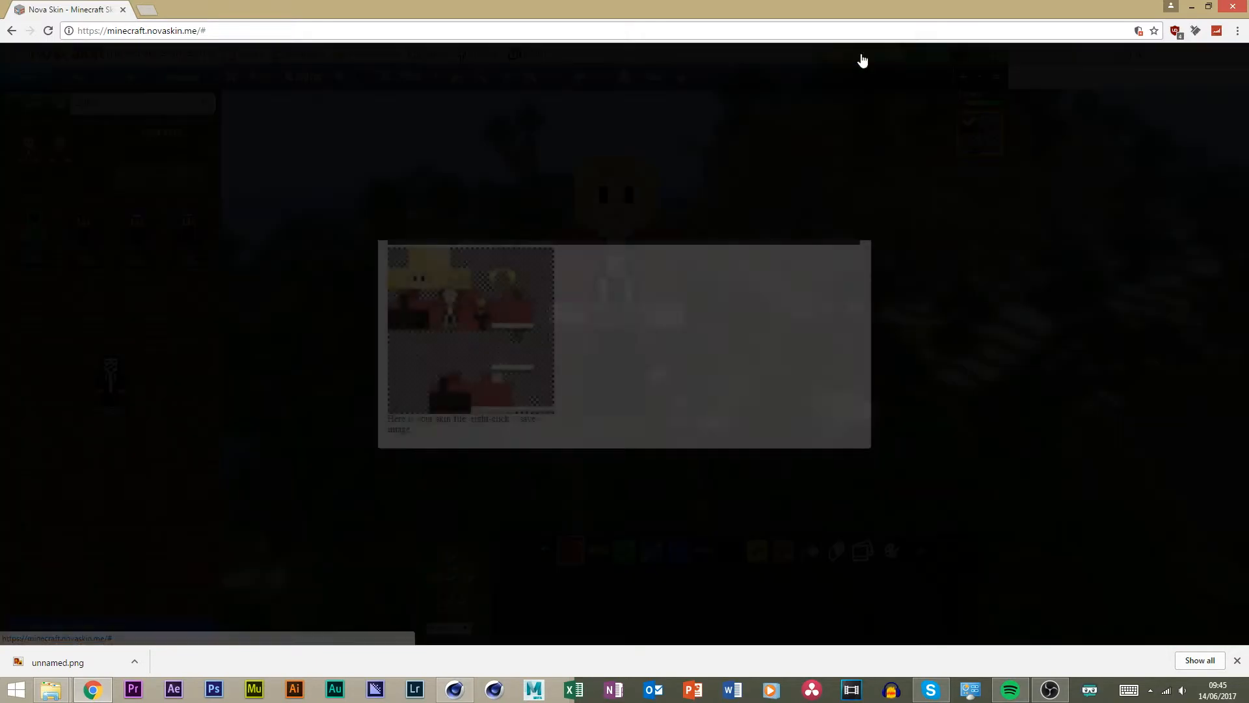
{"action": "left_click", "coordinate": [404, 470]}
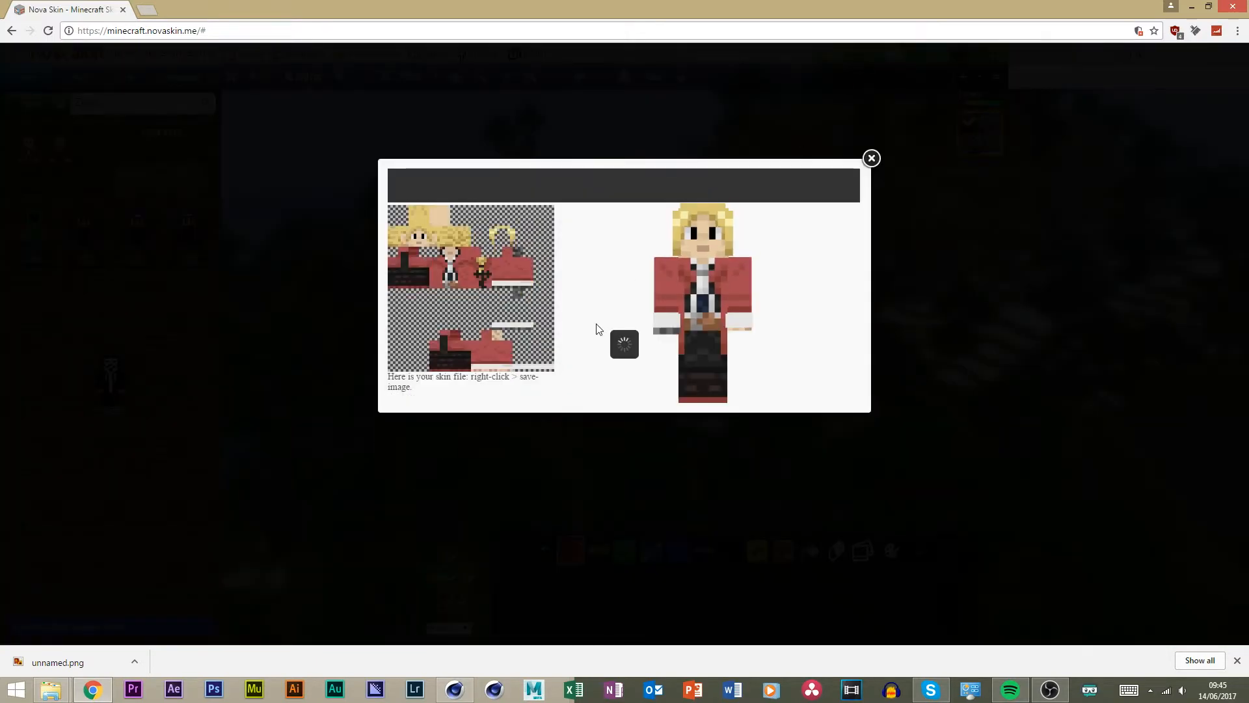
{"action": "left_click", "coordinate": [441, 188]}
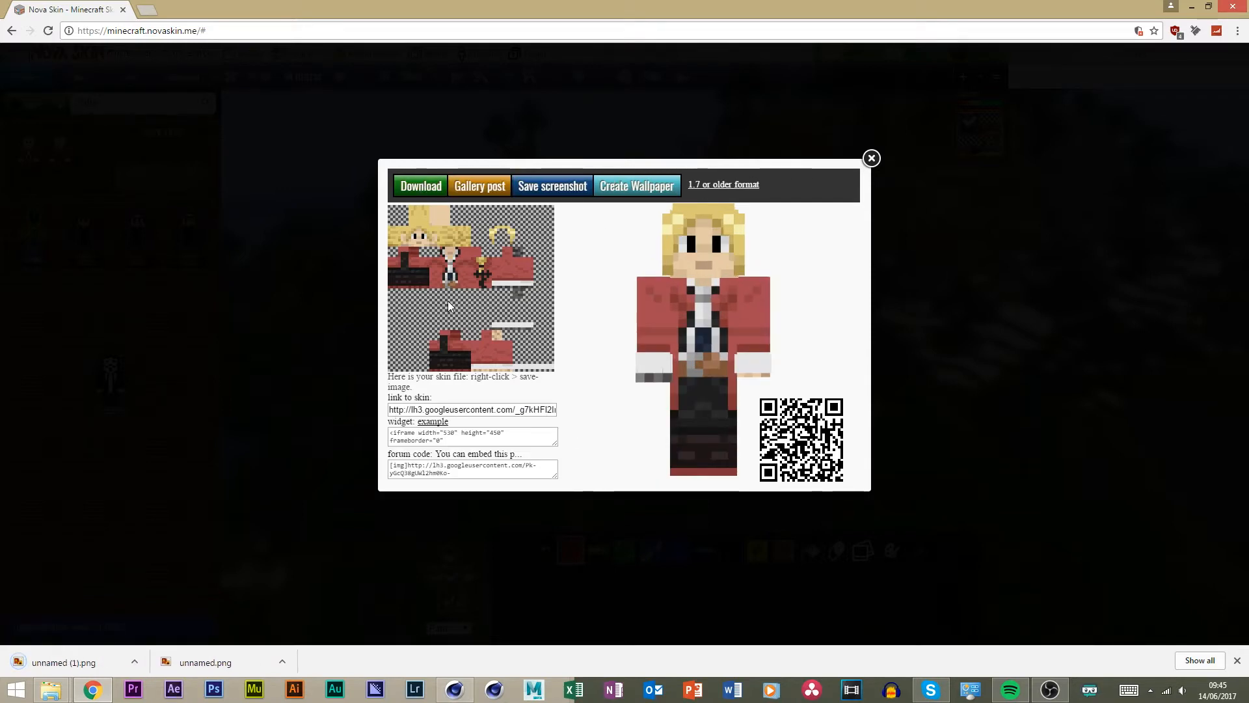
{"action": "left_click", "coordinate": [455, 409]}
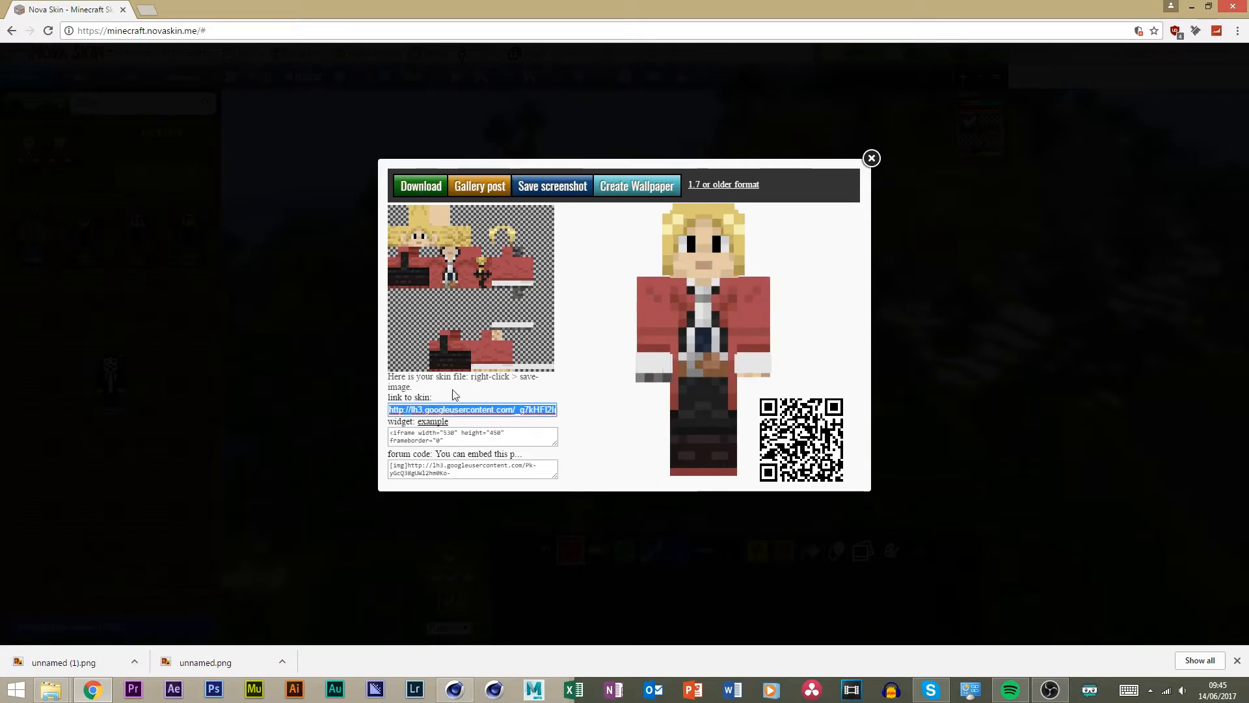
Download the skin in the 1.7 or older format, view char.png, and close both the image and the saved skin window.
{"action": "left_click", "coordinate": [703, 184]}
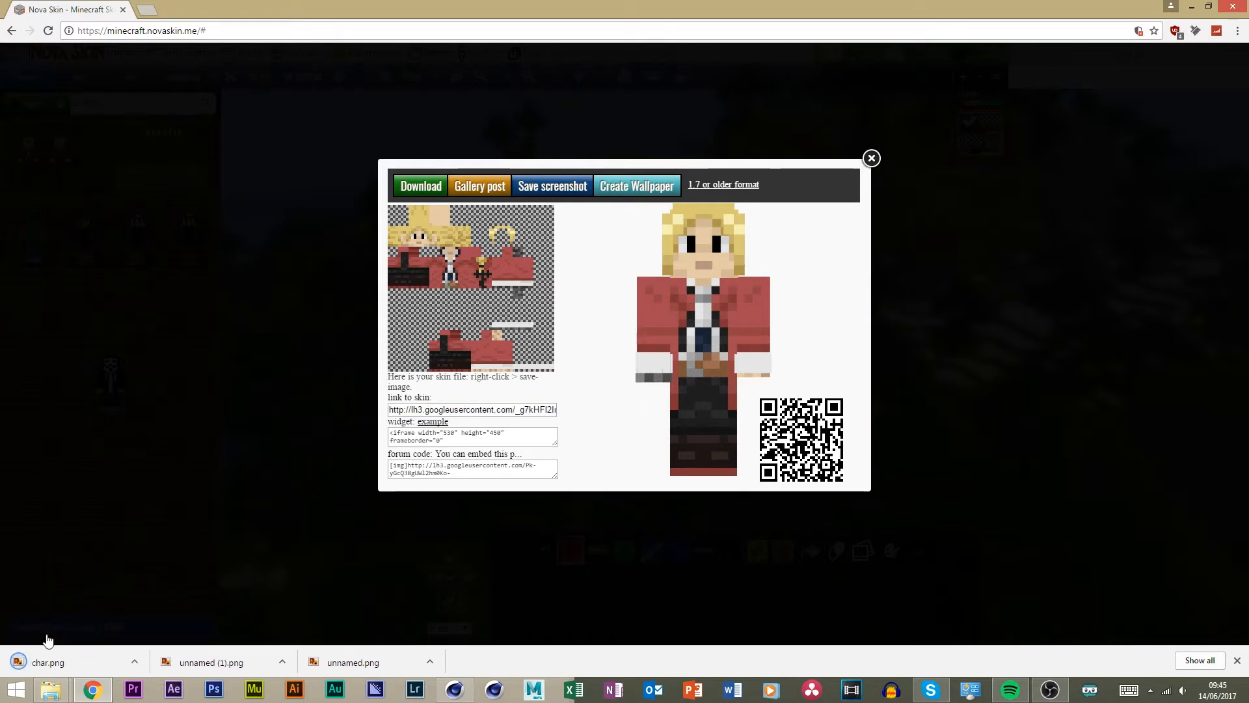
{"action": "left_click", "coordinate": [47, 641]}
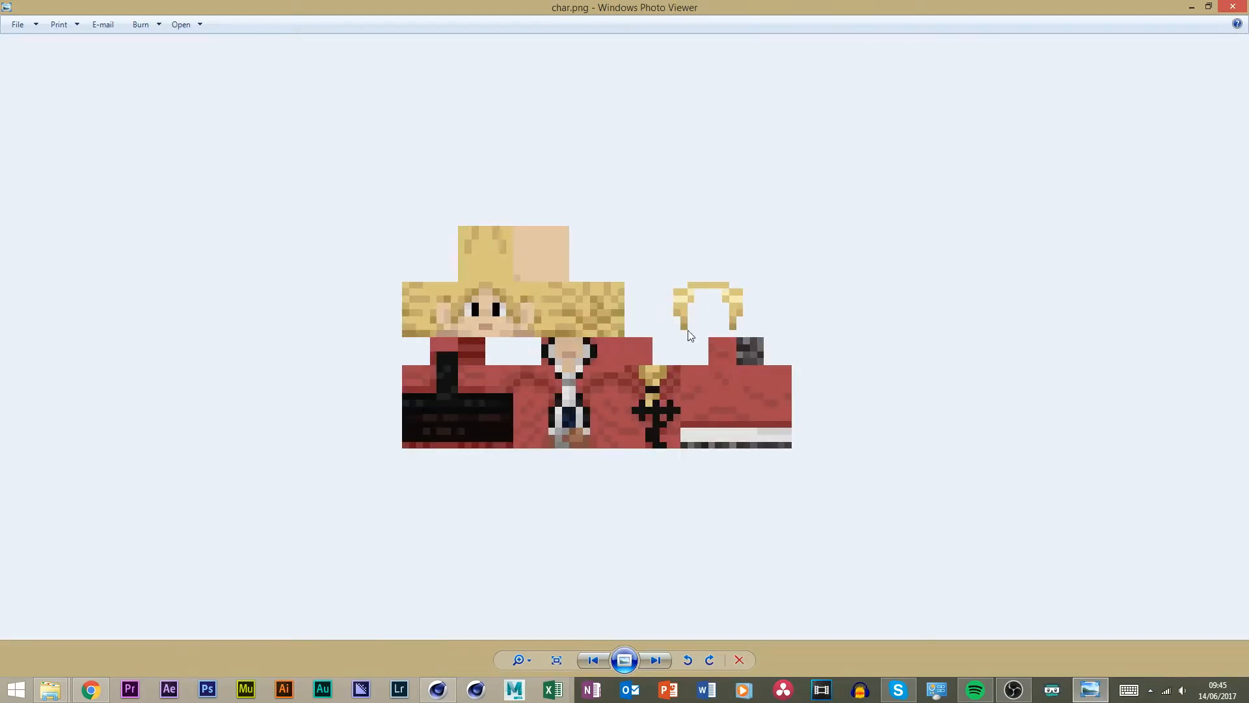
{"action": "key", "text": "alt+F4"}
{"action": "left_click", "coordinate": [872, 159]}
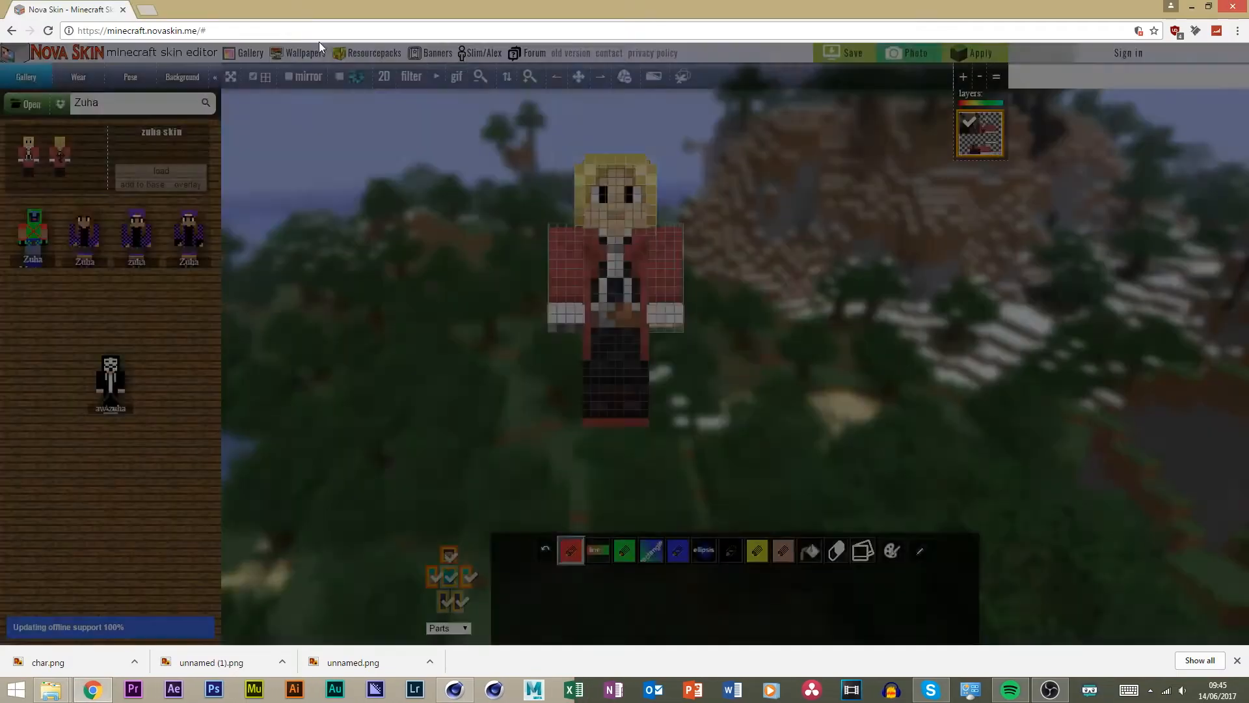
Return to Cinema 4D, select the YOUR CHARACTER rig and toggle automatic keyframing.
{"action": "left_click", "coordinate": [1192, 8]}
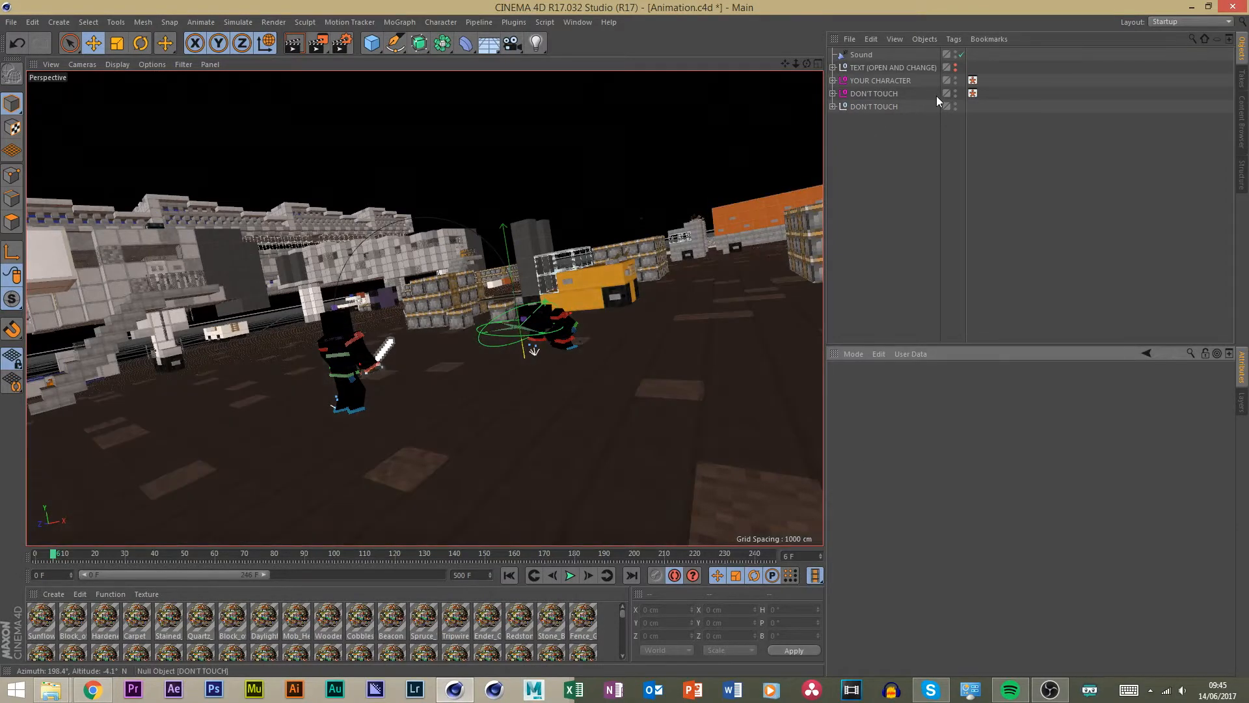
{"action": "left_click", "coordinate": [891, 80]}
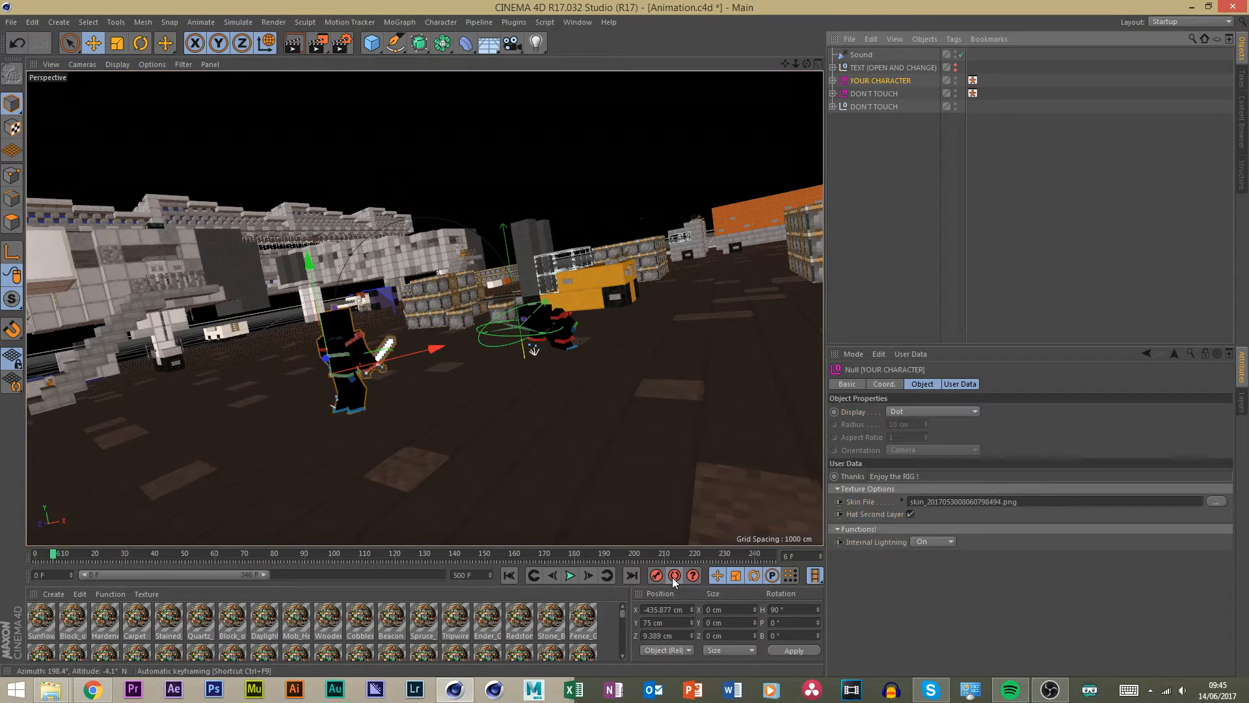
{"action": "left_click", "coordinate": [673, 576]}
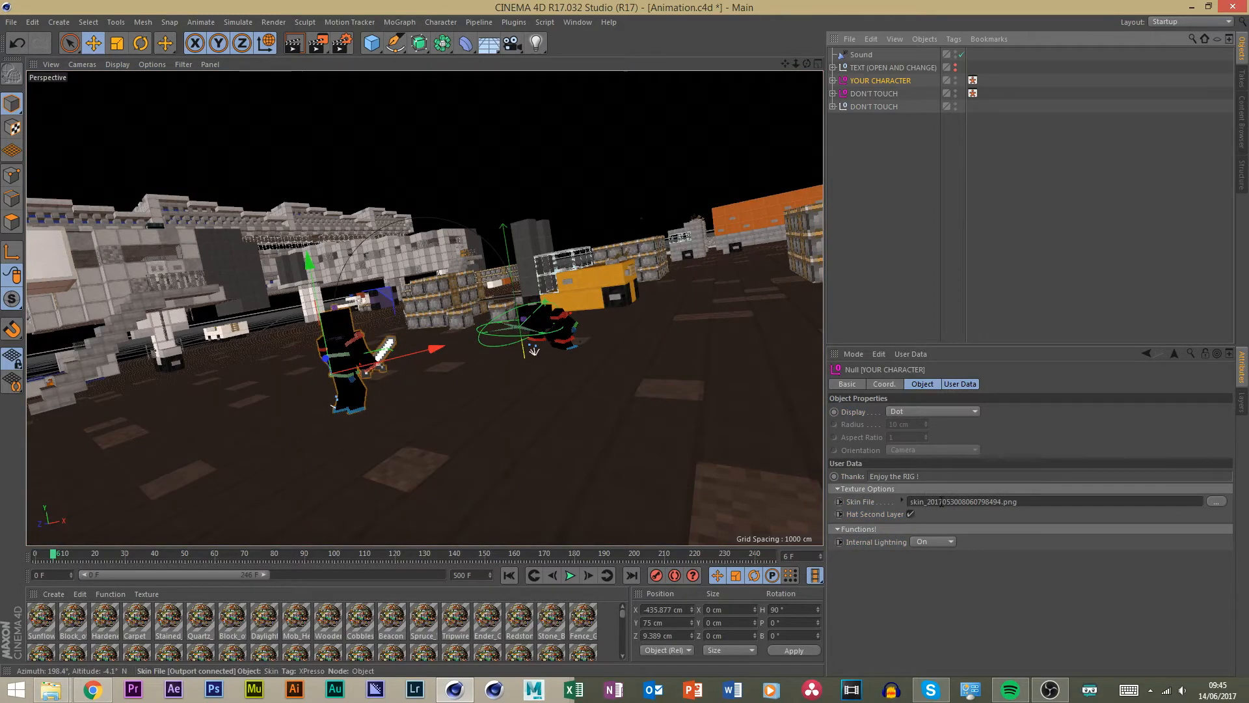
Set the YOUR CHARACTER rig's skin file to unnamed (1).png from Downloads and copy the image to the project location.
{"action": "left_click", "coordinate": [1216, 502]}
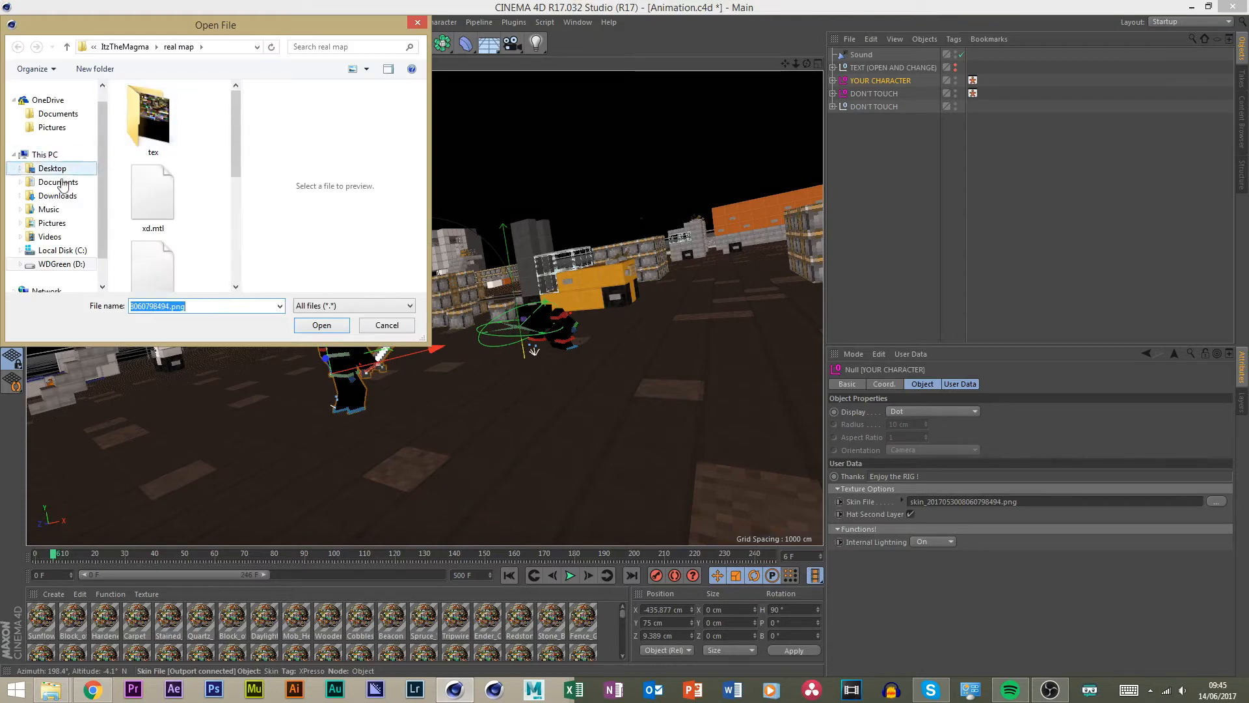
{"action": "left_click", "coordinate": [57, 195]}
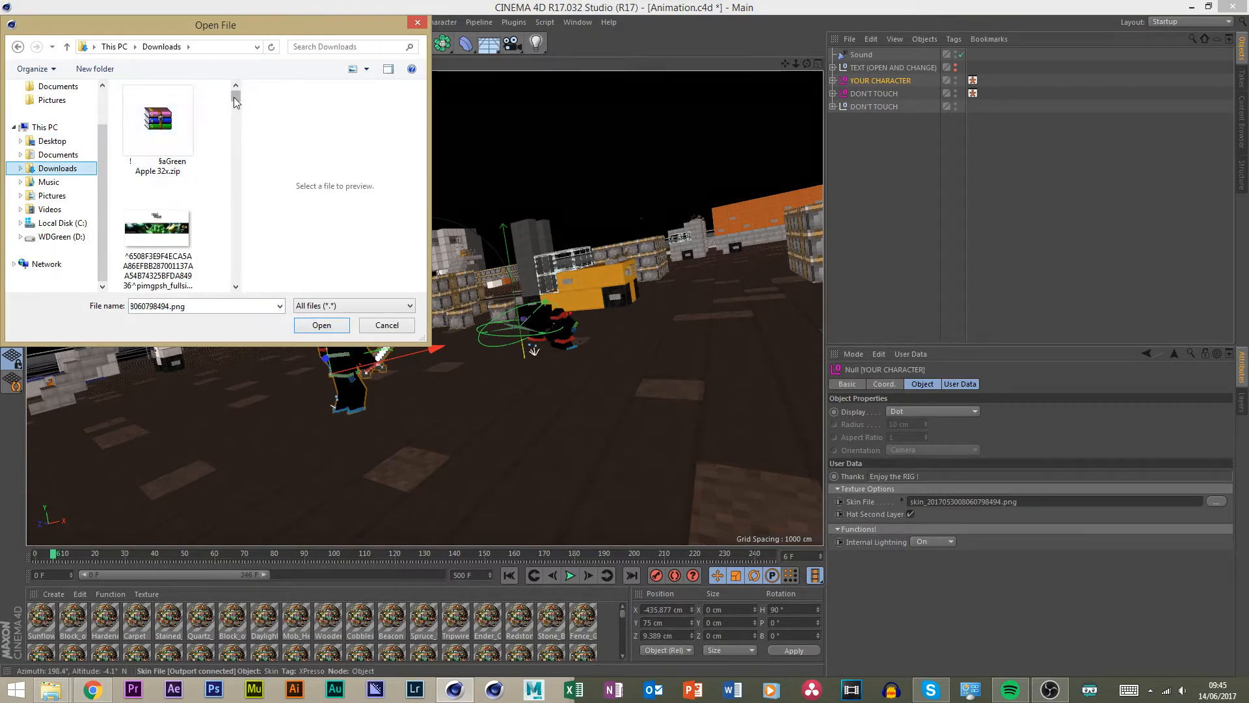
{"action": "left_click_drag", "start_coordinate": [235, 96], "coordinate": [244, 109]}
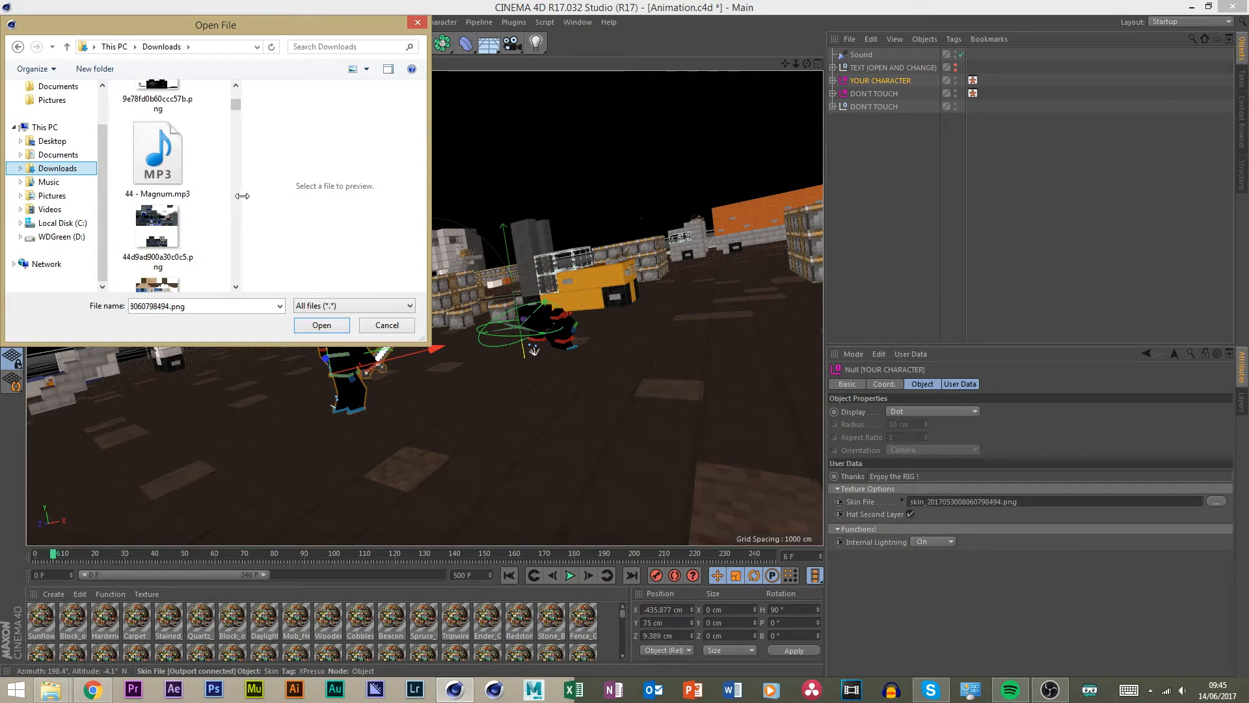
{"action": "left_click_drag", "start_coordinate": [242, 196], "coordinate": [383, 196]}
{"action": "left_click", "coordinate": [334, 205]}
{"action": "scroll", "coordinate": [334, 200], "scroll_direction": "down", "scroll_amount": 2}
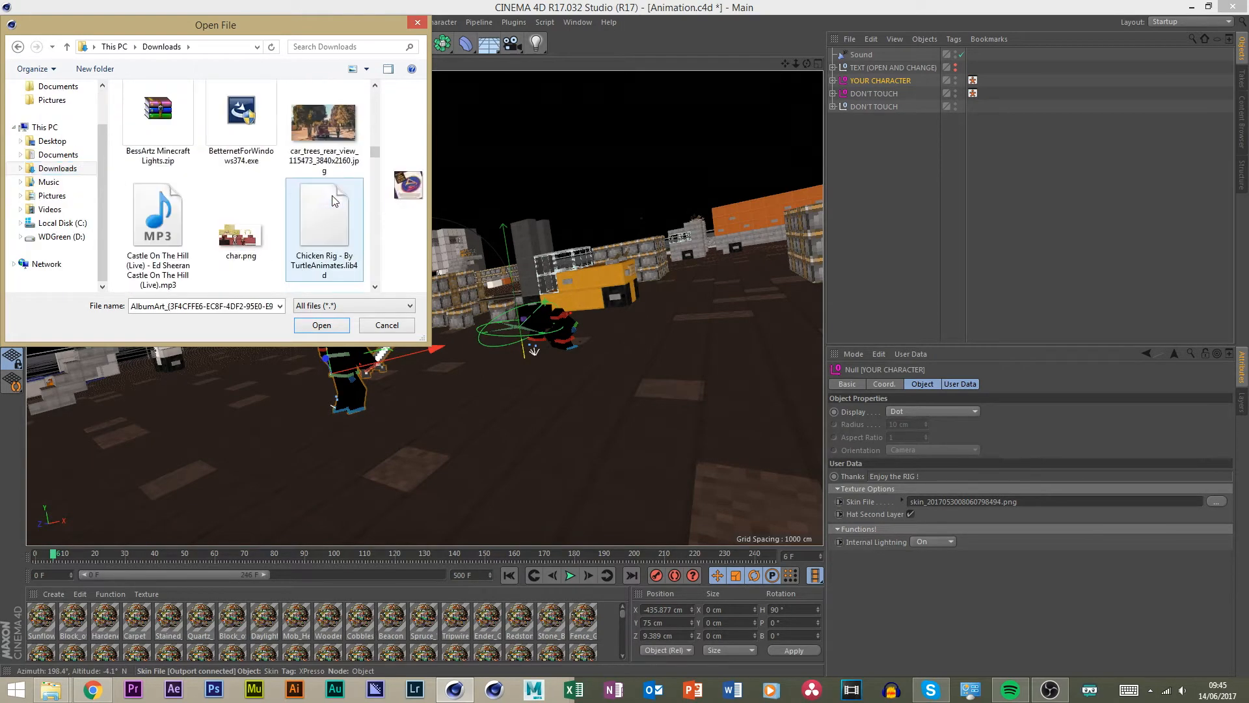
{"action": "scroll", "coordinate": [334, 200], "scroll_direction": "down", "scroll_amount": 10}
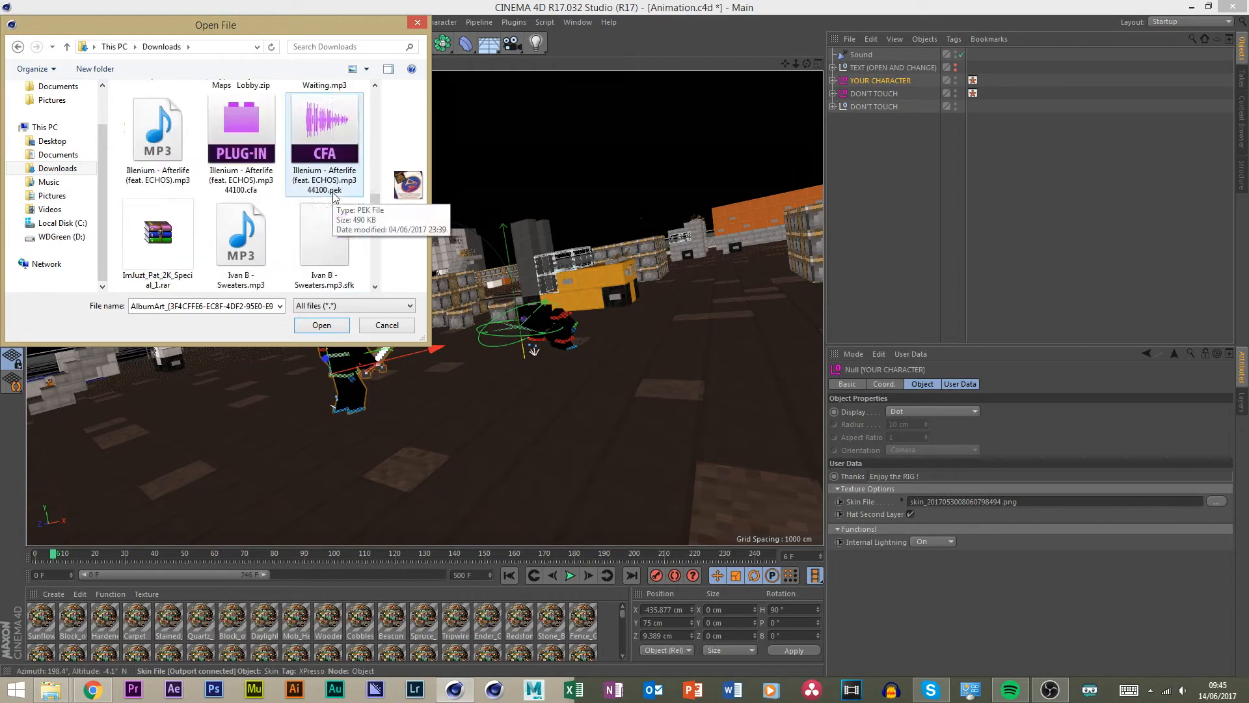
{"action": "scroll", "coordinate": [335, 195], "scroll_direction": "down", "scroll_amount": 5}
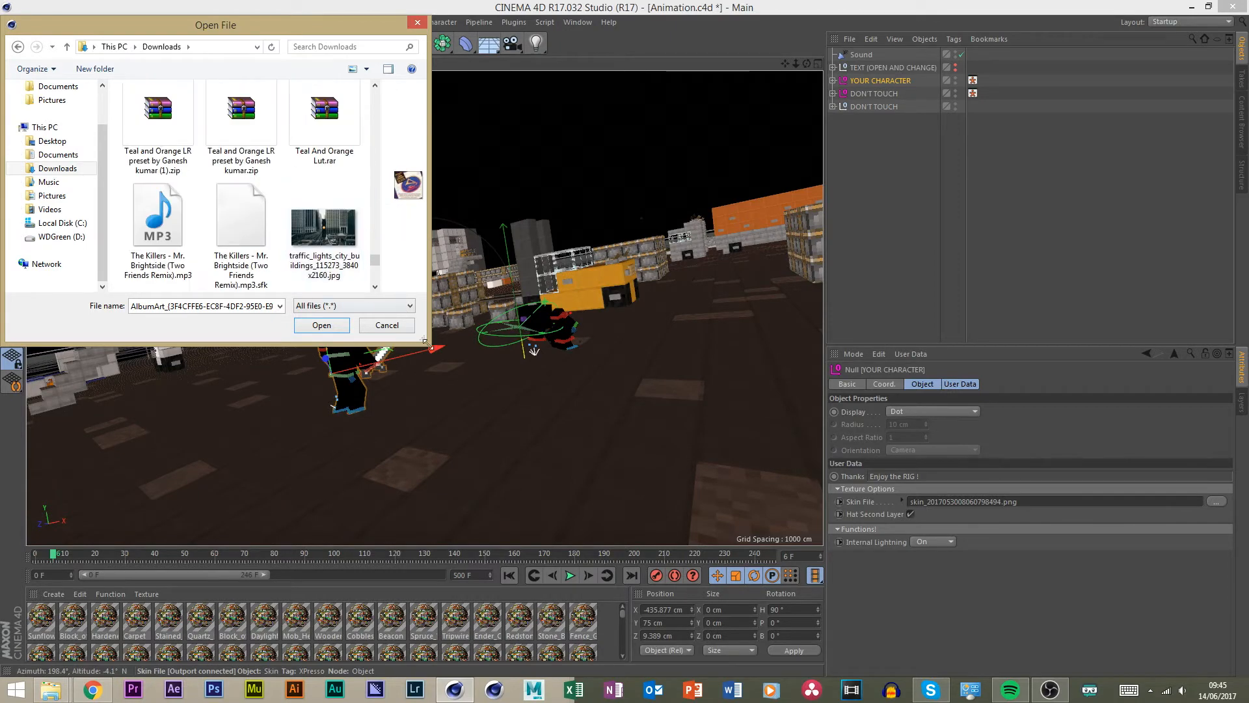
{"action": "left_click_drag", "start_coordinate": [424, 341], "coordinate": [965, 570]}
{"action": "double_click", "coordinate": [587, 358]}
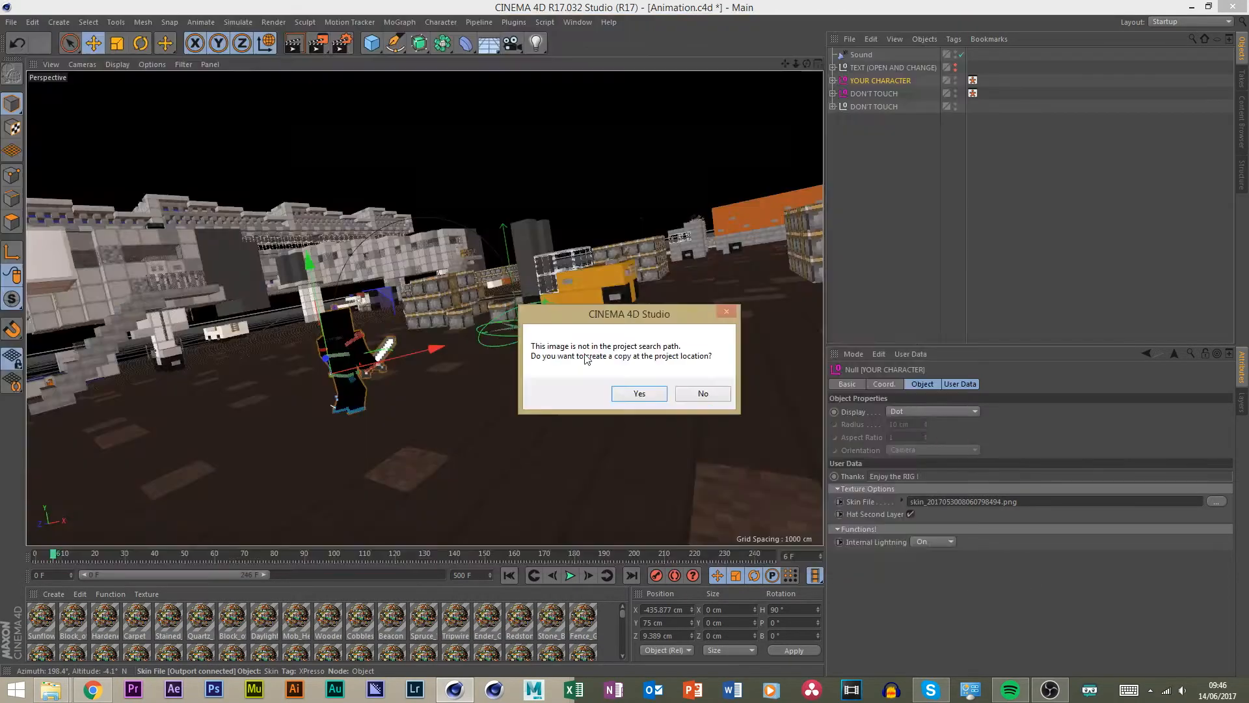
{"action": "left_click", "coordinate": [637, 393]}
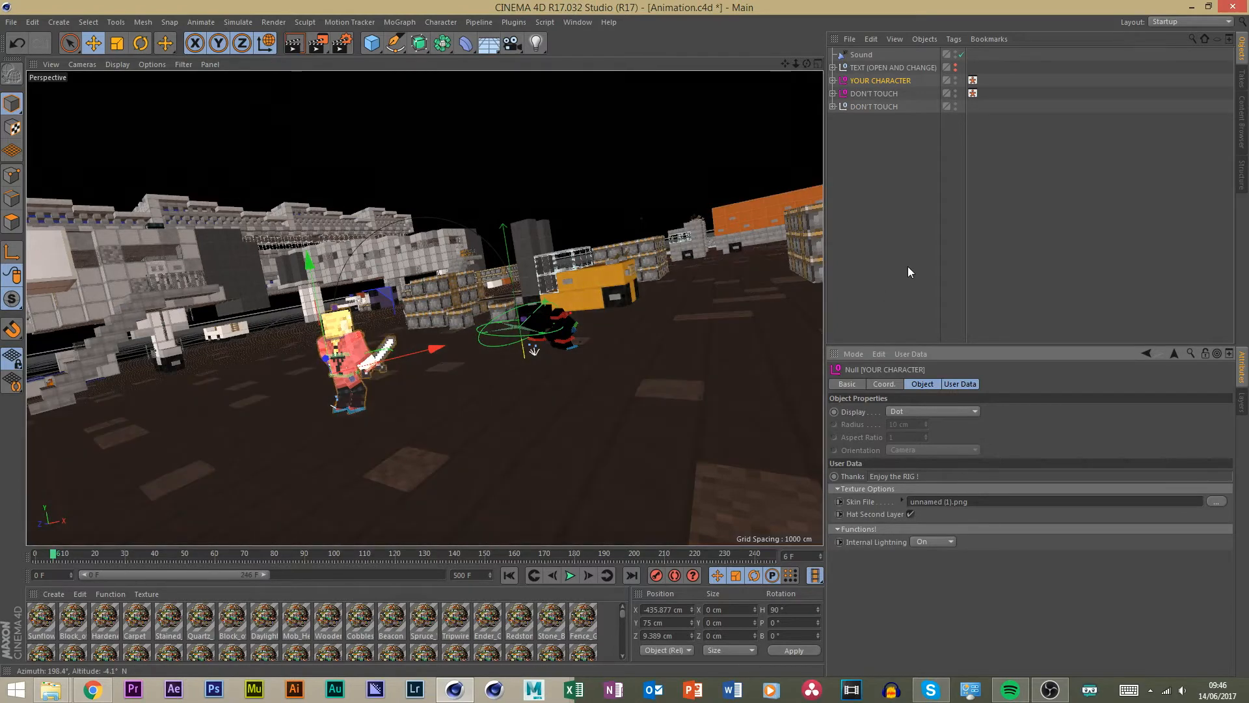
Set the skin file of the upper DON'T TOUCH character rig to skin_2017053008060798494.png from Downloads.
{"action": "left_click", "coordinate": [888, 93]}
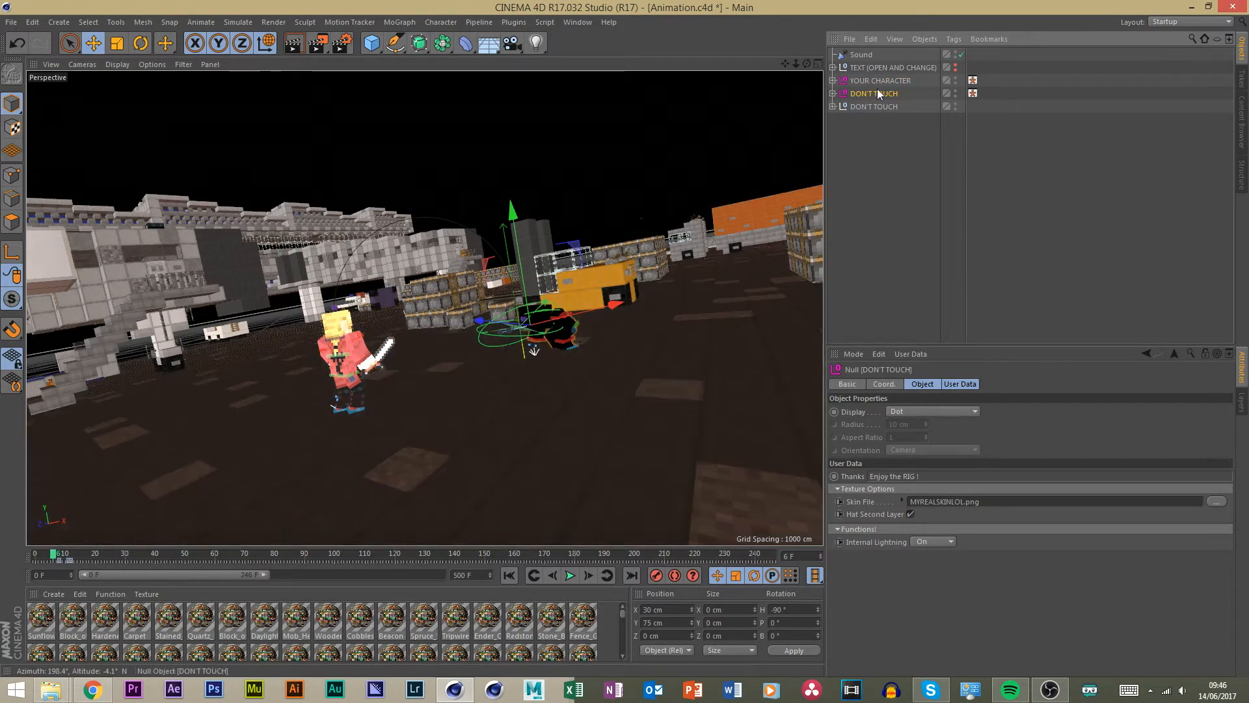
{"action": "left_click", "coordinate": [1217, 501]}
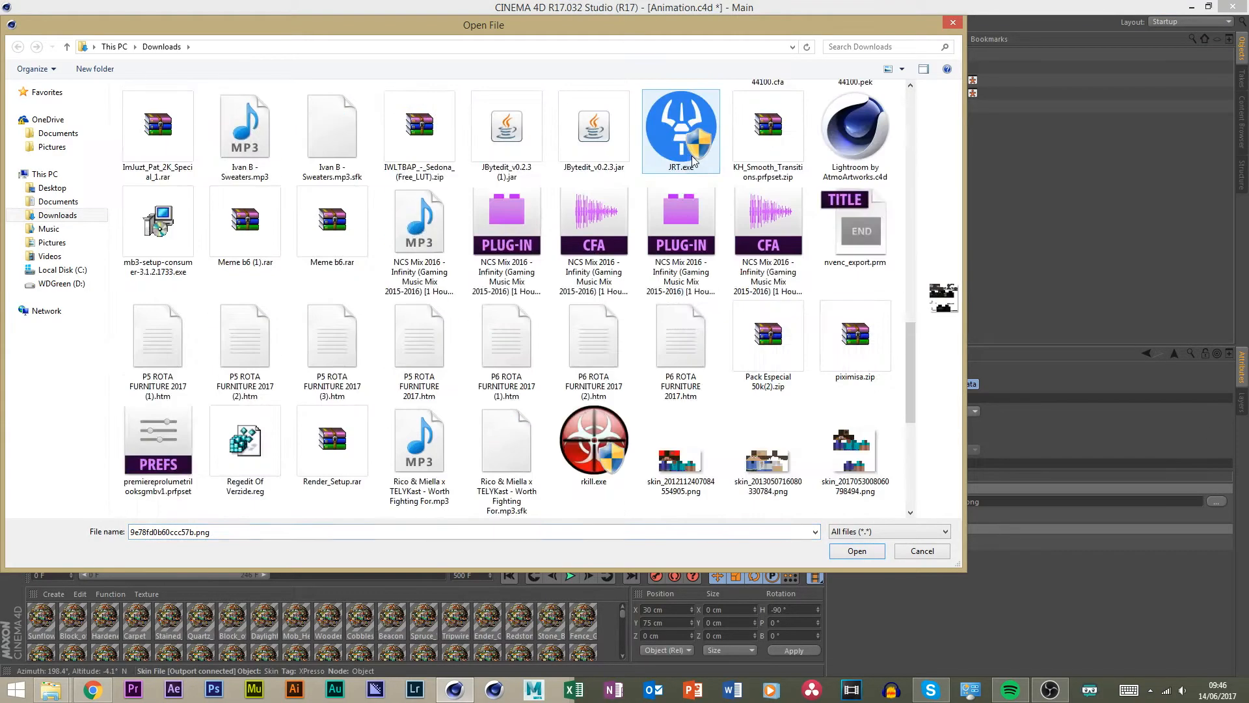
{"action": "double_click", "coordinate": [876, 459]}
{"action": "left_click", "coordinate": [638, 394]}
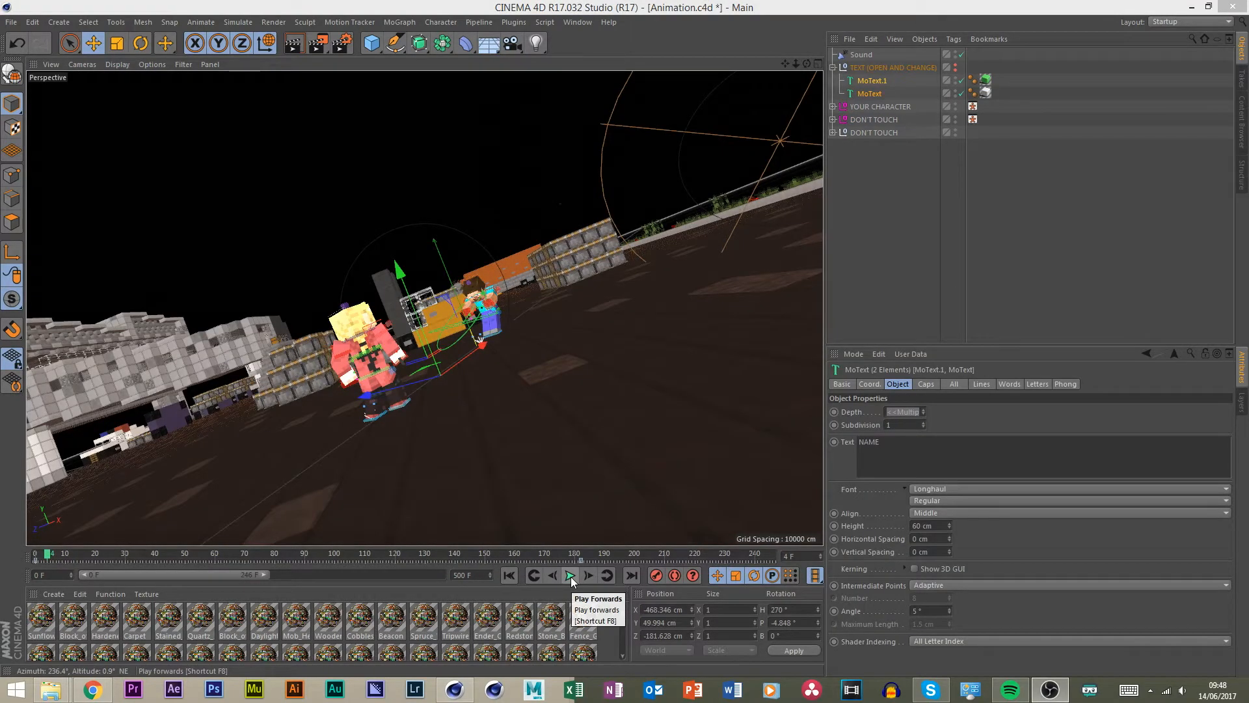
Play the animation until the NAME text appears, stop at frame 71 and collapse the TEXT group.
{"action": "left_click", "coordinate": [571, 575]}
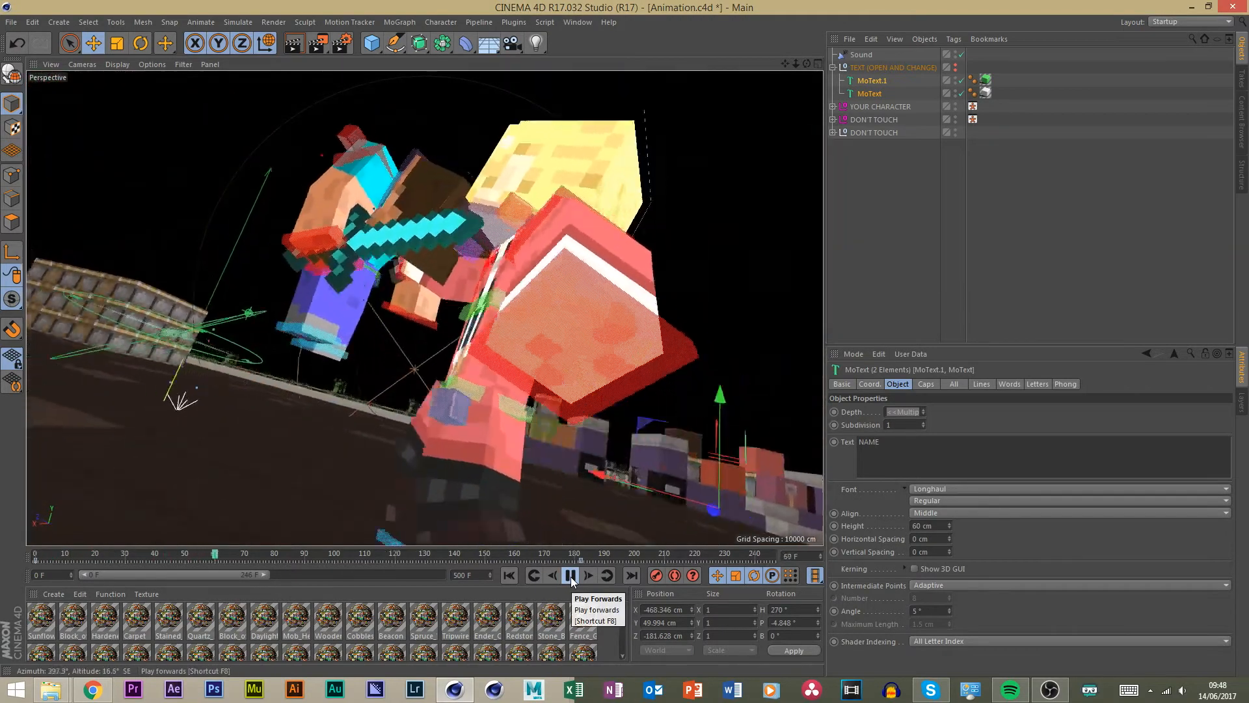
{"action": "left_click", "coordinate": [571, 575]}
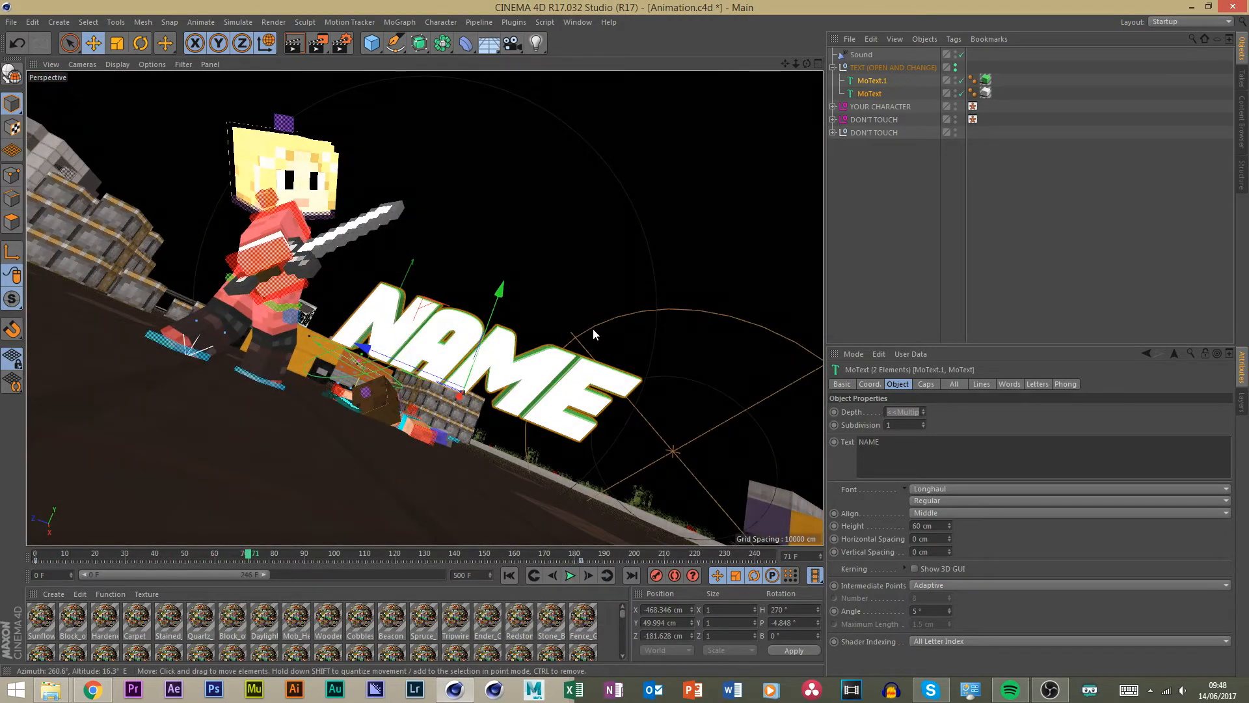
{"action": "left_click", "coordinate": [855, 206]}
{"action": "left_click", "coordinate": [833, 67]}
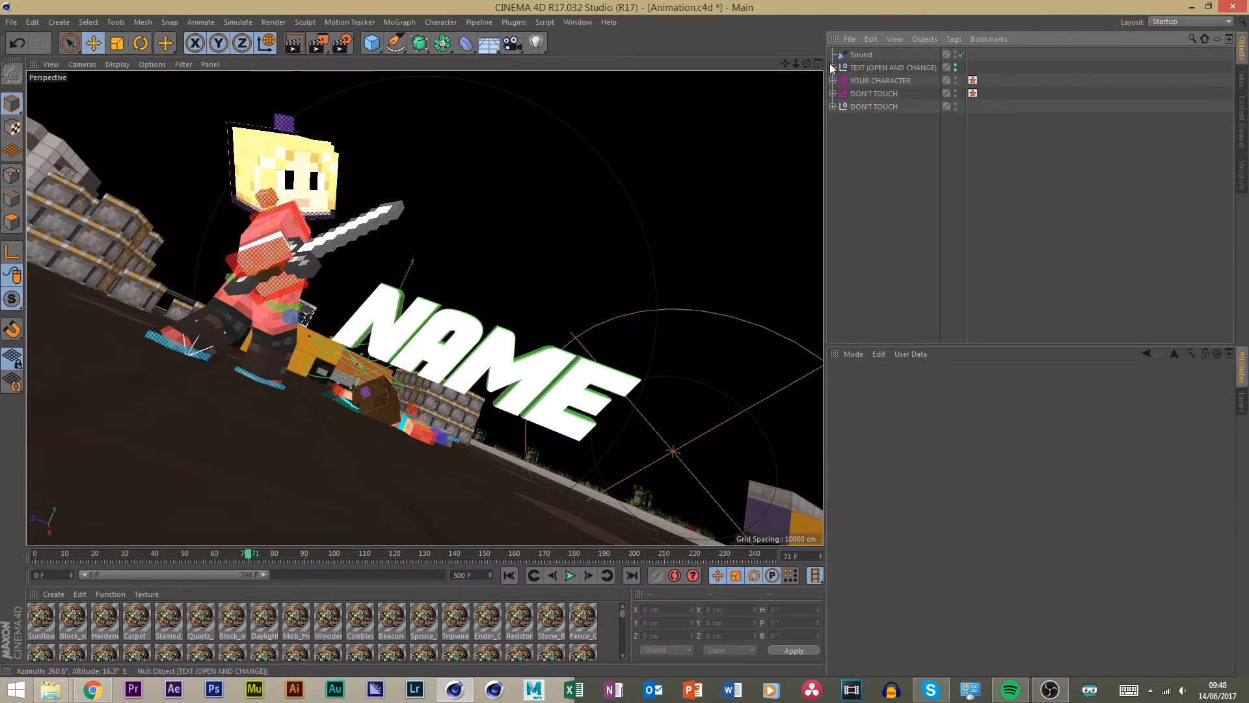
Set the text of both MoText objects in the TEXT group to ZUHA and use the Longhaul font.
{"action": "left_click", "coordinate": [833, 67]}
{"action": "left_click", "coordinate": [872, 80]}
{"action": "left_click", "coordinate": [873, 93], "text": "shift"}
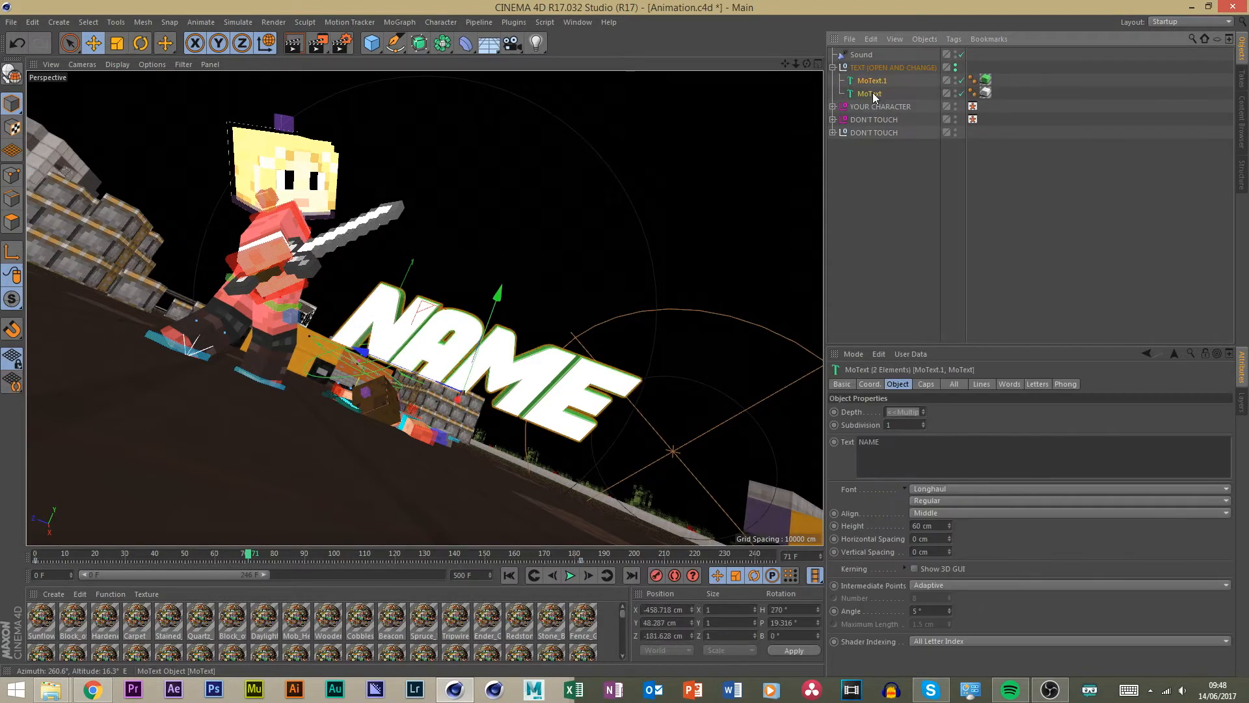
{"action": "left_click", "coordinate": [927, 468]}
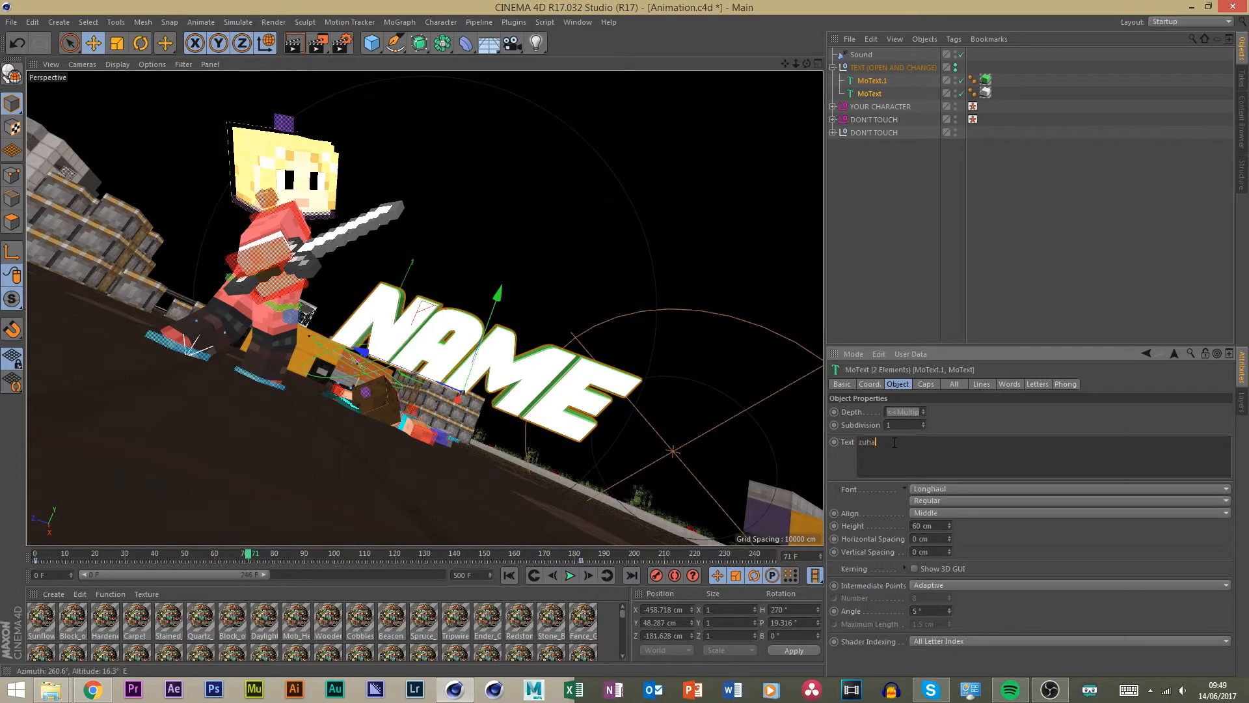
{"action": "key", "text": "BackSpace"}
{"action": "key", "text": "BackSpace"}
{"action": "key", "text": "BackSpace"}
{"action": "key", "text": "BackSpace"}
{"action": "type", "text": "ZU"}
{"action": "left_click", "coordinate": [1055, 433]}
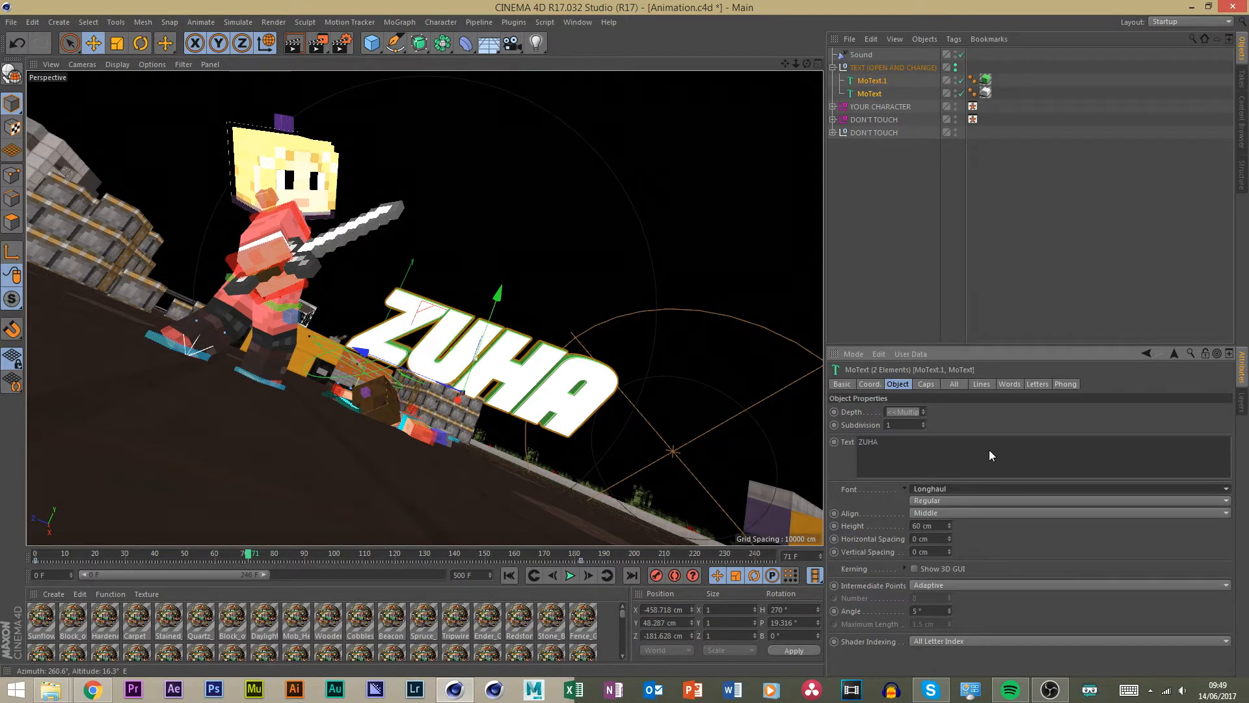
{"action": "left_click", "coordinate": [966, 488]}
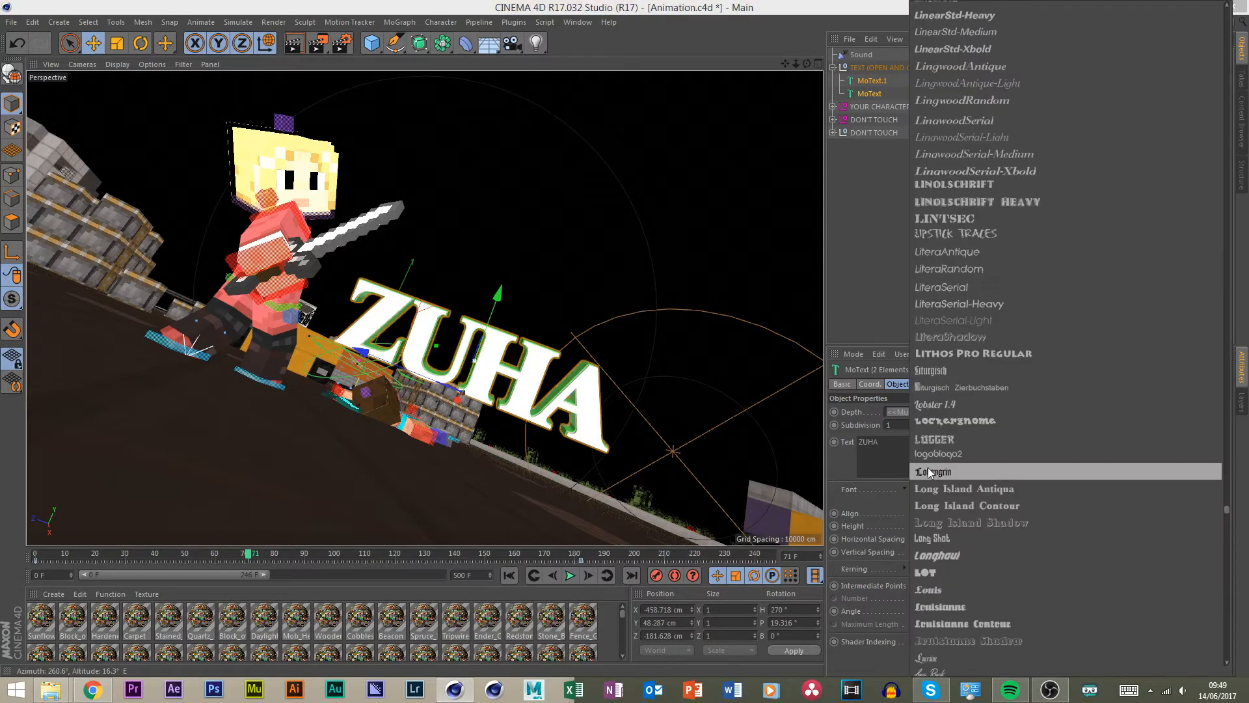
{"action": "left_click", "coordinate": [947, 555]}
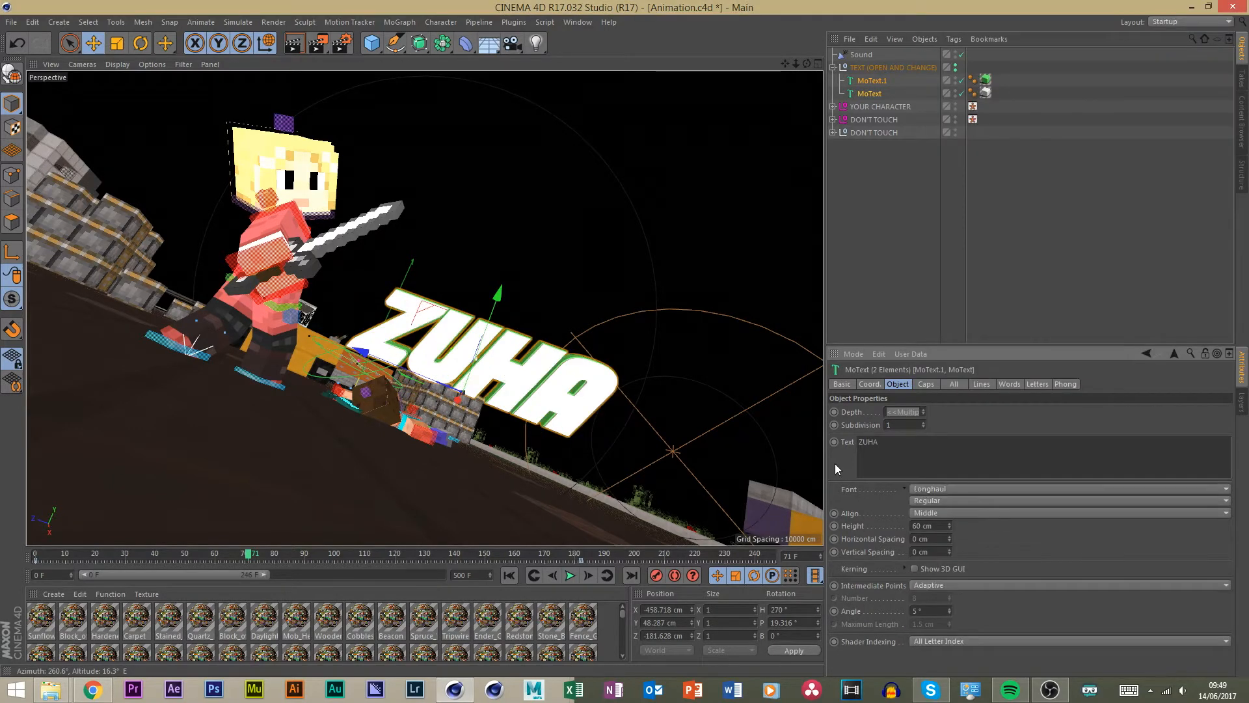
Play the animation to check the ZUHA text and move the playhead back to frame 104.
{"action": "left_click", "coordinate": [574, 573]}
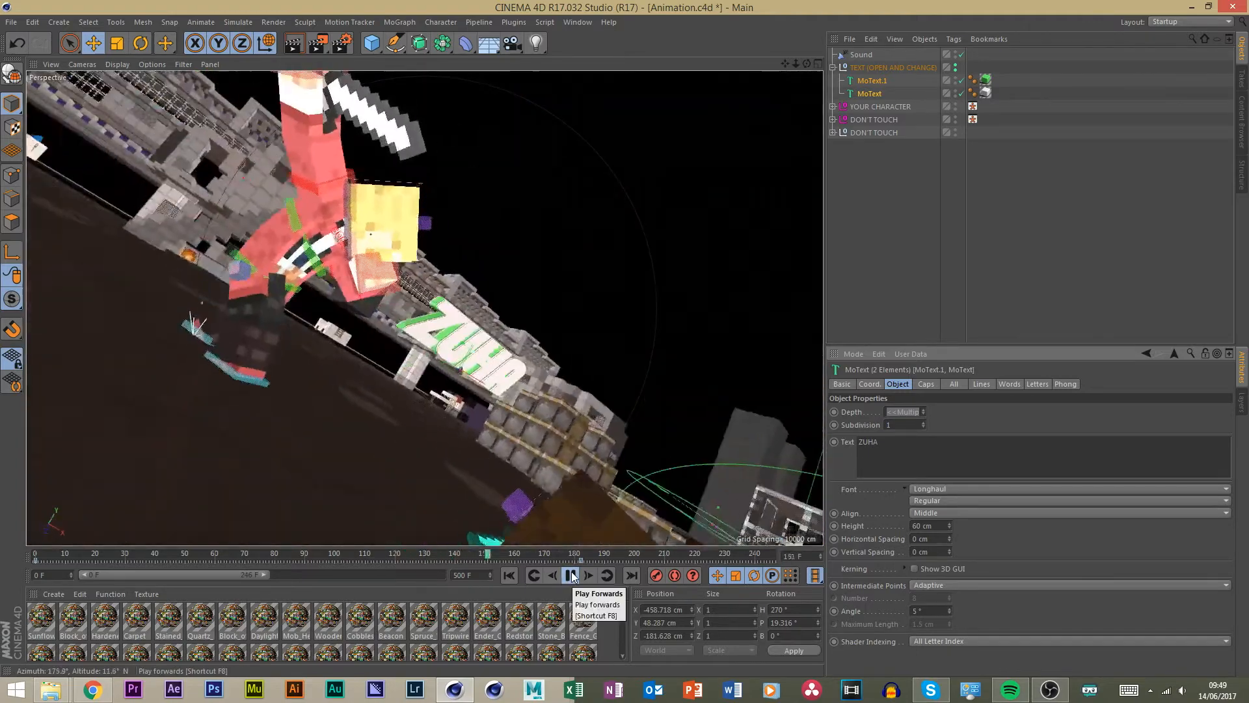
{"action": "left_click", "coordinate": [571, 576]}
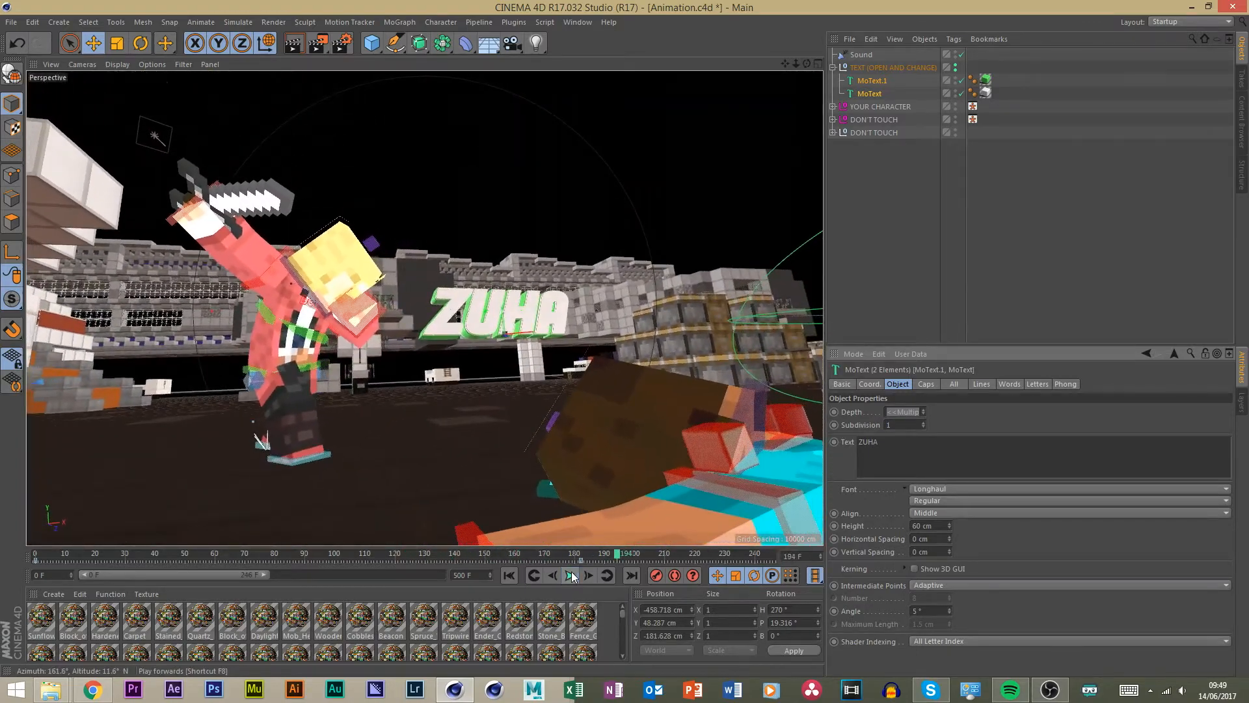
{"action": "left_click_drag", "start_coordinate": [544, 557], "coordinate": [345, 555]}
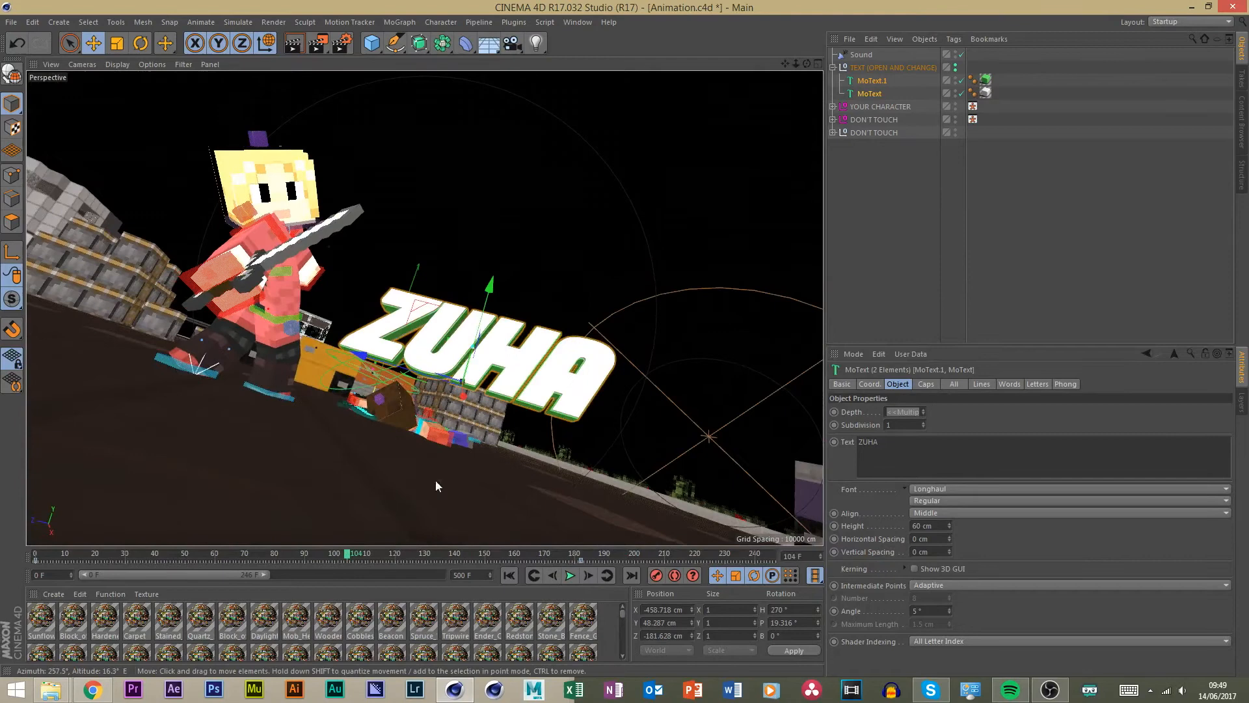
Replace the text of both MoText objects with PIKACHUWBACCA.
{"action": "left_click", "coordinate": [872, 80]}
{"action": "left_click", "coordinate": [868, 94], "text": "shift"}
{"action": "left_click", "coordinate": [946, 463]}
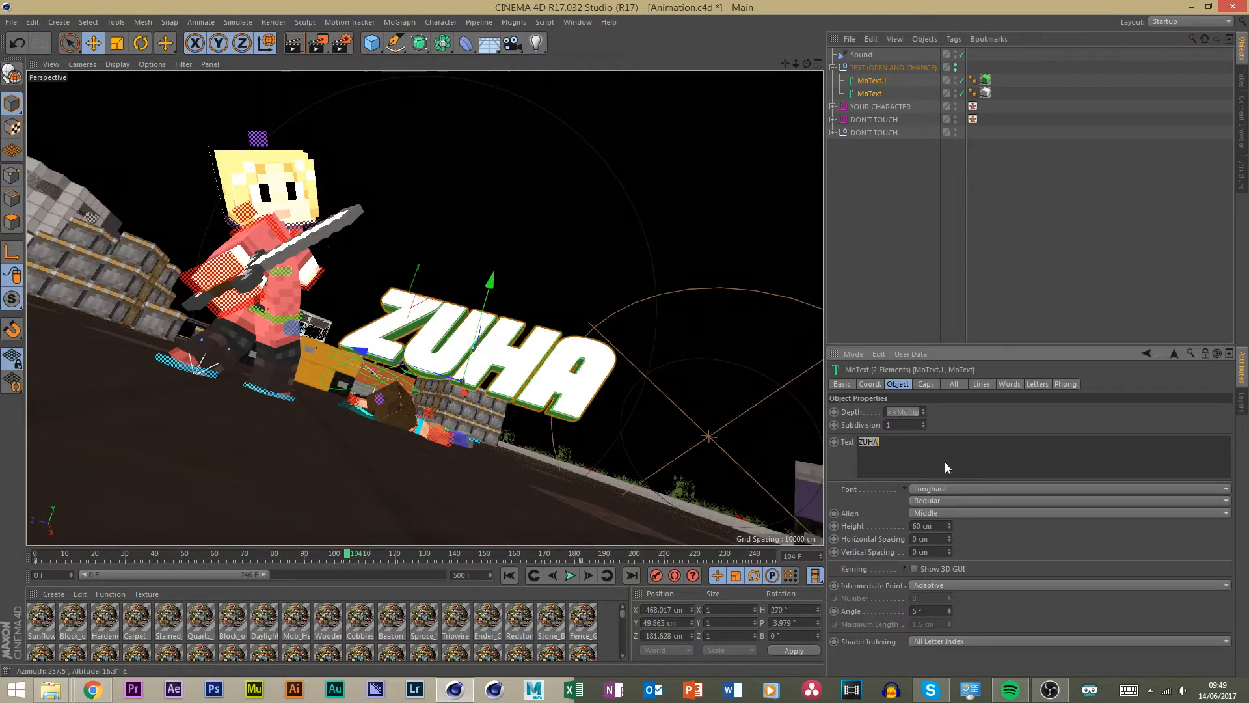
{"action": "type", "text": "PIXACHUWBACCA"}
{"action": "left_click", "coordinate": [994, 416]}
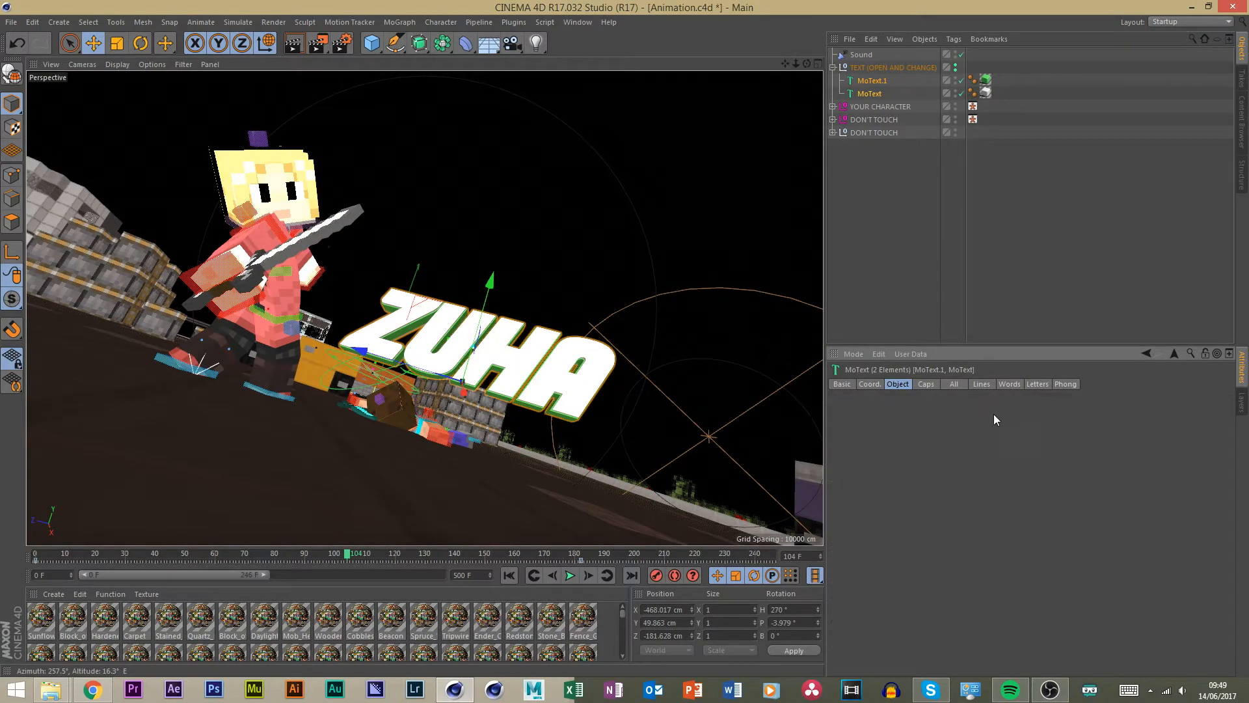
Try to scale down the long text twice and undo the scaling along with the text change.
{"action": "key", "text": "t"}
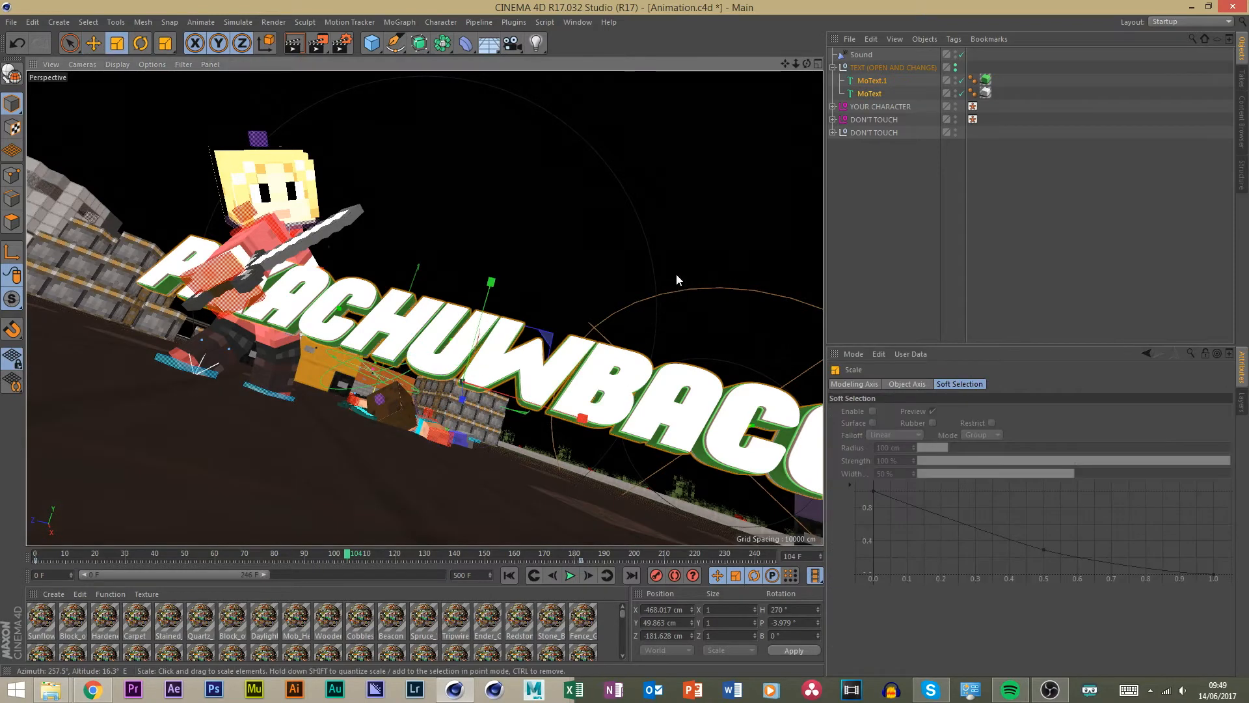
{"action": "left_click_drag", "start_coordinate": [677, 280], "coordinate": [567, 382]}
{"action": "key", "text": "ctrl+z"}
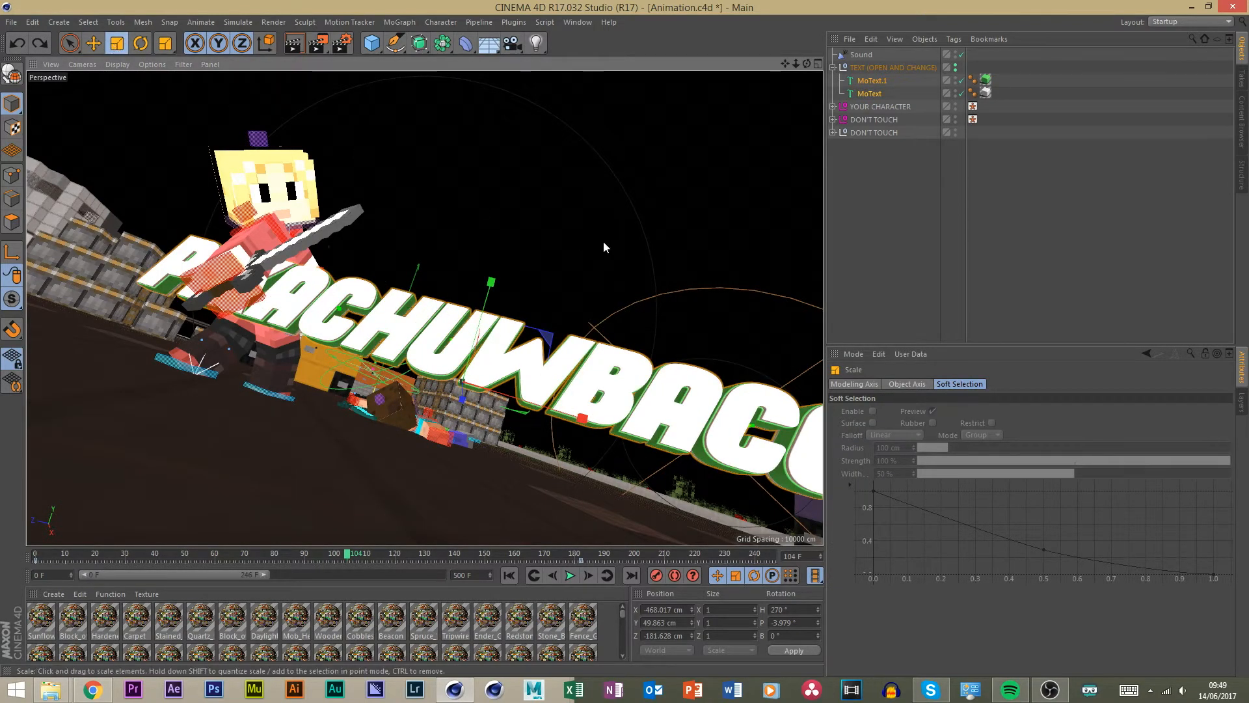
{"action": "left_click_drag", "start_coordinate": [603, 241], "coordinate": [536, 304]}
{"action": "key", "text": "ctrl+z"}
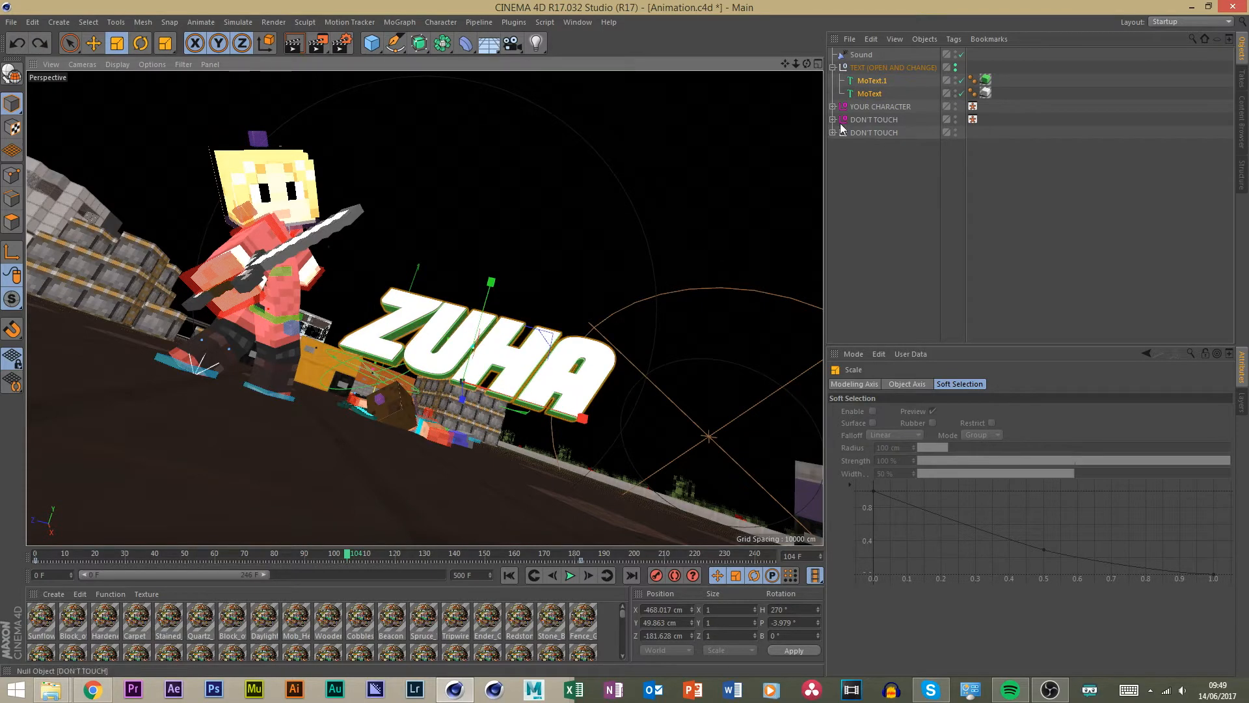
Enter PIKACHUWBACCA in both MoText objects and scale the text down to a height of about 24 cm.
{"action": "left_click", "coordinate": [876, 92]}
{"action": "left_click", "coordinate": [879, 81], "text": "shift"}
{"action": "left_click", "coordinate": [901, 466]}
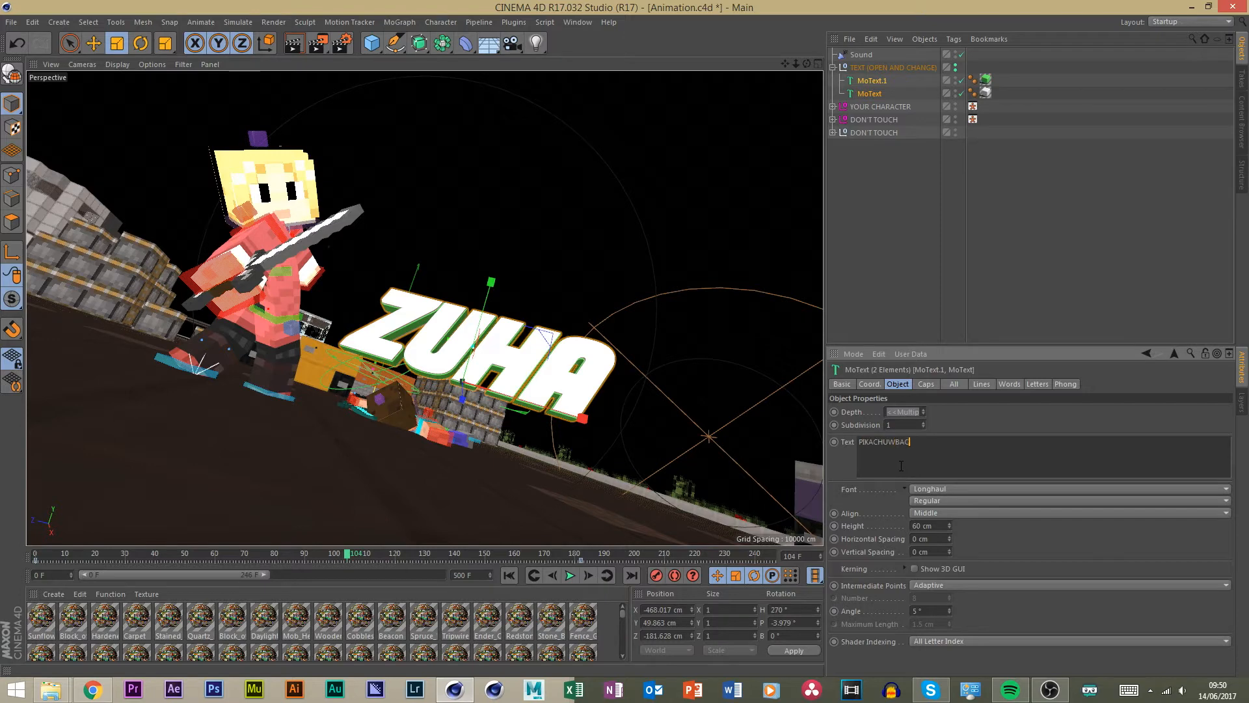
{"action": "left_click", "coordinate": [90, 43]}
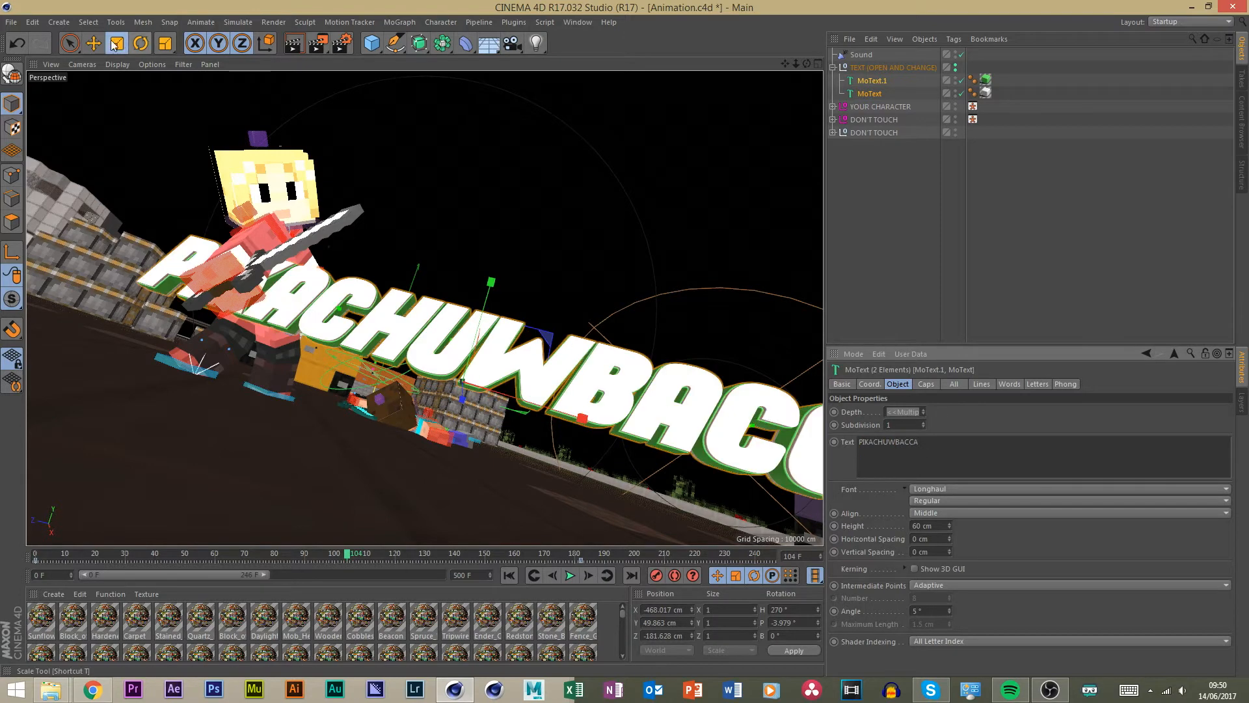
{"action": "left_click", "coordinate": [117, 44]}
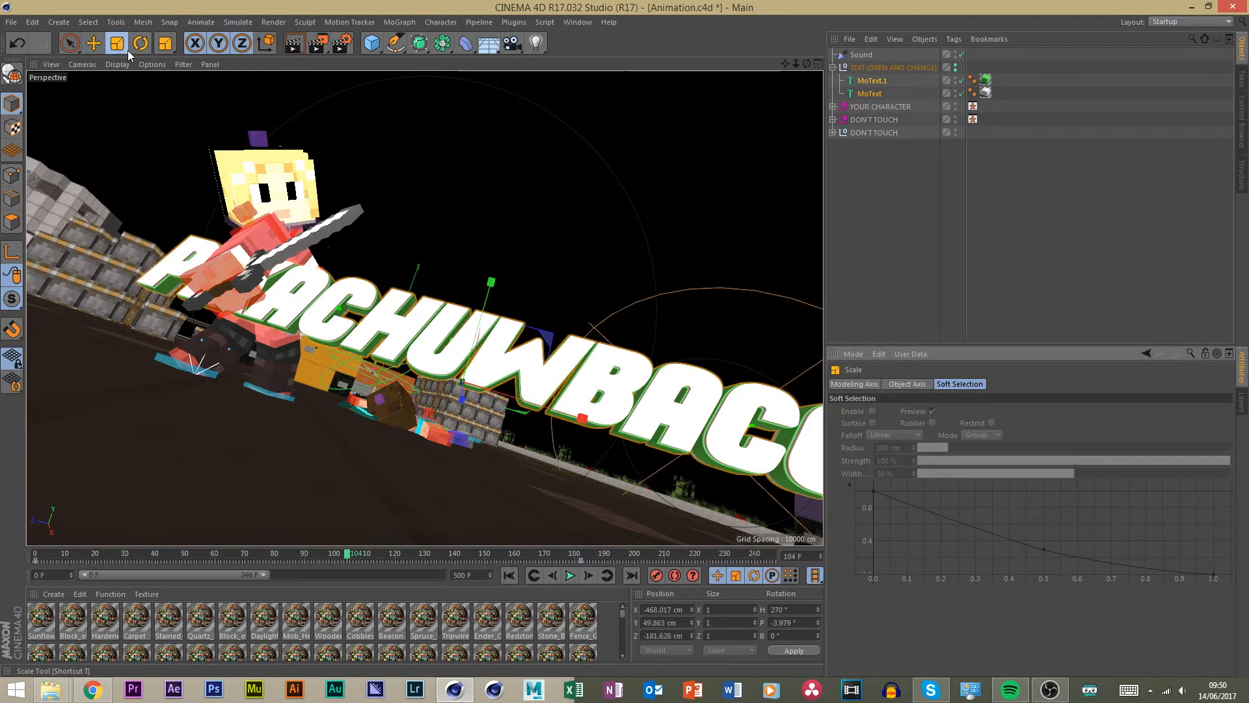
{"action": "left_click_drag", "start_coordinate": [735, 282], "coordinate": [497, 400]}
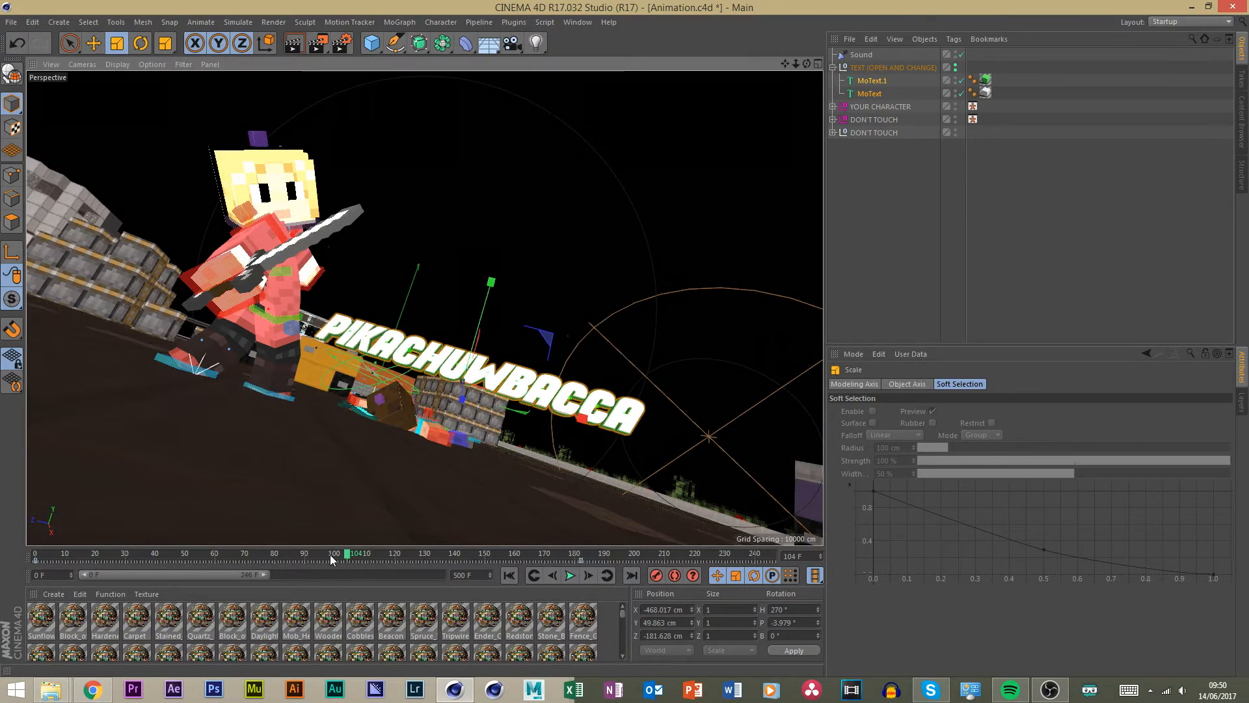
Play the animation to check the scaled PIKACHUWBACCA text and stop at frame 127.
{"action": "left_click_drag", "start_coordinate": [346, 553], "coordinate": [220, 553]}
{"action": "left_click", "coordinate": [577, 577]}
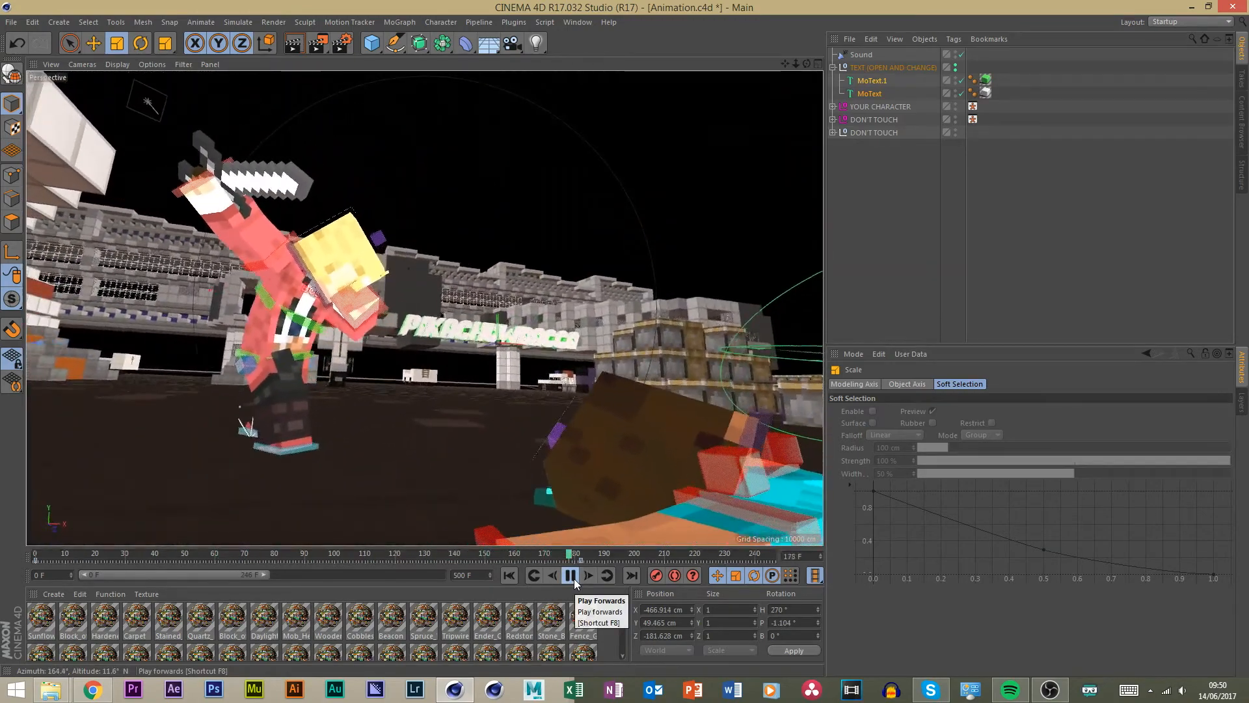
{"action": "left_click", "coordinate": [257, 556]}
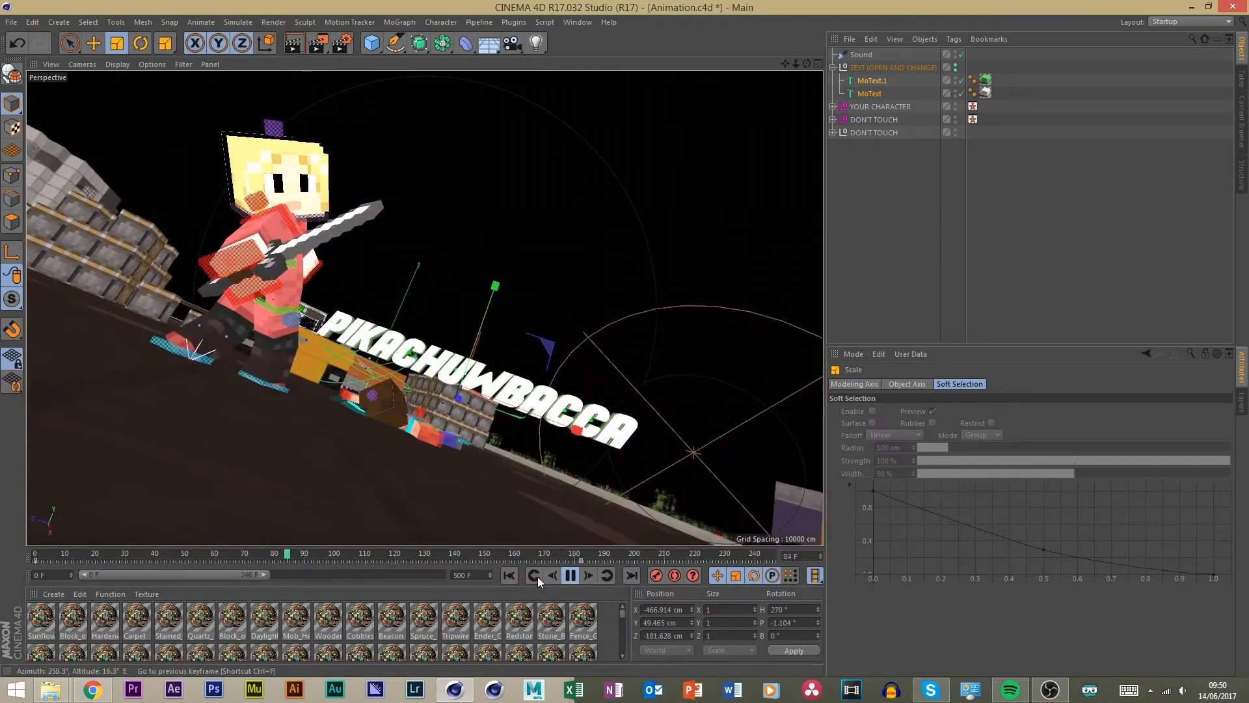
{"action": "left_click", "coordinate": [570, 576]}
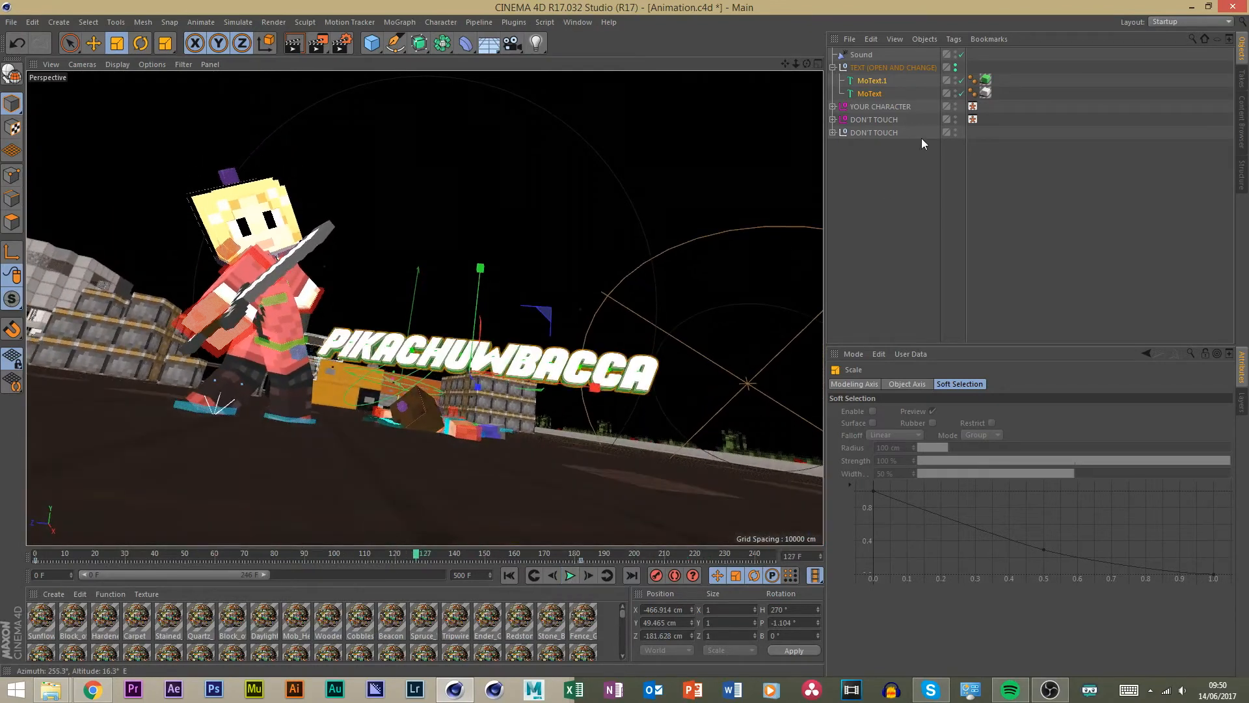
Replace the scaled-down text in both MoText objects with ZUHA.
{"action": "left_click", "coordinate": [878, 93]}
{"action": "left_click", "coordinate": [915, 456]}
{"action": "key", "text": "ctrl+a"}
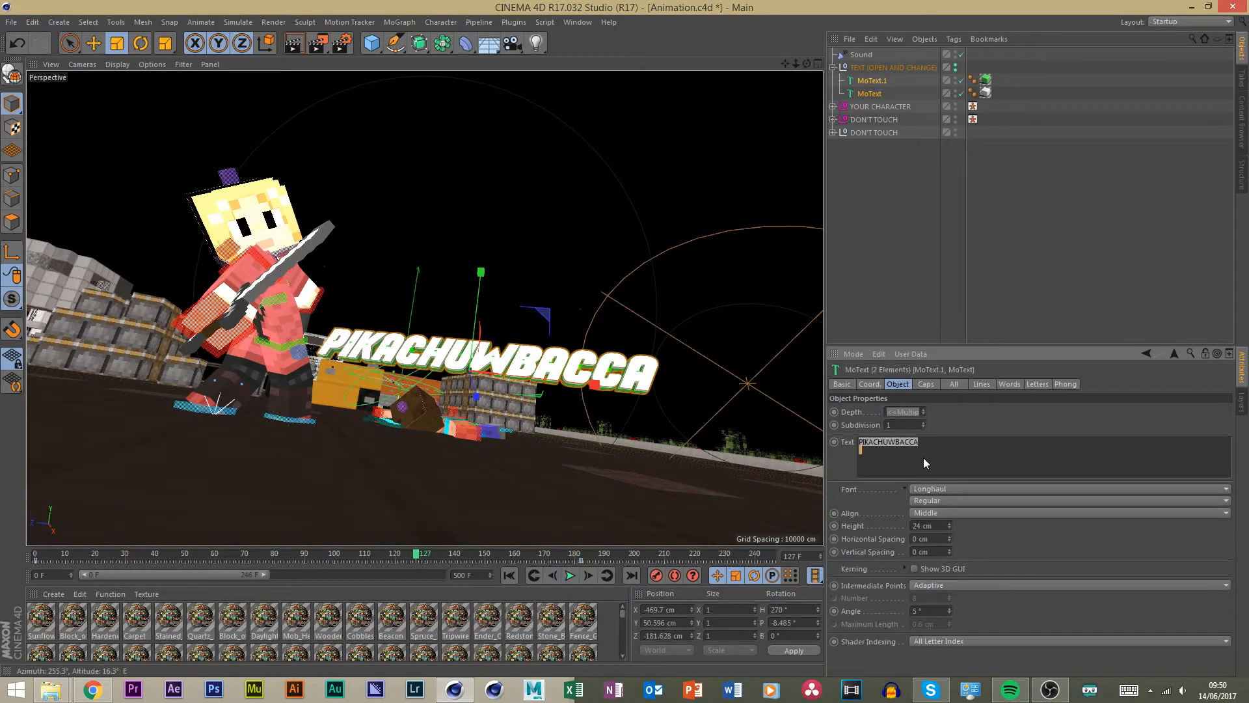
{"action": "type", "text": "UH"}
{"action": "type", "text": "HA"}
{"action": "key", "text": "Return"}
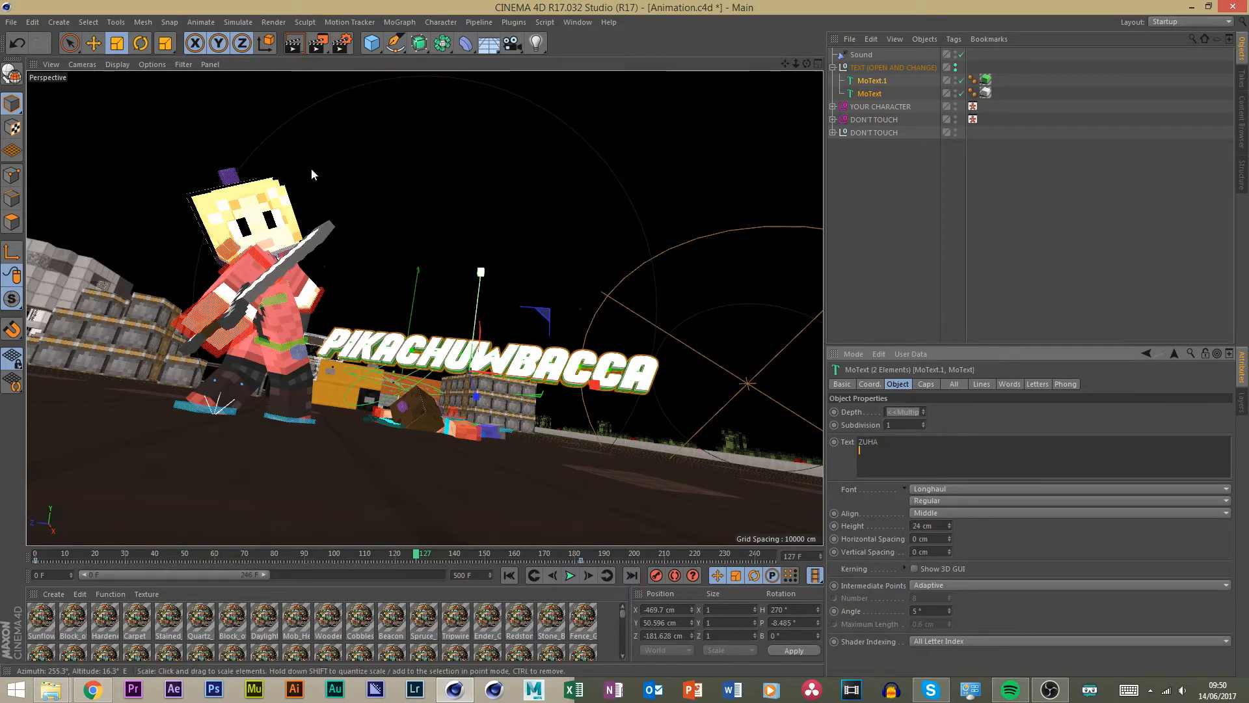
Undo the text replacement and the scaling, and set the full-size text to ZUHA.
{"action": "left_click", "coordinate": [20, 45]}
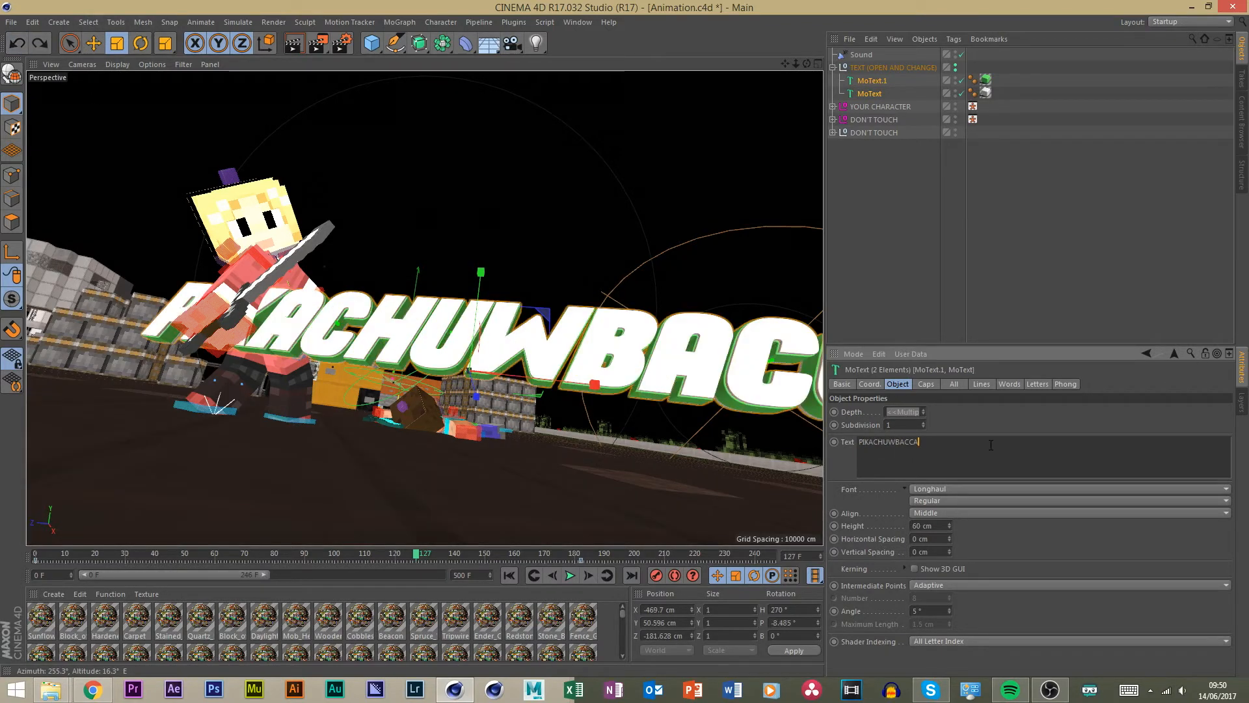
{"action": "key", "text": "ctrl+a"}
{"action": "type", "text": "ZU"}
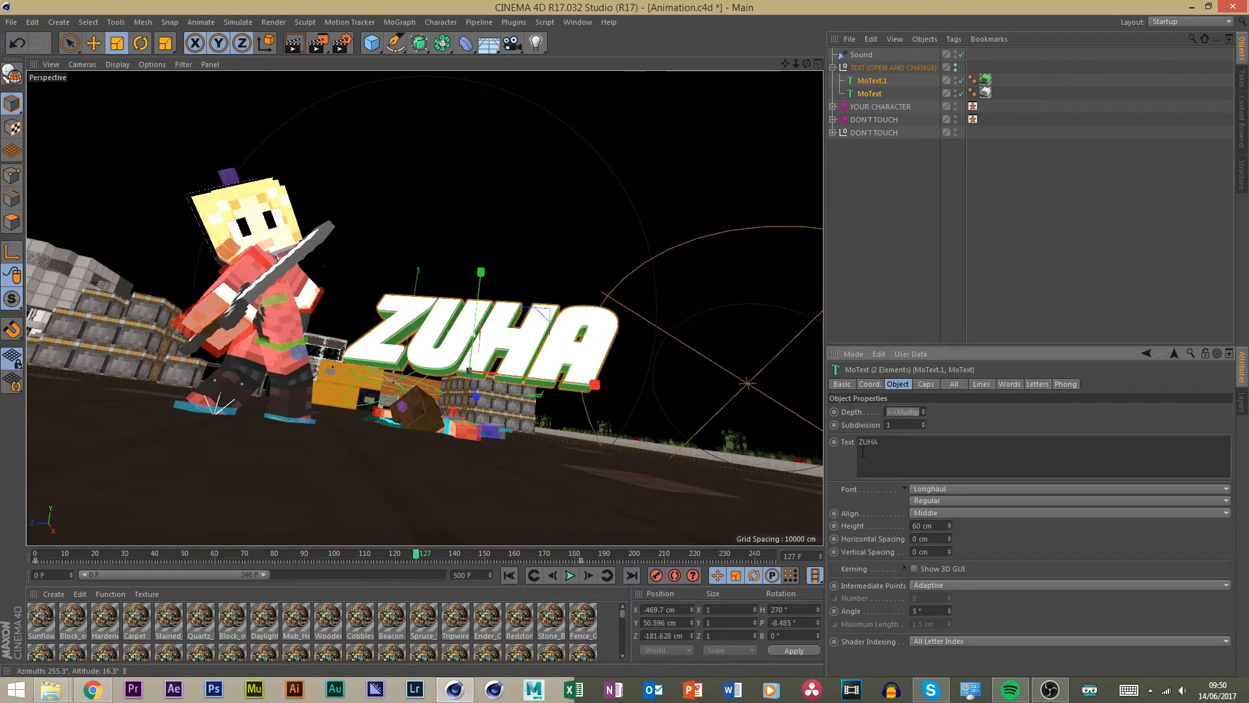
Play the animation to its end, return to frame 0, replay it with nothing selected and stop at frame 79.
{"action": "left_click", "coordinate": [386, 555]}
{"action": "left_click", "coordinate": [571, 580]}
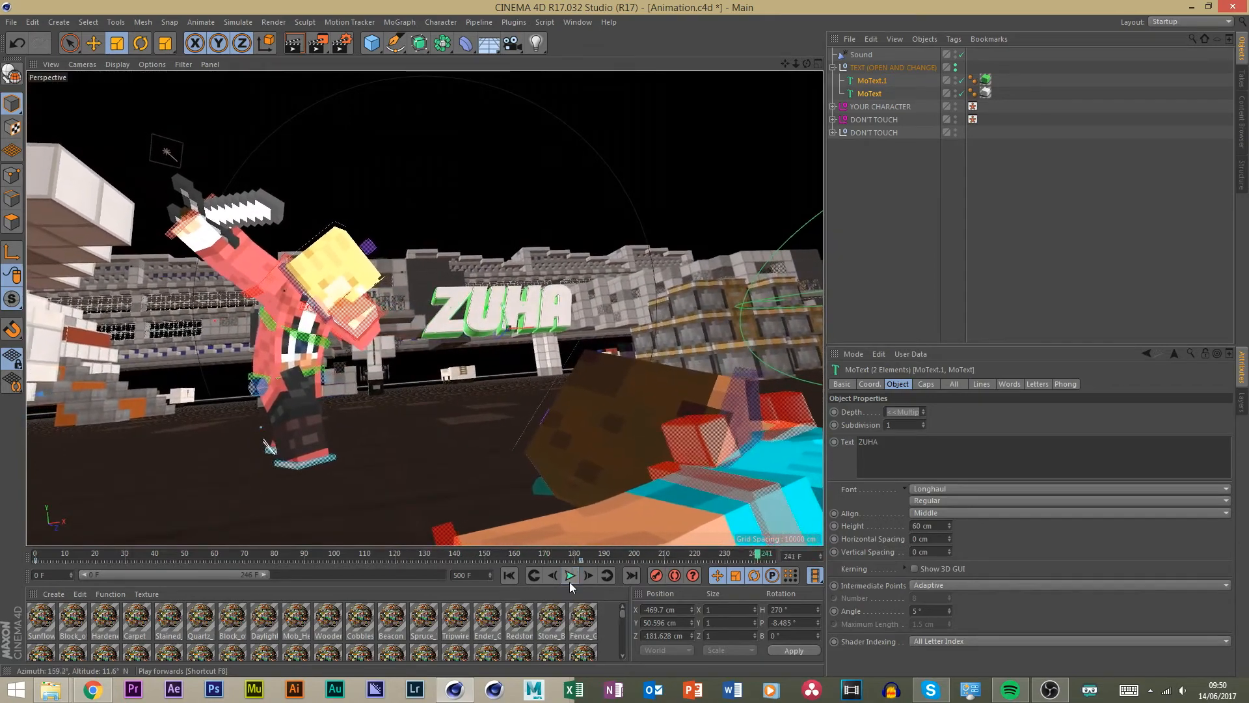
{"action": "left_click", "coordinate": [39, 555]}
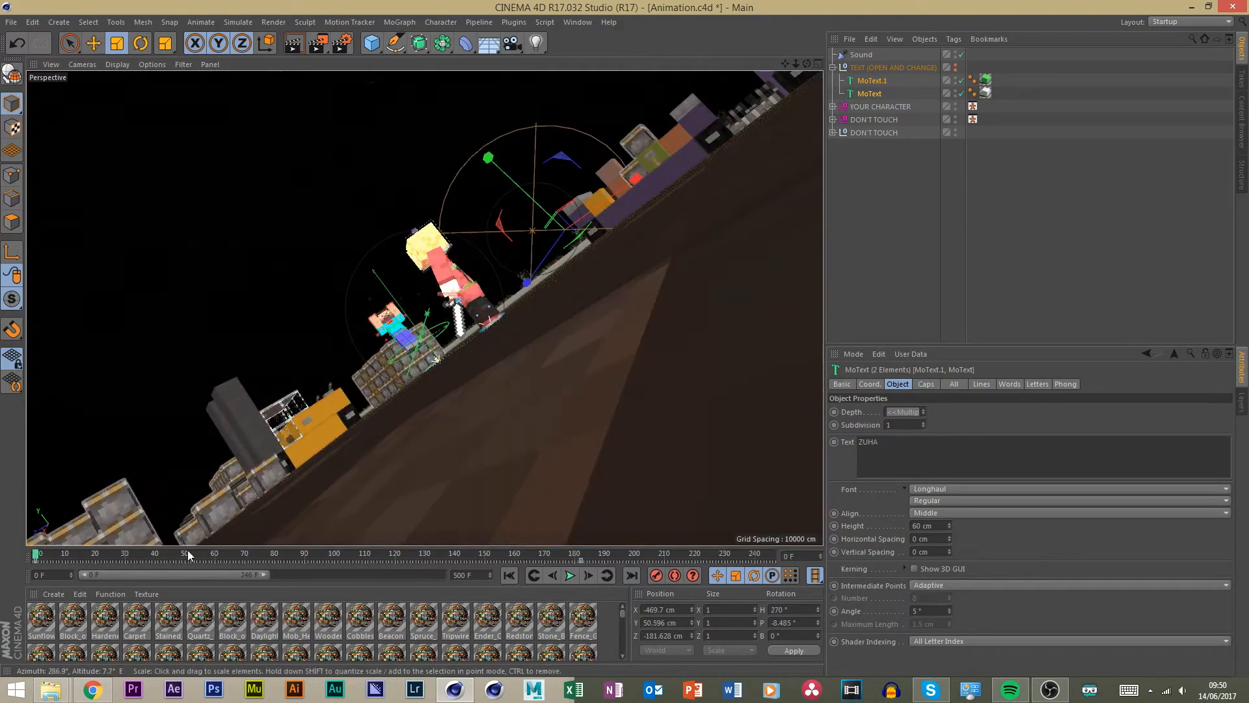
{"action": "left_click", "coordinate": [295, 224]}
{"action": "left_click", "coordinate": [570, 575]}
{"action": "left_click", "coordinate": [906, 295]}
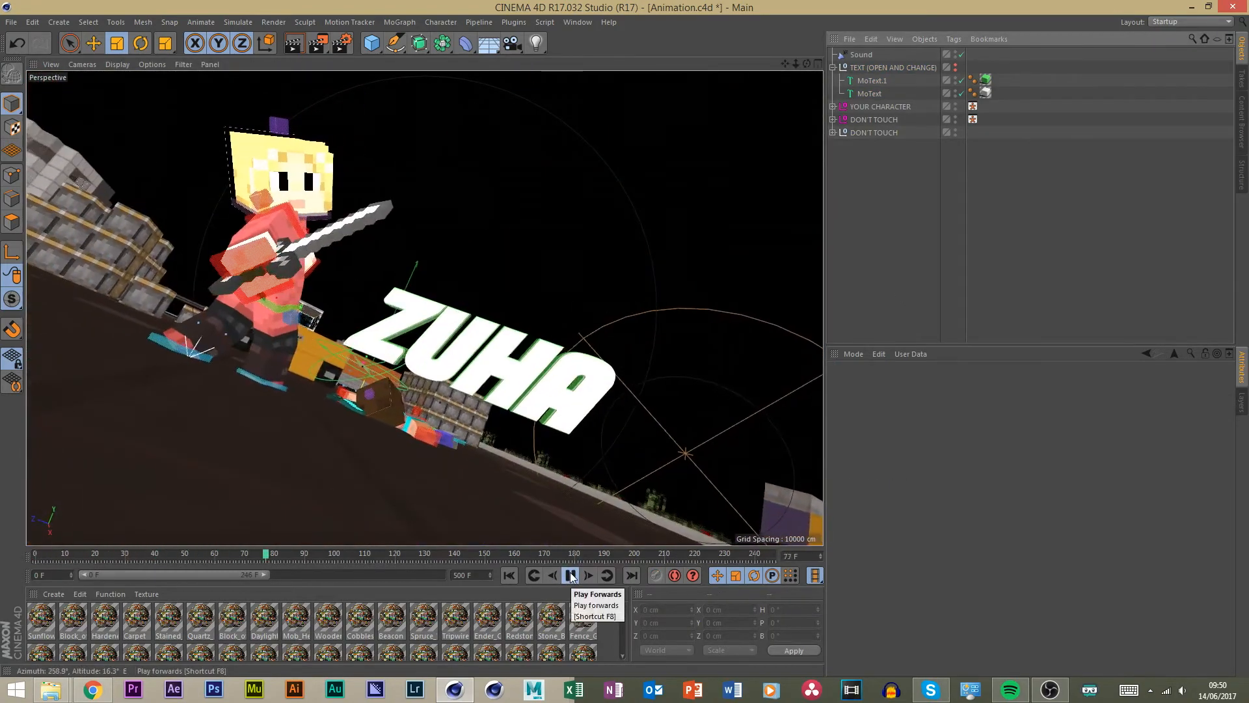
{"action": "left_click", "coordinate": [571, 576]}
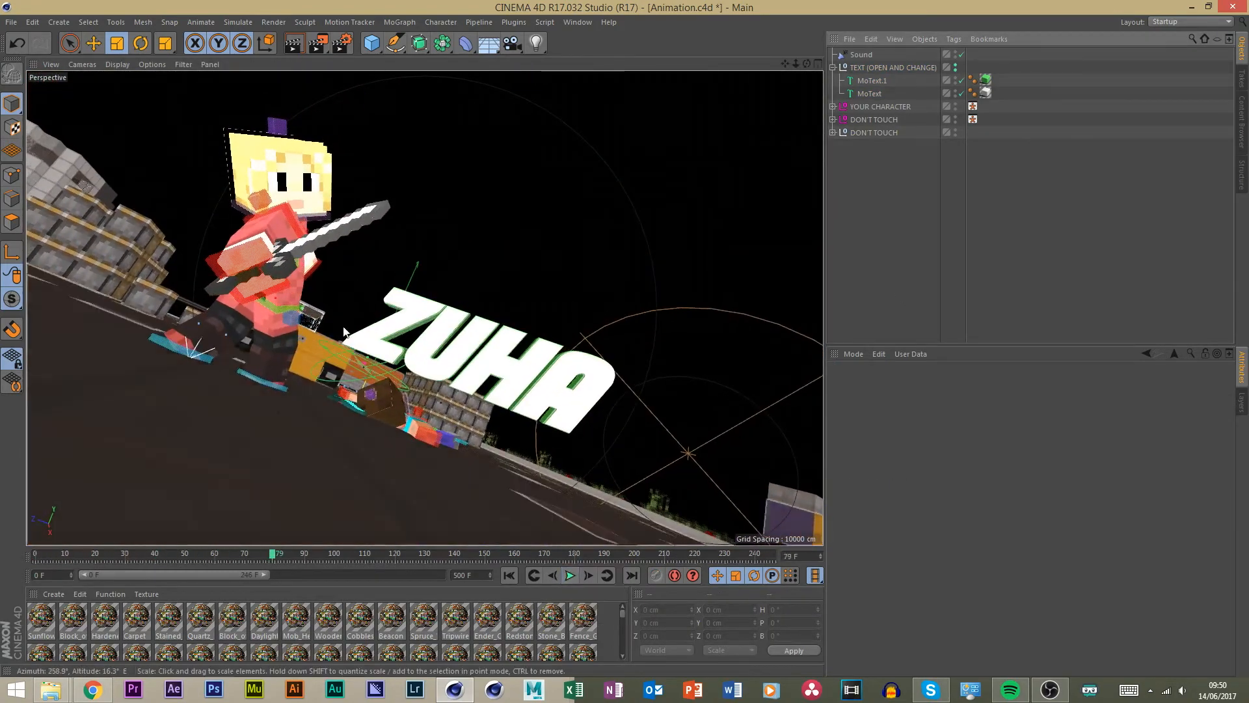
Check the output render settings and try to render the active view at frame 79.
{"action": "left_click", "coordinate": [349, 43]}
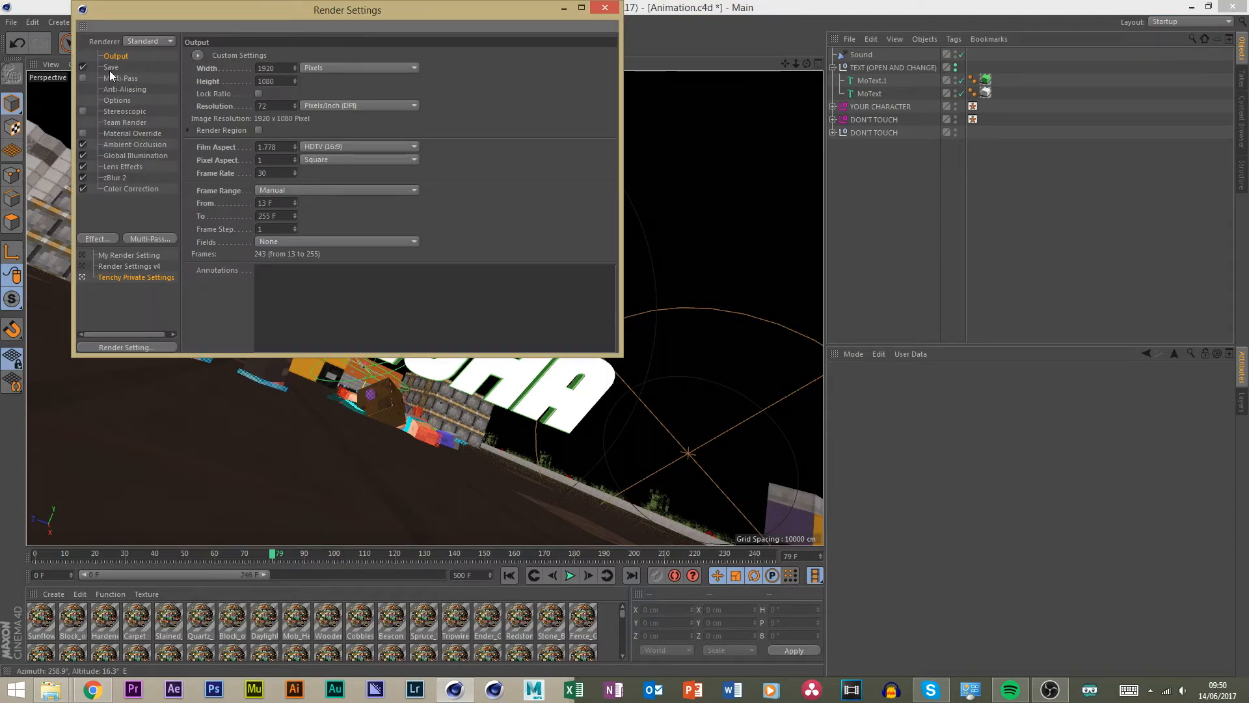
{"action": "left_click", "coordinate": [610, 9]}
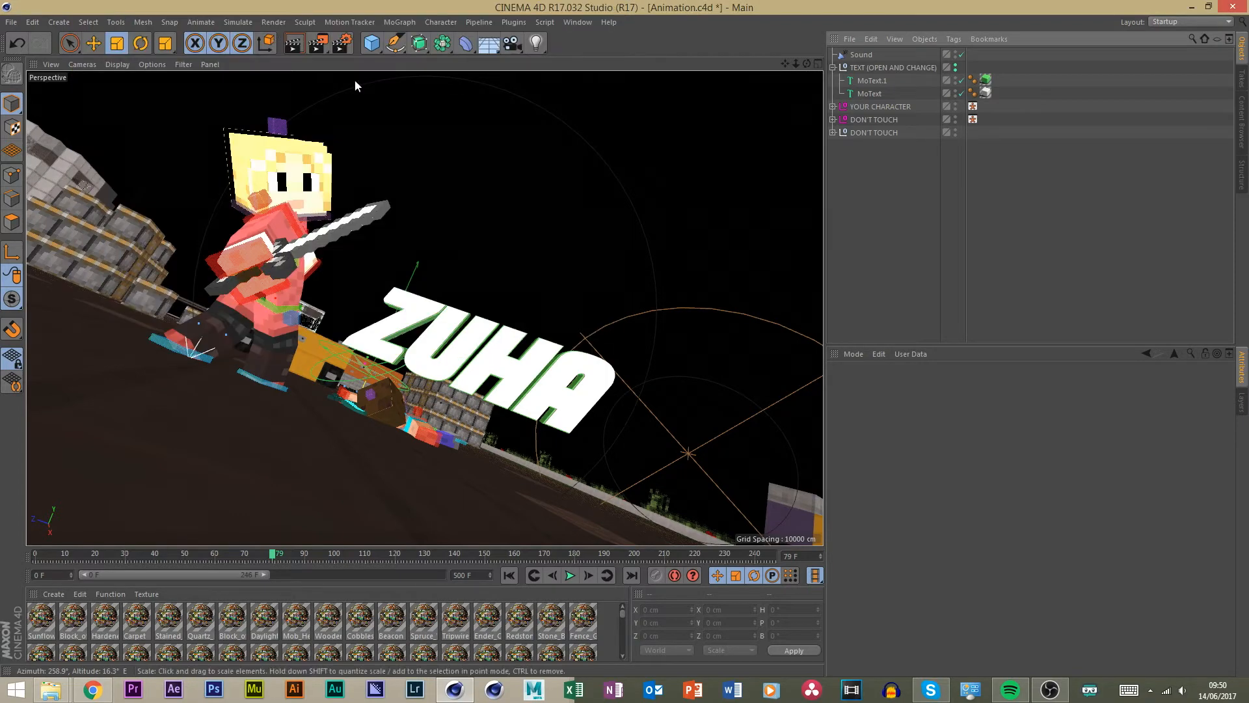
{"action": "left_click", "coordinate": [297, 45]}
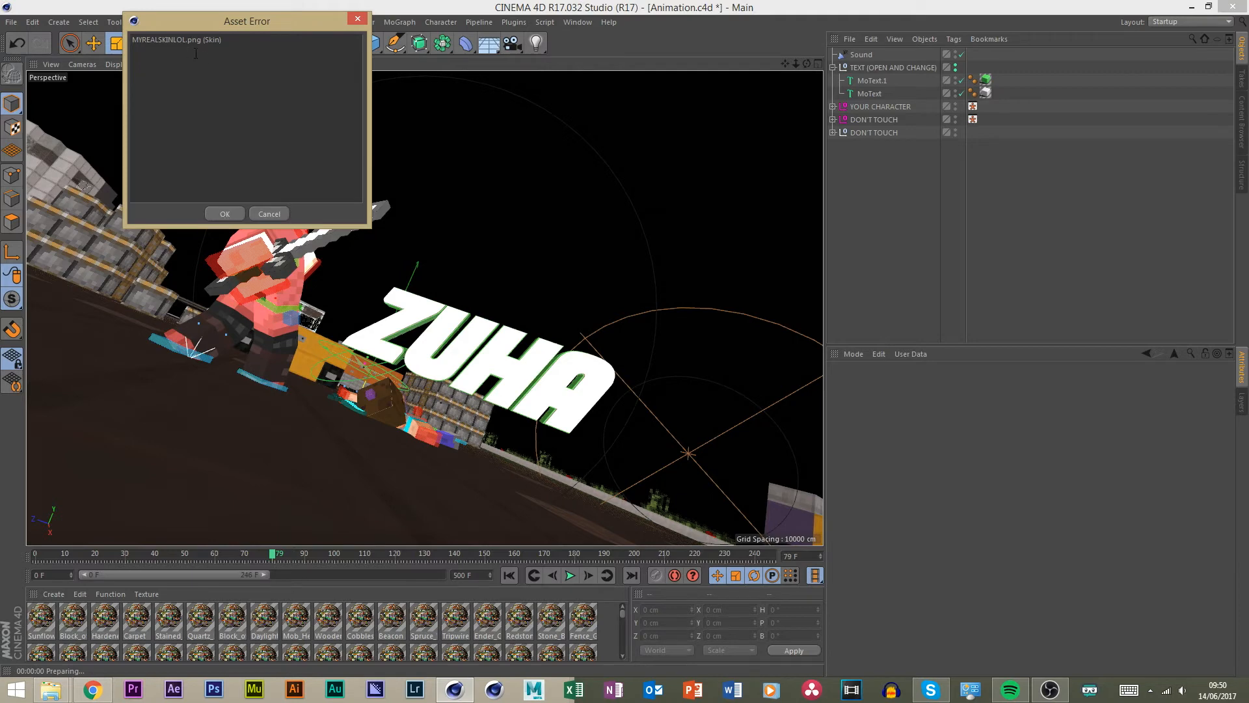
{"action": "left_click_drag", "start_coordinate": [131, 39], "coordinate": [217, 32]}
{"action": "left_click", "coordinate": [269, 214]}
Replace the missing skin file of the first DON'T TOUCH character with unnamed.png, copying the image to the project location.
{"action": "left_click", "coordinate": [366, 400]}
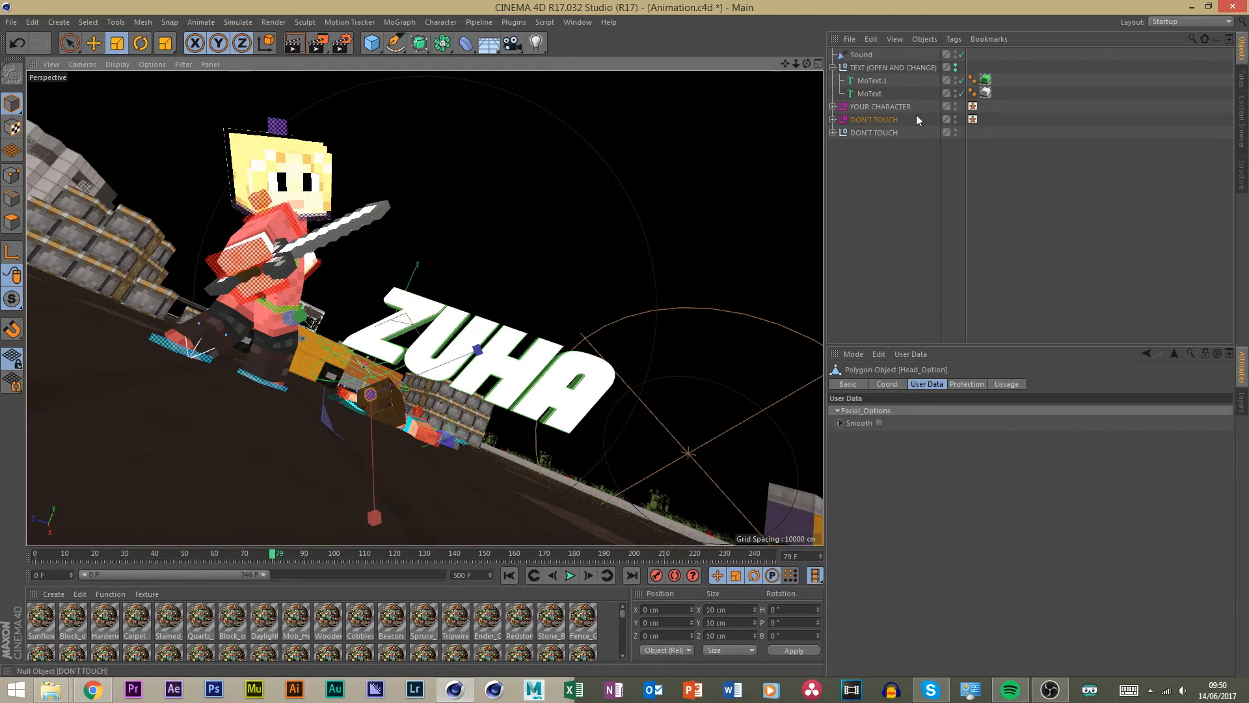
{"action": "left_click", "coordinate": [880, 120]}
{"action": "left_click", "coordinate": [1216, 501]}
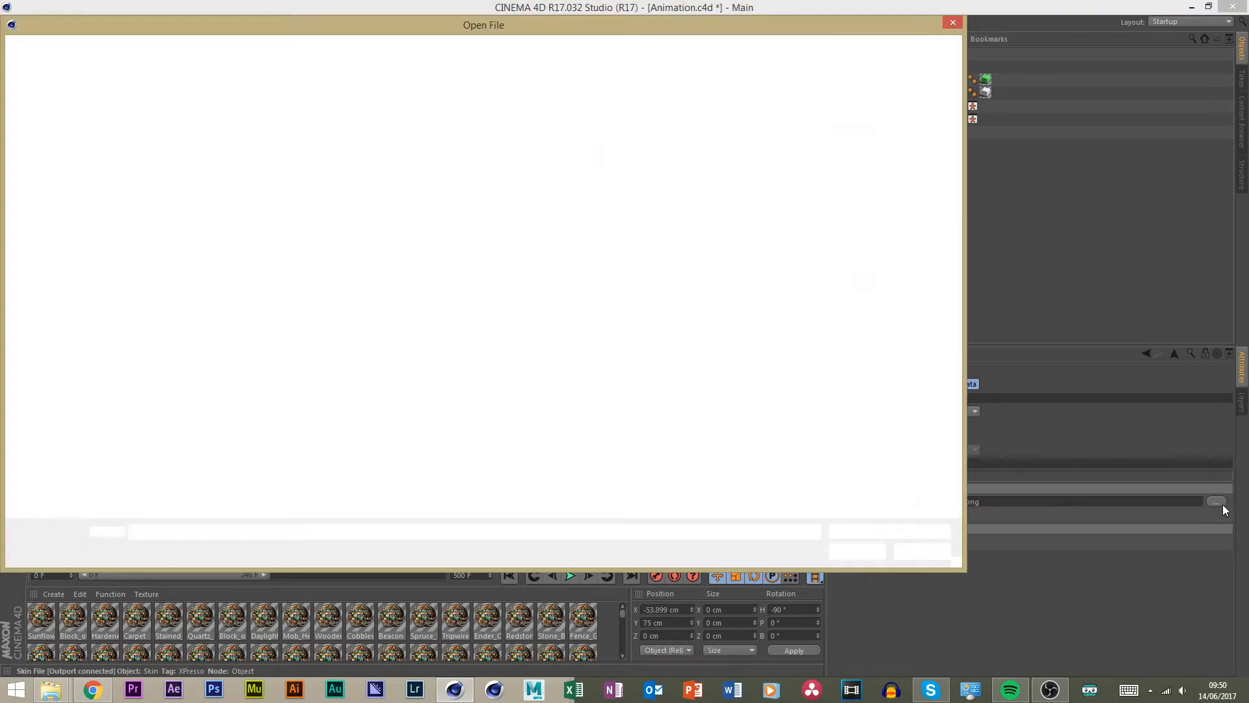
{"action": "left_click", "coordinate": [592, 343]}
{"action": "scroll", "coordinate": [592, 343], "scroll_direction": "down", "scroll_amount": 15}
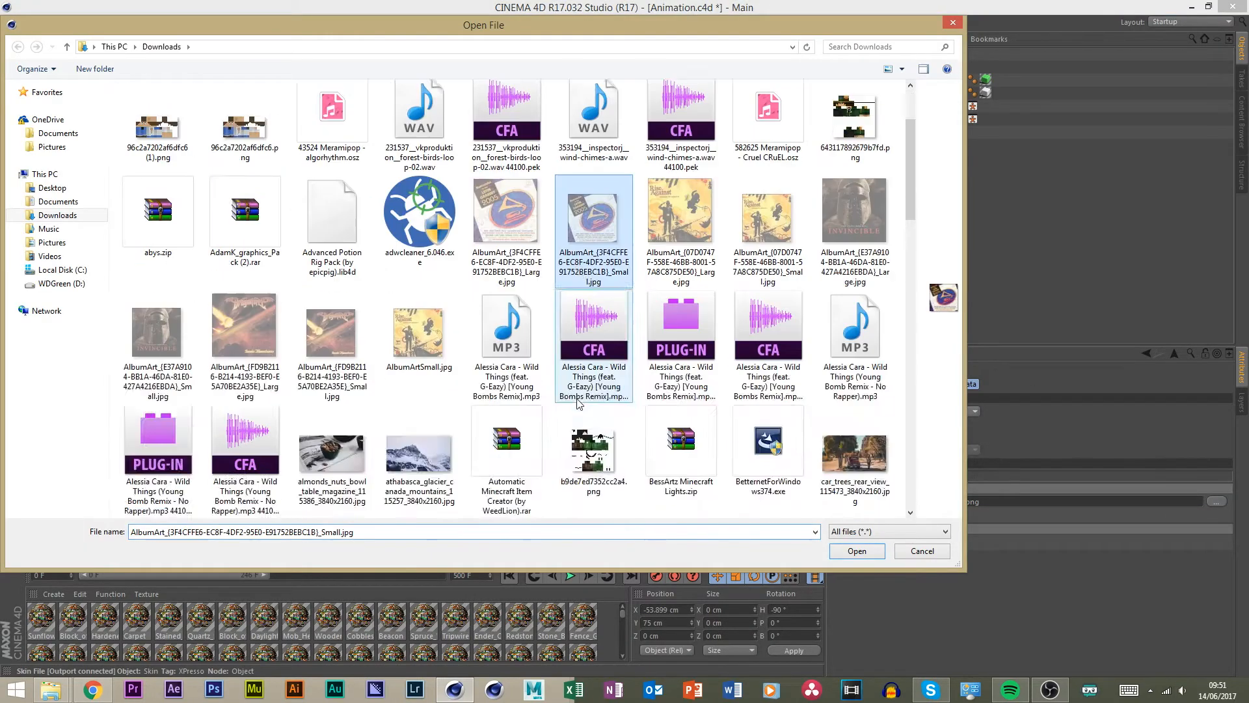
{"action": "left_click", "coordinate": [664, 349]}
{"action": "double_click", "coordinate": [664, 349]}
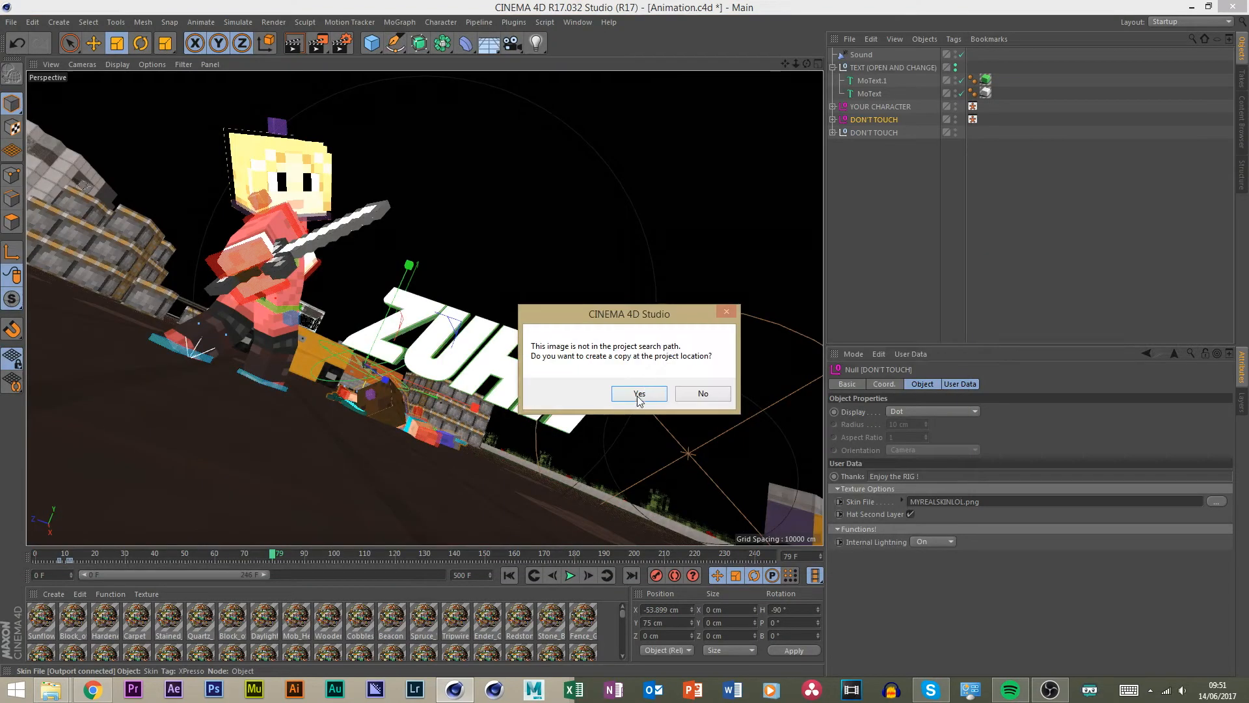
{"action": "left_click", "coordinate": [639, 394]}
Play the animation to frame 100 for a test render, and replay it from frame 0 up to frame 194.
{"action": "left_click", "coordinate": [569, 575]}
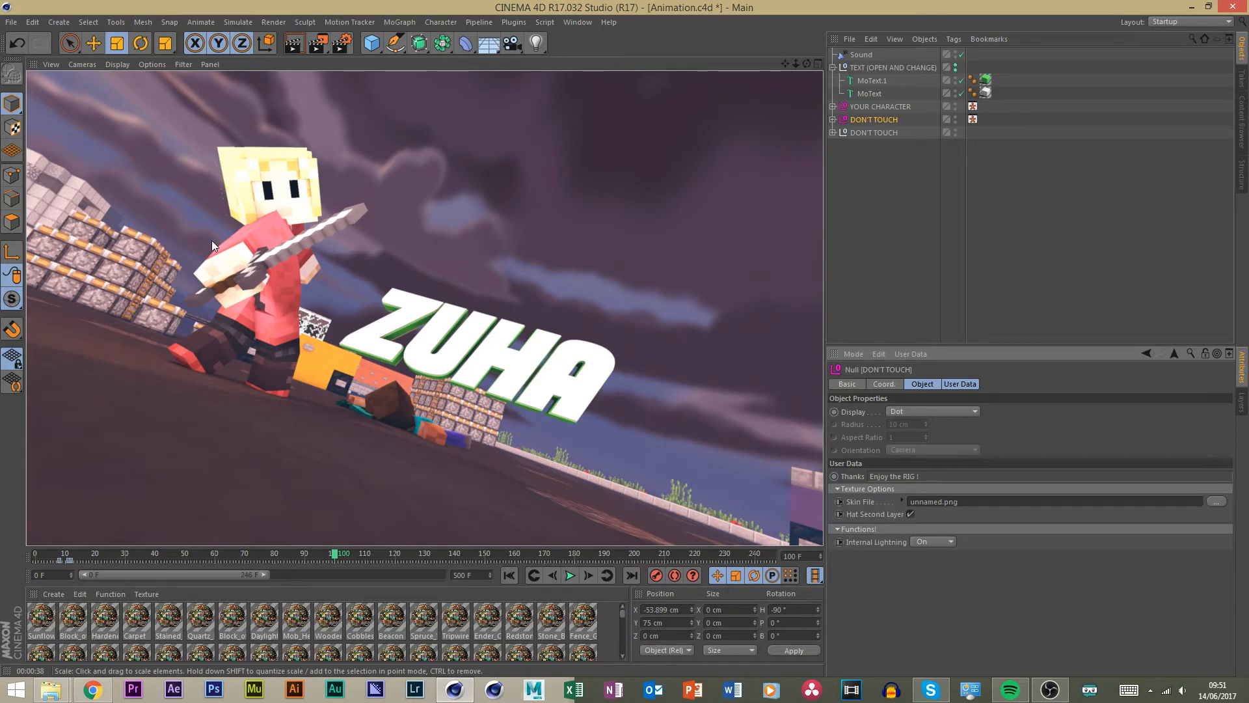
{"action": "left_click_drag", "start_coordinate": [298, 555], "coordinate": [29, 529]}
{"action": "left_click", "coordinate": [388, 108]}
{"action": "left_click", "coordinate": [564, 582]}
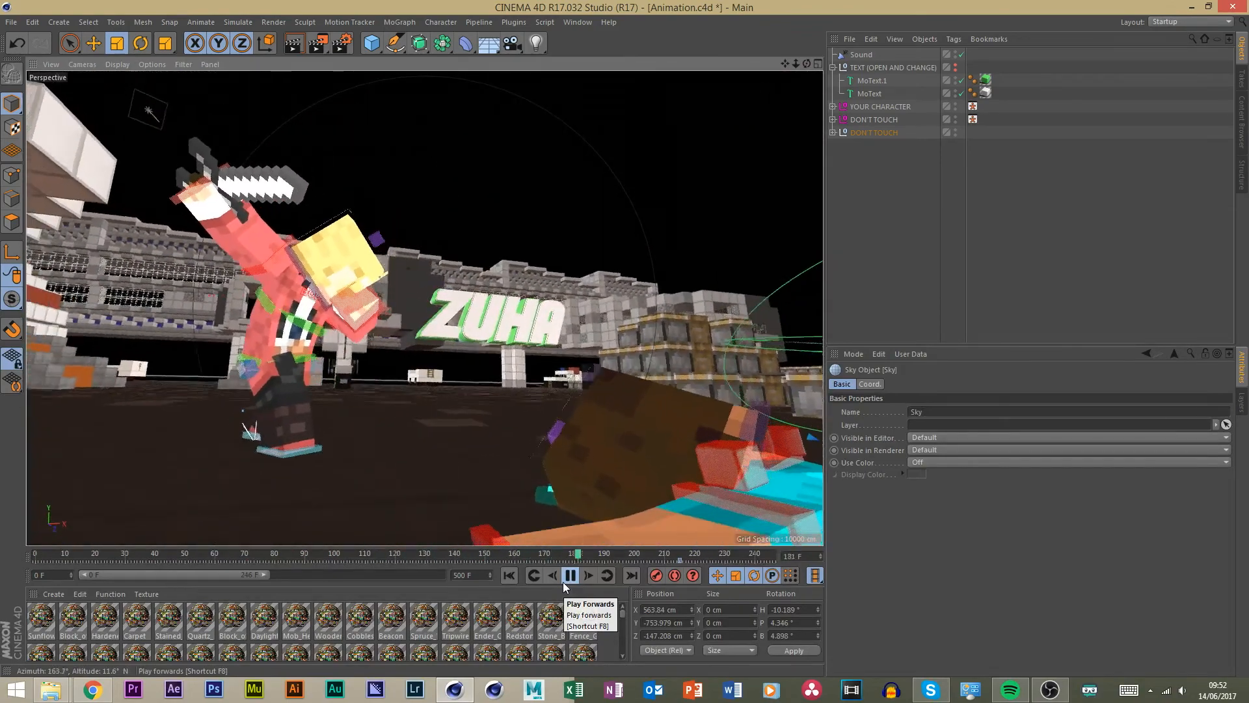
{"action": "left_click", "coordinate": [564, 582]}
Review the Save and Output render settings and play the animation on to frame 230 to find where the render should end.
{"action": "left_click", "coordinate": [340, 44]}
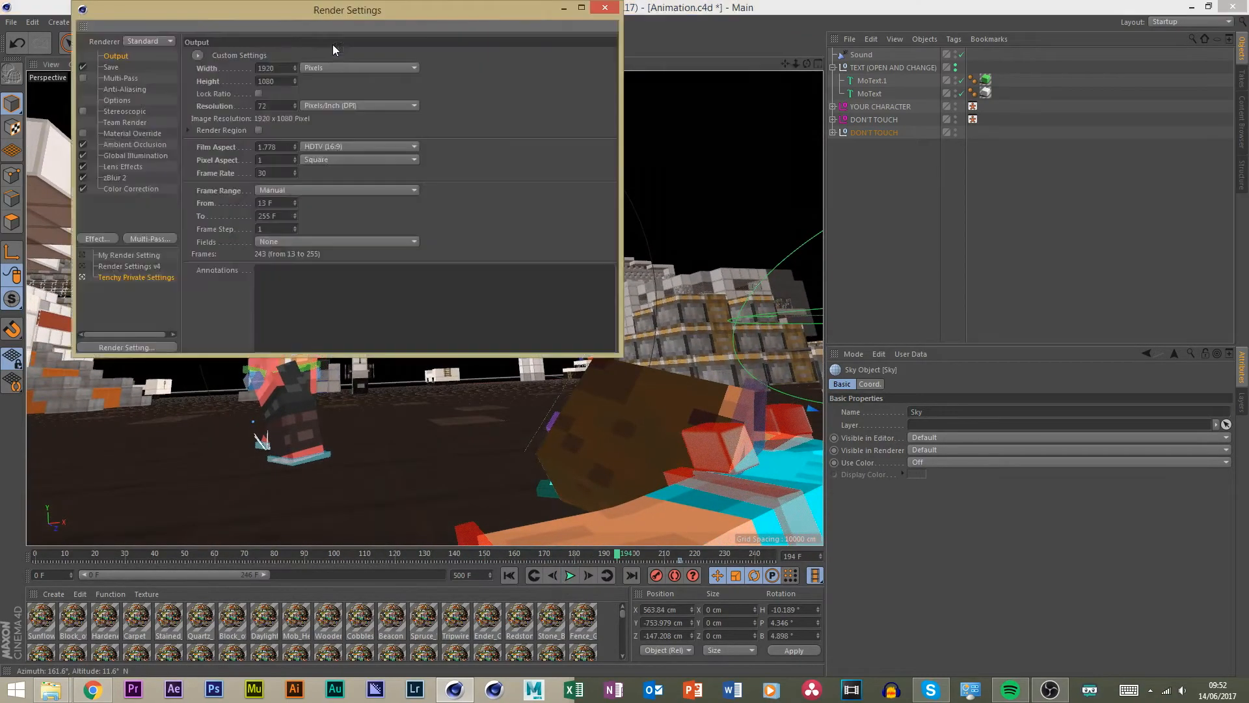
{"action": "left_click", "coordinate": [109, 67]}
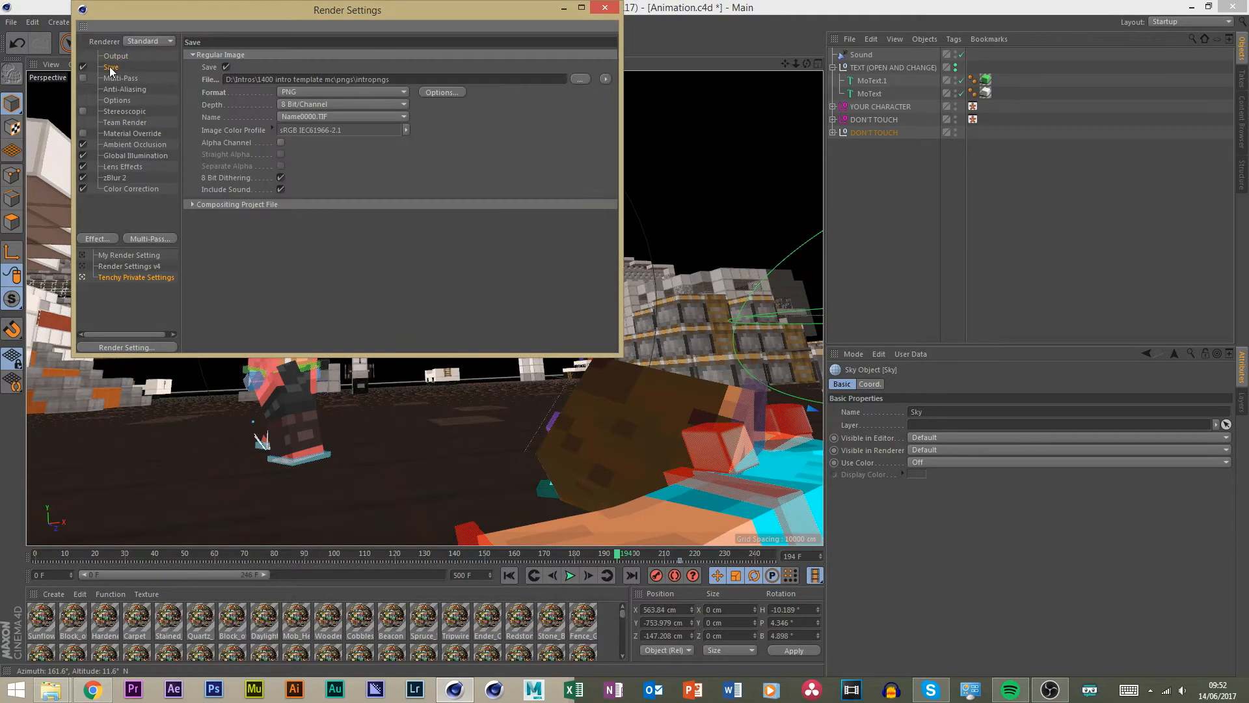
{"action": "left_click", "coordinate": [115, 57]}
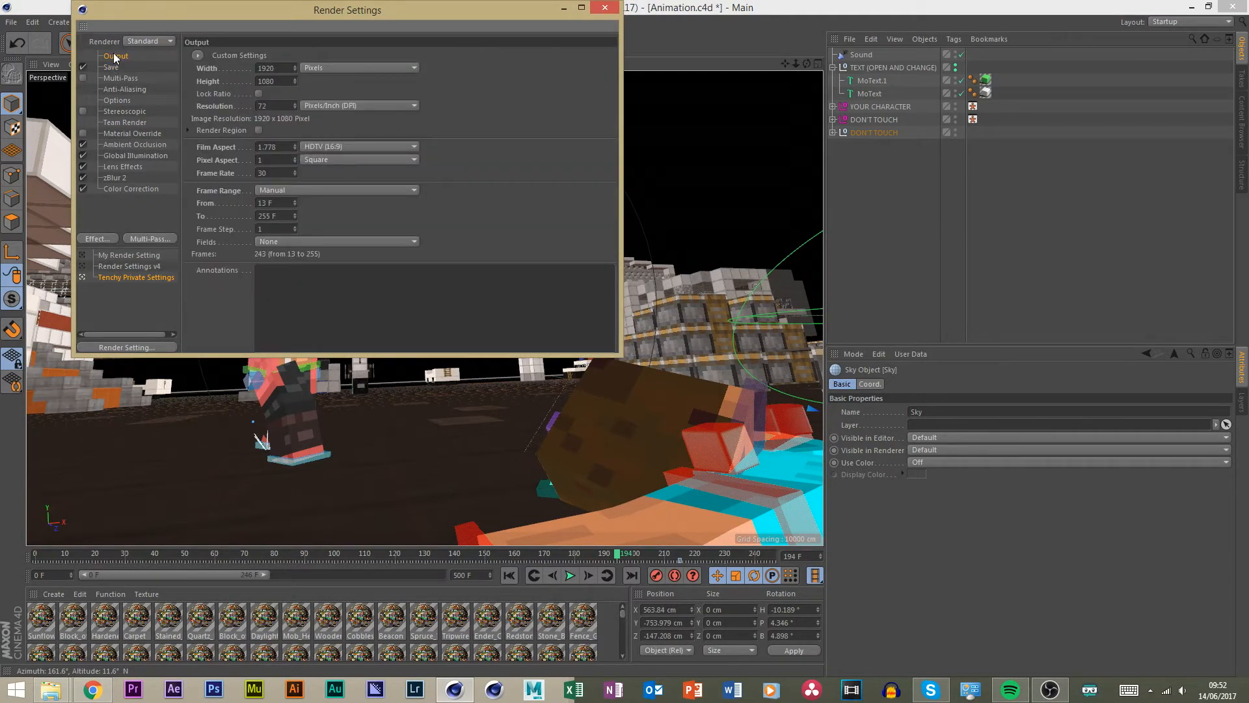
{"action": "left_click", "coordinate": [668, 554]}
{"action": "left_click", "coordinate": [571, 575]}
{"action": "left_click", "coordinate": [571, 575]}
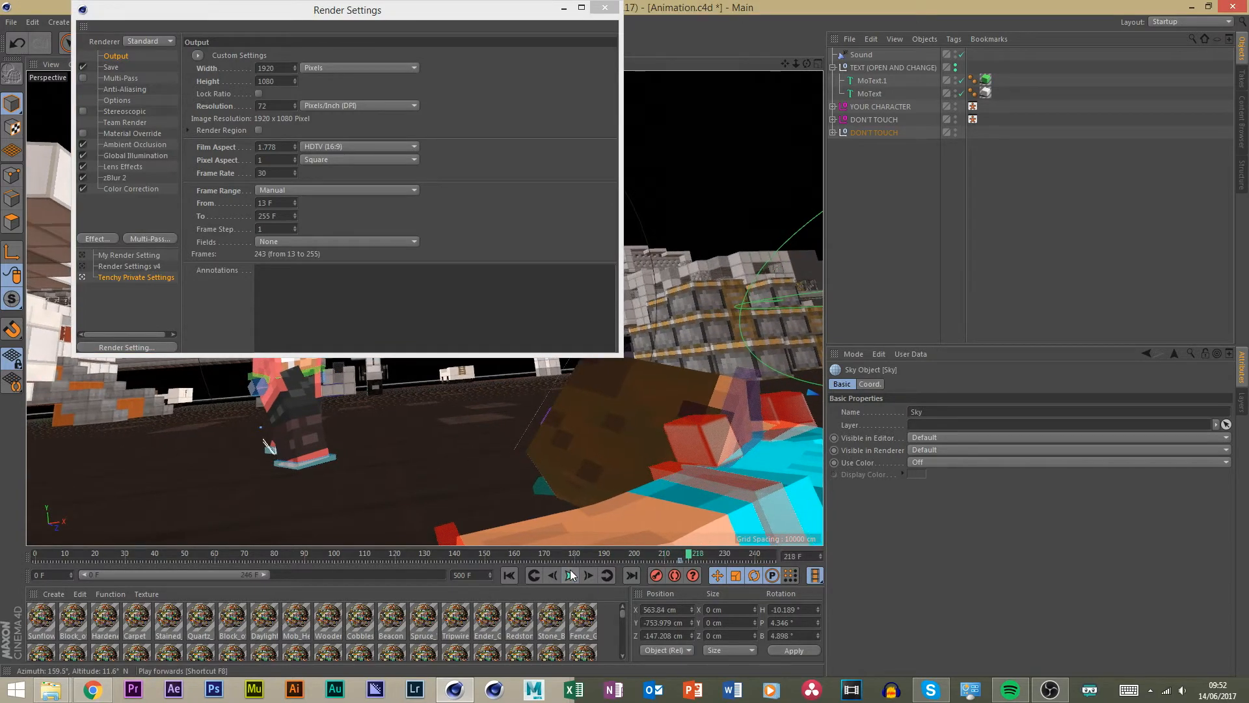
{"action": "left_click", "coordinate": [680, 553]}
{"action": "left_click", "coordinate": [570, 576]}
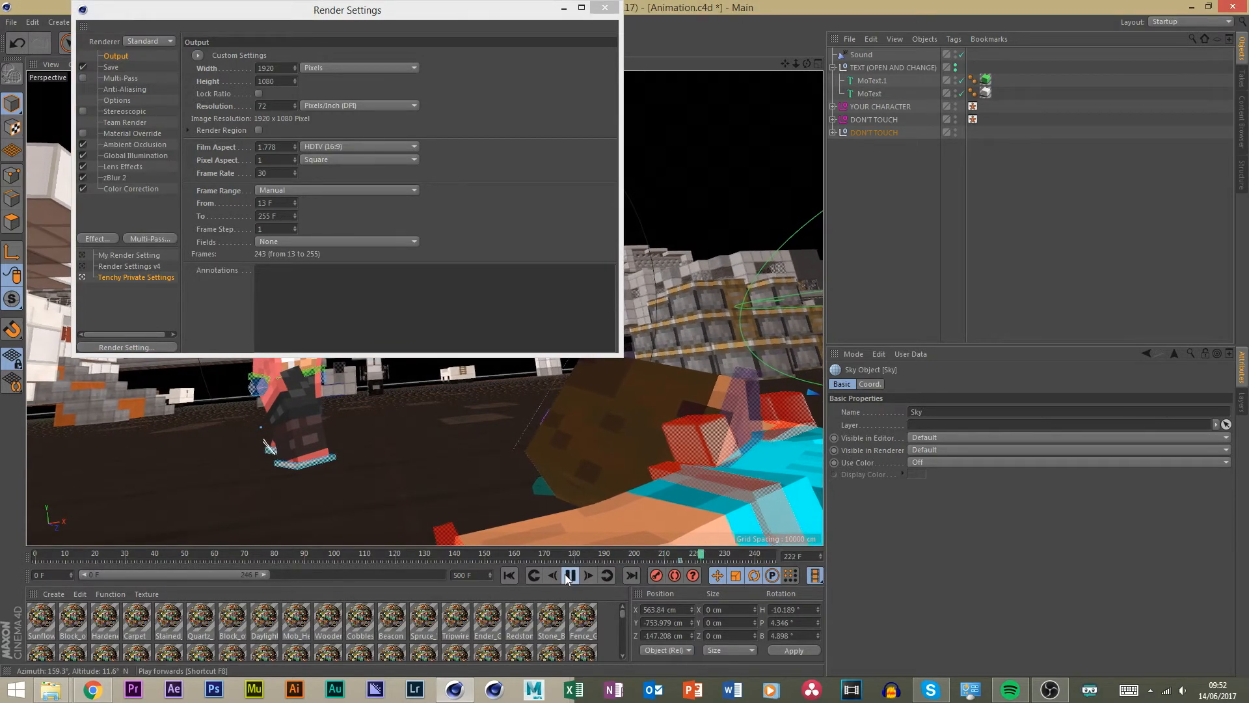
{"action": "left_click", "coordinate": [570, 576]}
Set the end of the manual render frame range to frame 230.
{"action": "double_click", "coordinate": [273, 216]}
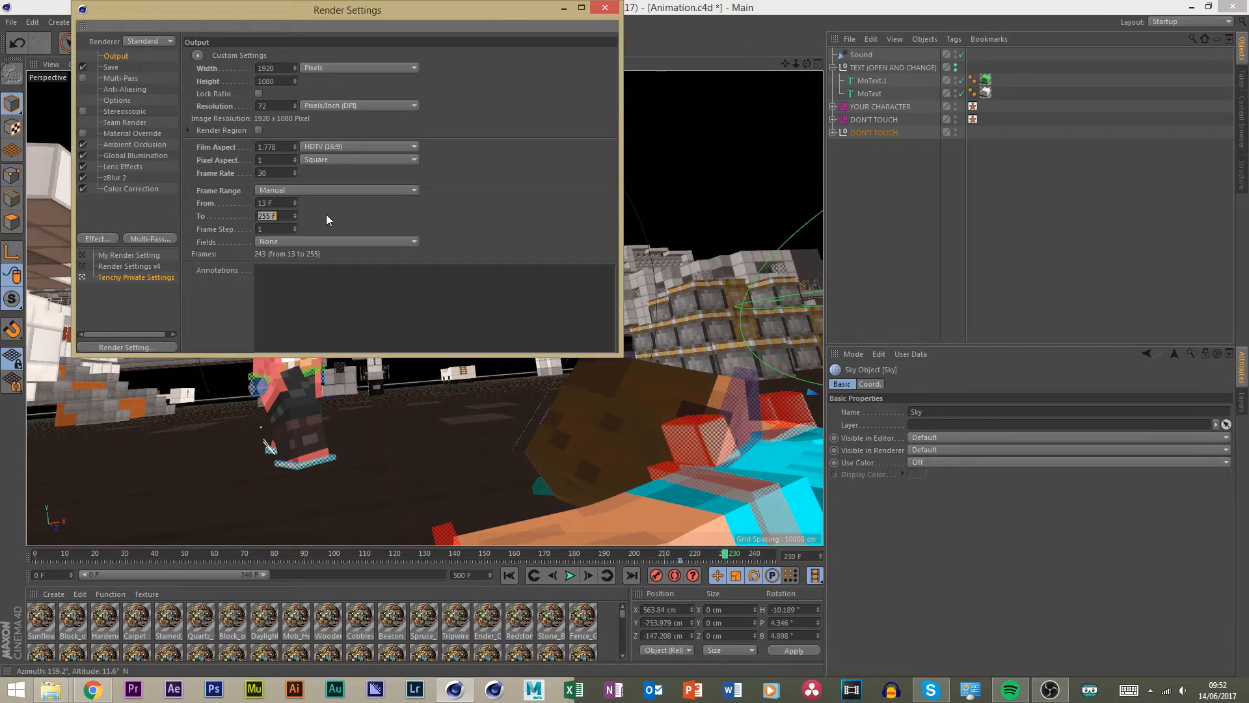
{"action": "type", "text": "230"}
{"action": "double_click", "coordinate": [266, 203]}
{"action": "key", "text": "Return"}
Open the save location of the regular image output and look through the existing intropngs sequence in the pngs folder.
{"action": "left_click", "coordinate": [108, 67]}
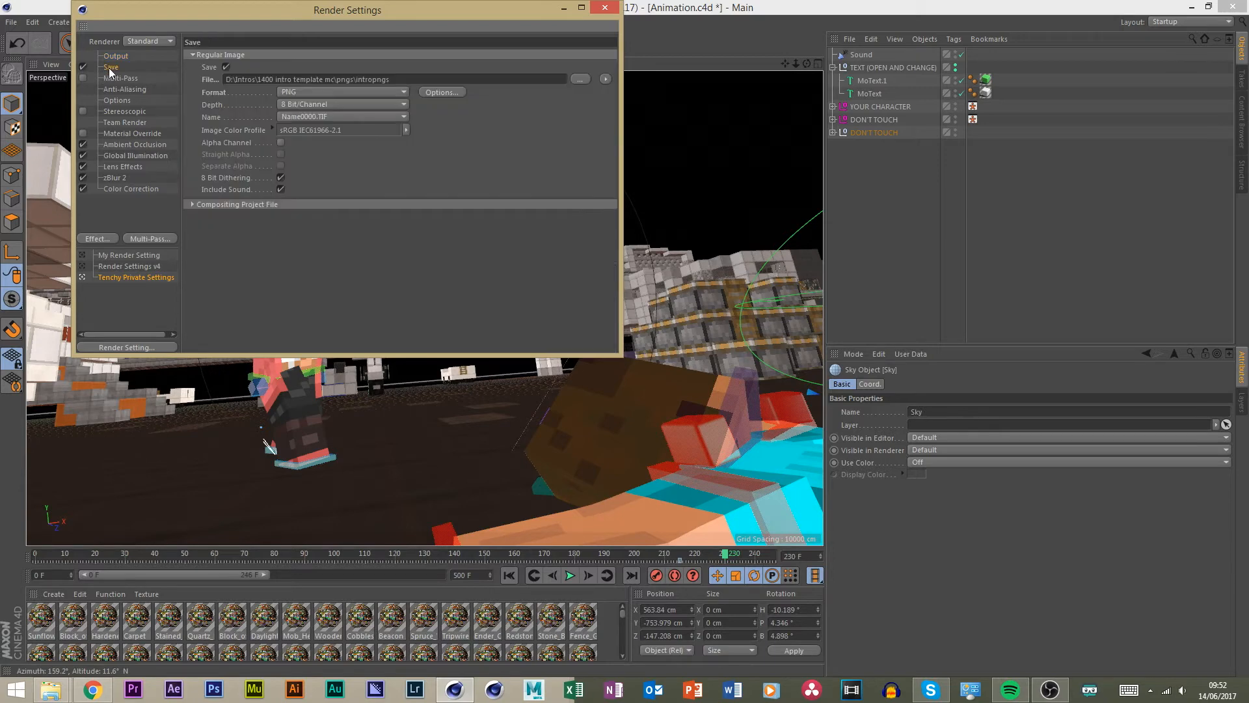
{"action": "left_click", "coordinate": [573, 80]}
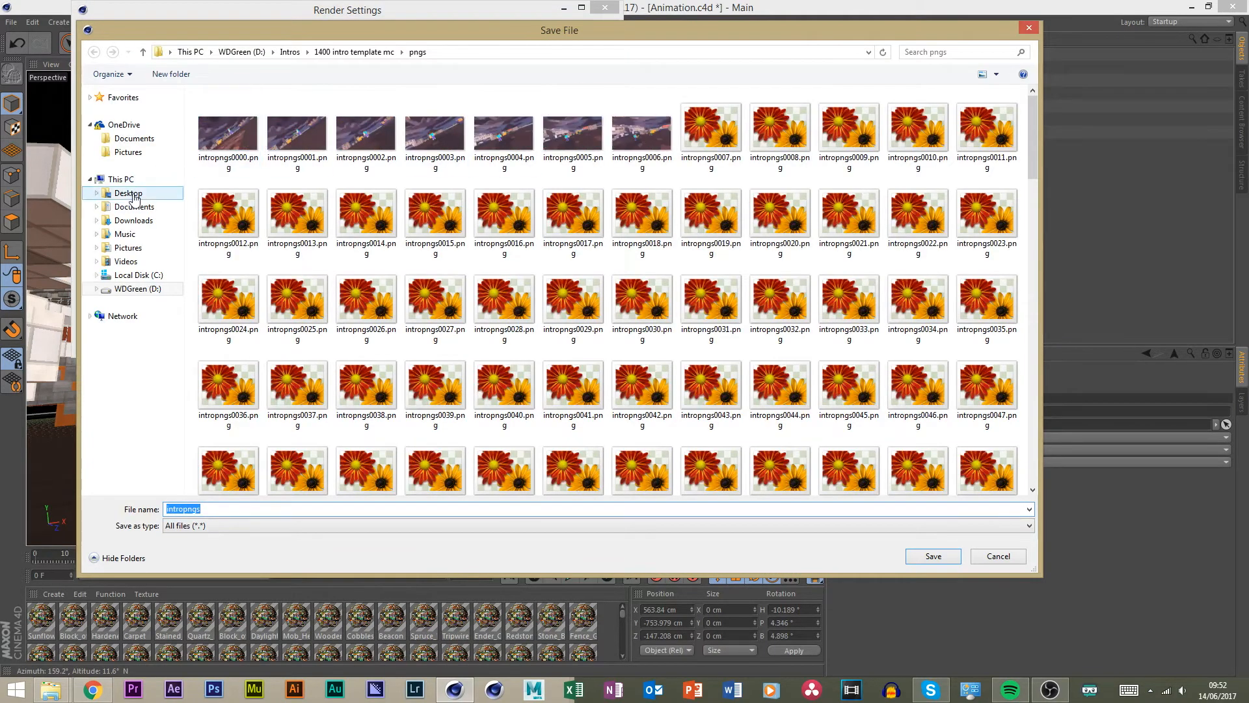
{"action": "left_click", "coordinate": [134, 195]}
{"action": "left_click", "coordinate": [93, 51]}
{"action": "left_click", "coordinate": [384, 217]}
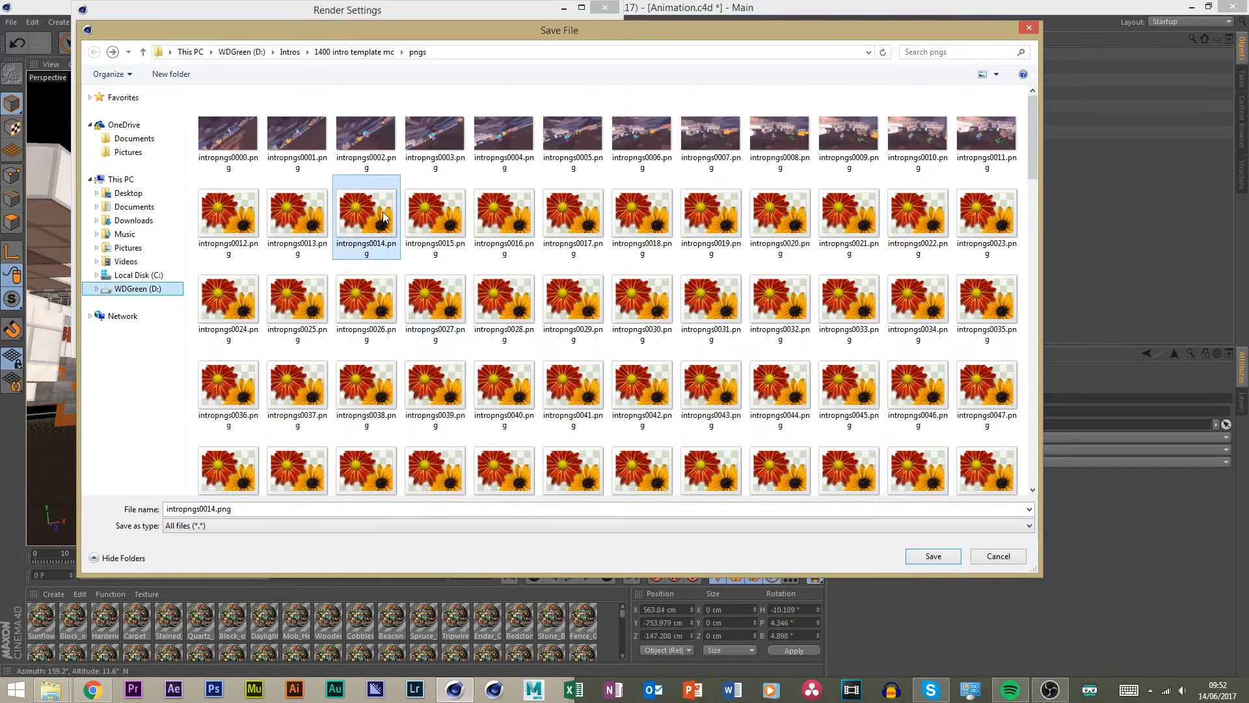
{"action": "scroll", "coordinate": [384, 216], "scroll_direction": "down", "scroll_amount": 15}
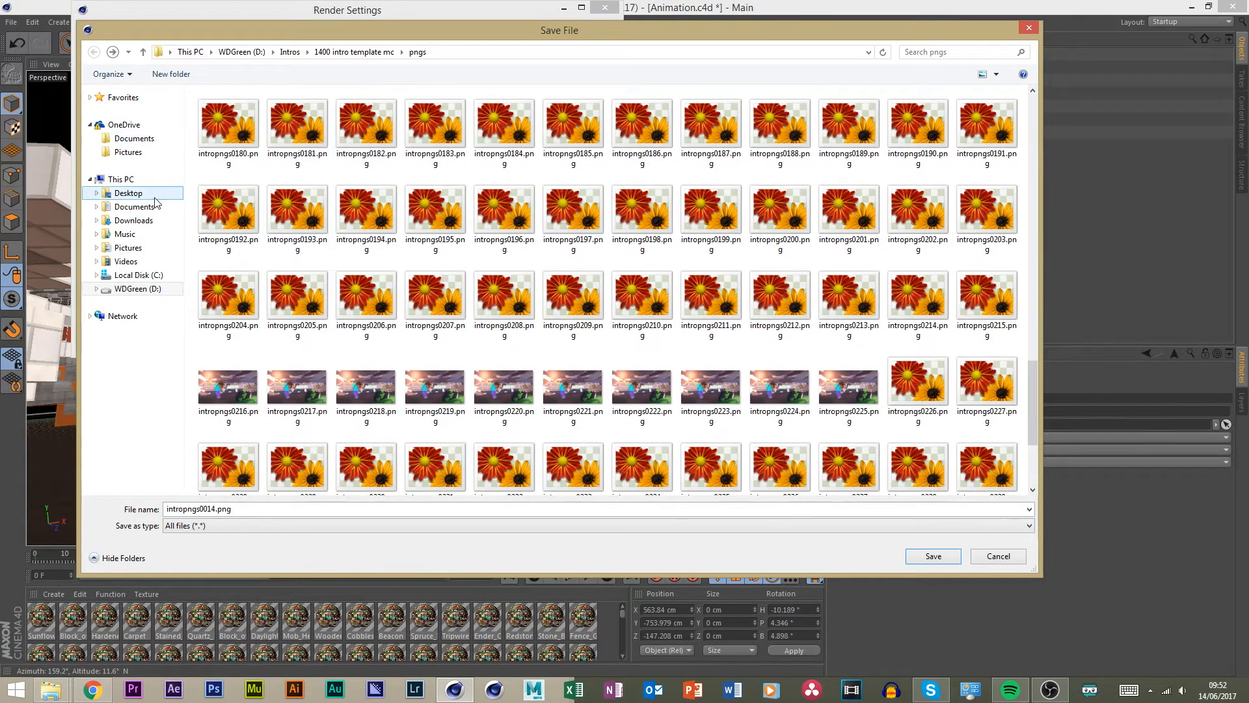
Try to set the render output file to INTRO.png on the Desktop, and close the render settings without saving the path.
{"action": "left_click", "coordinate": [155, 202]}
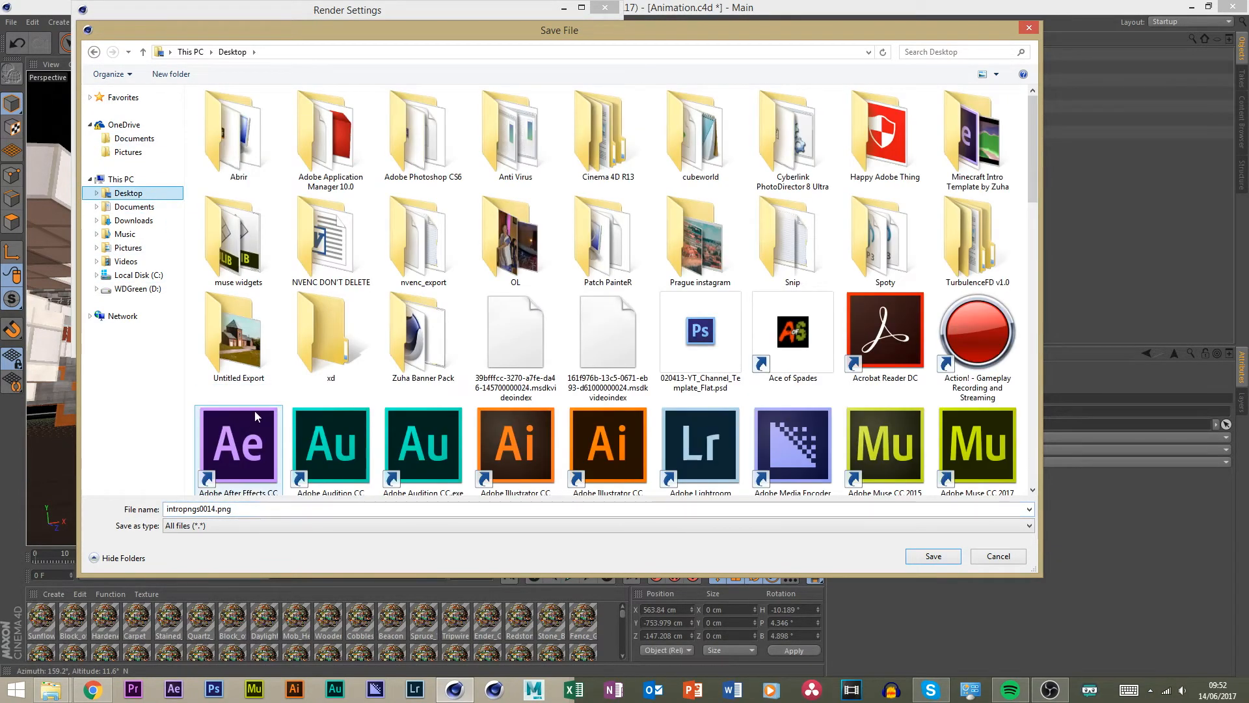
{"action": "left_click", "coordinate": [215, 506]}
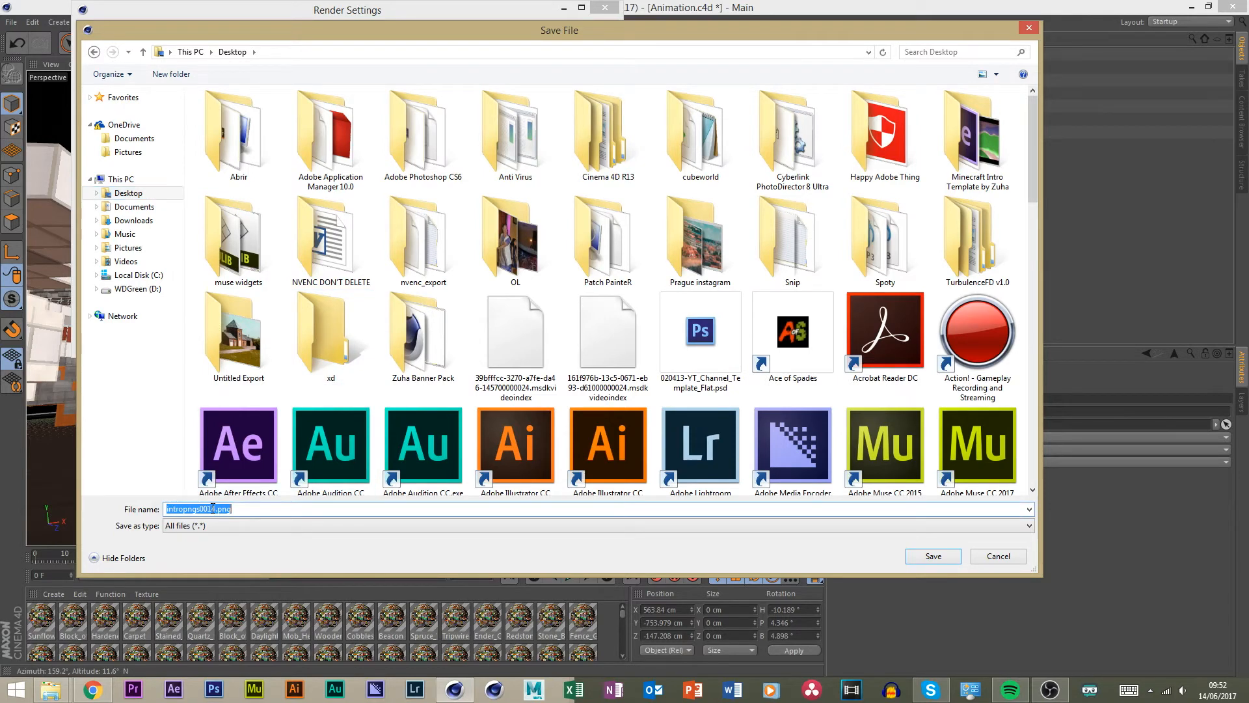
{"action": "left_click", "coordinate": [217, 508]}
{"action": "key", "text": "BackSpace"}
{"action": "key", "text": "BackSpace"}
{"action": "key", "text": "BackSpace"}
{"action": "key", "text": "BackSpace"}
{"action": "key", "text": "BackSpace"}
{"action": "key", "text": "BackSpace"}
{"action": "key", "text": "BackSpace"}
{"action": "key", "text": "BackSpace"}
{"action": "key", "text": "BackSpace"}
{"action": "key", "text": "BackSpace"}
{"action": "key", "text": "BackSpace"}
{"action": "key", "text": "BackSpace"}
{"action": "key", "text": "BackSpace"}
{"action": "type", "text": "INTRO"}
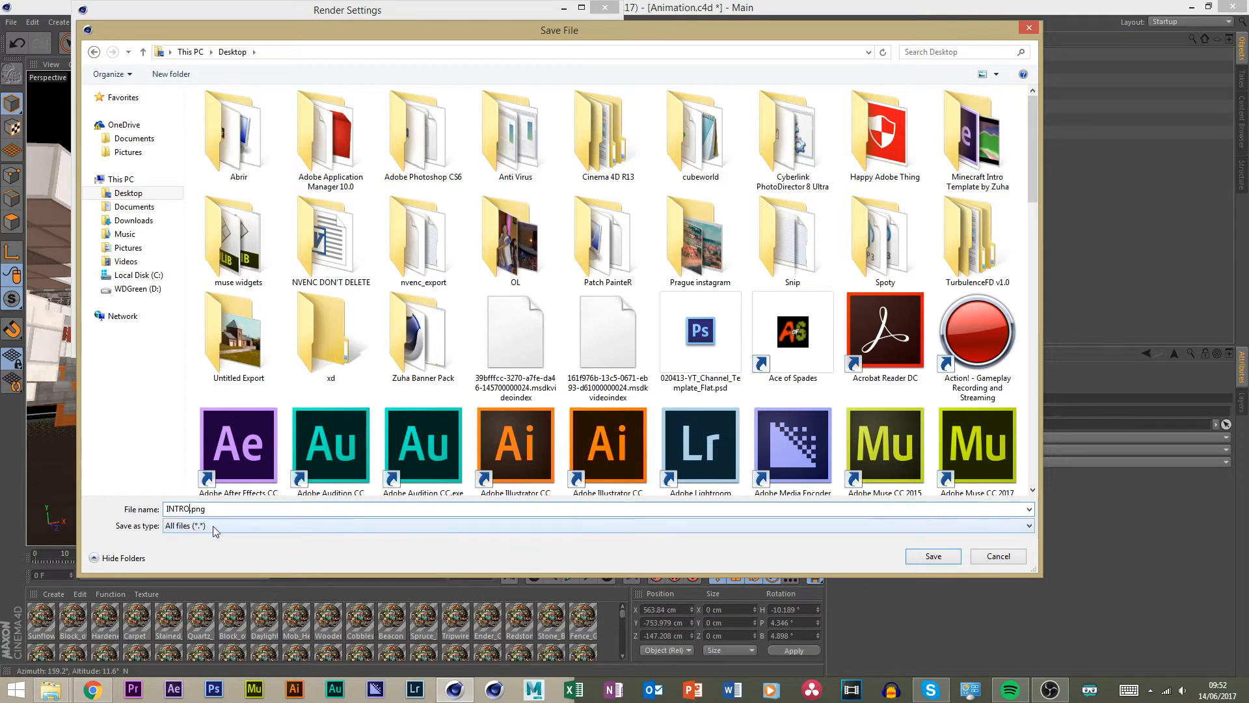
{"action": "right_click", "coordinate": [198, 393]}
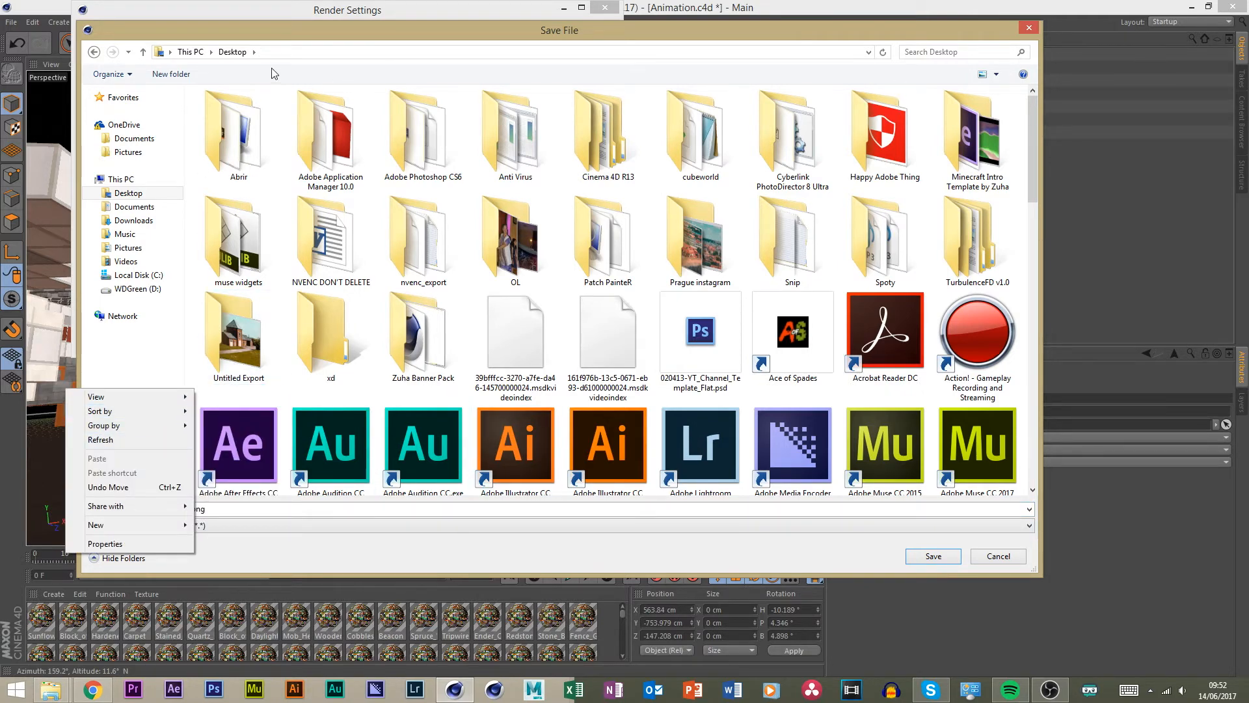
{"action": "left_click", "coordinate": [1028, 28]}
{"action": "left_click", "coordinate": [605, 7]}
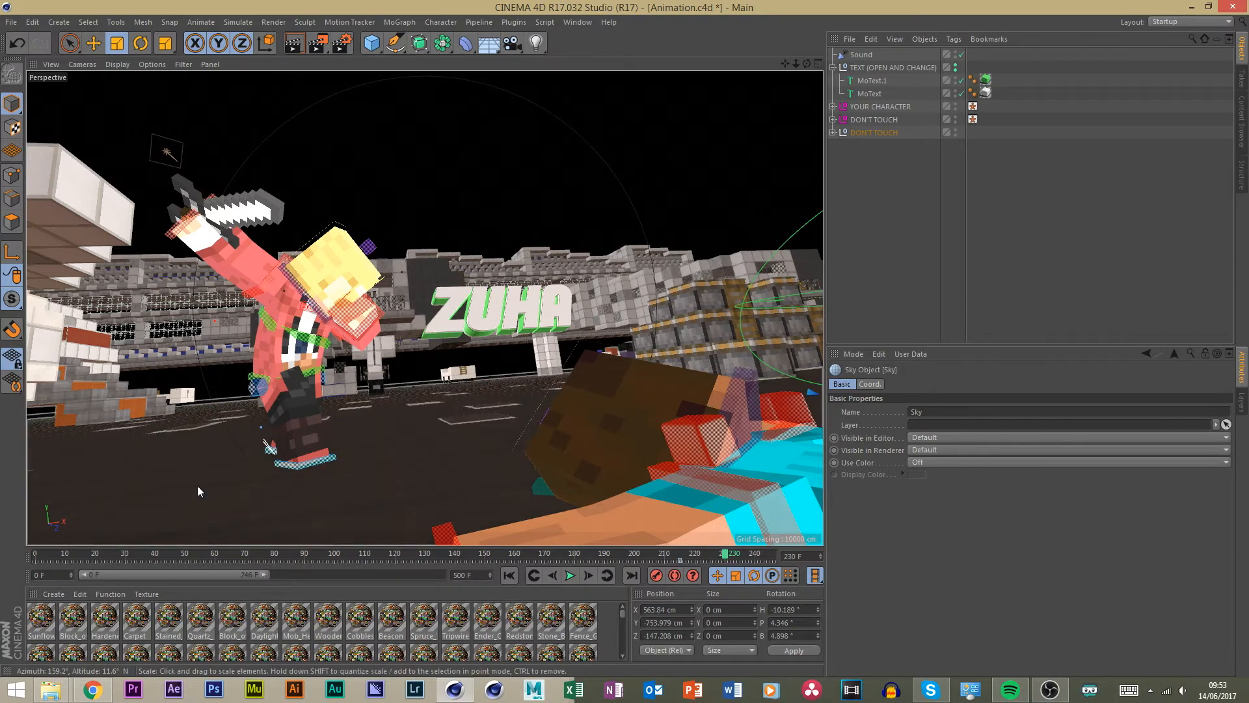
Switch to After Effects, open AE Project.aep from the Minecraft intro template folder, and collapse the Minecraft MP3 files folder.
{"action": "mouse_move", "coordinate": [36, 553]}
{"action": "left_mouse_down"}
{"action": "mouse_move", "coordinate": [93, 561]}
{"action": "mouse_move", "coordinate": [36, 553]}
{"action": "left_mouse_up"}
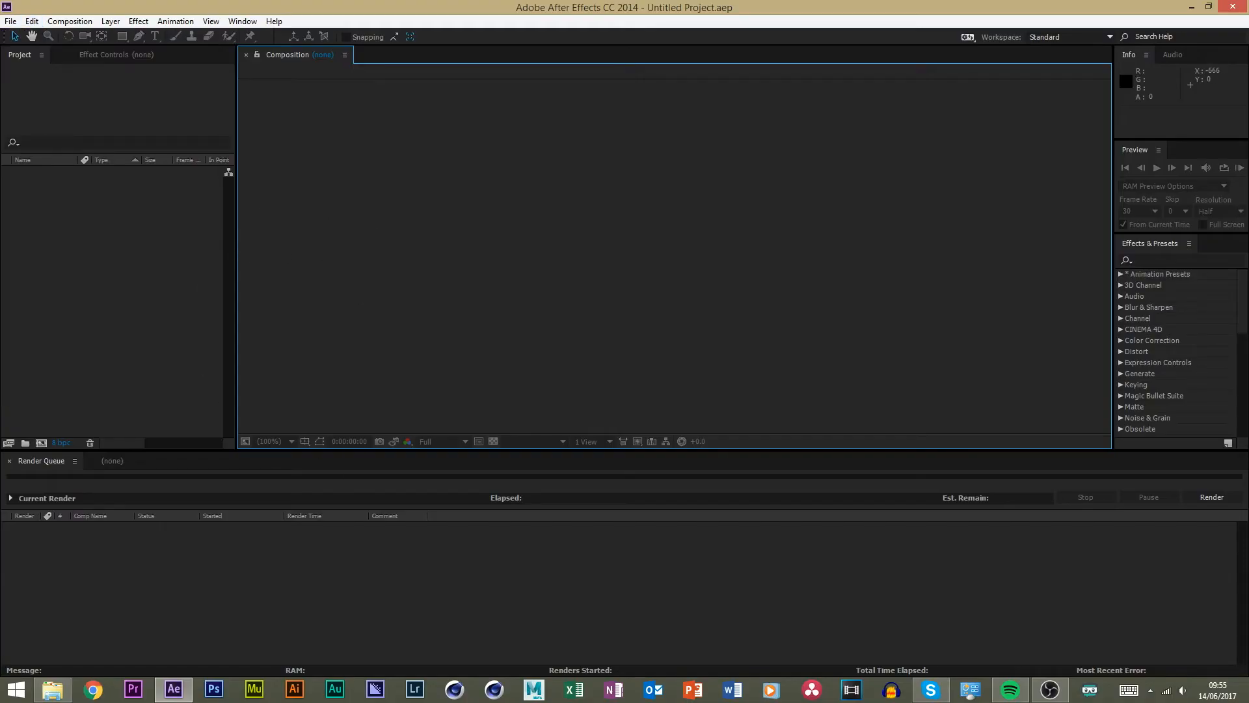
{"action": "left_click", "coordinate": [32, 21]}
{"action": "left_click", "coordinate": [36, 51]}
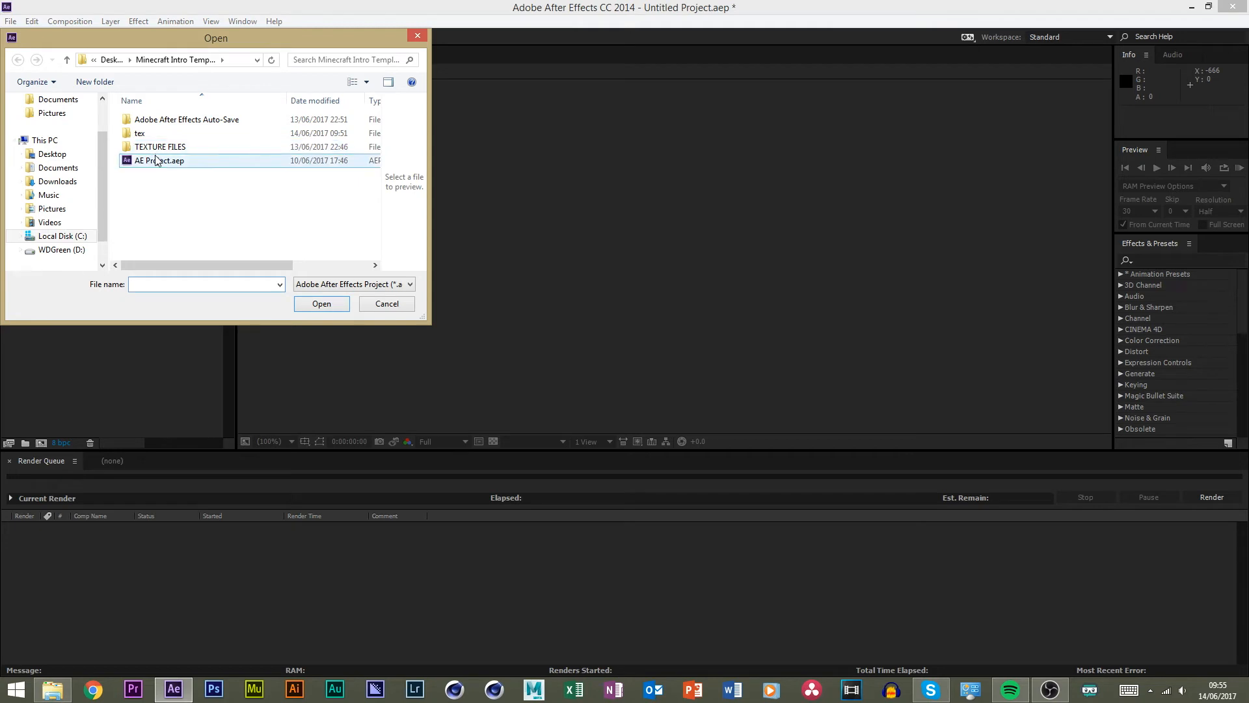
{"action": "double_click", "coordinate": [157, 160]}
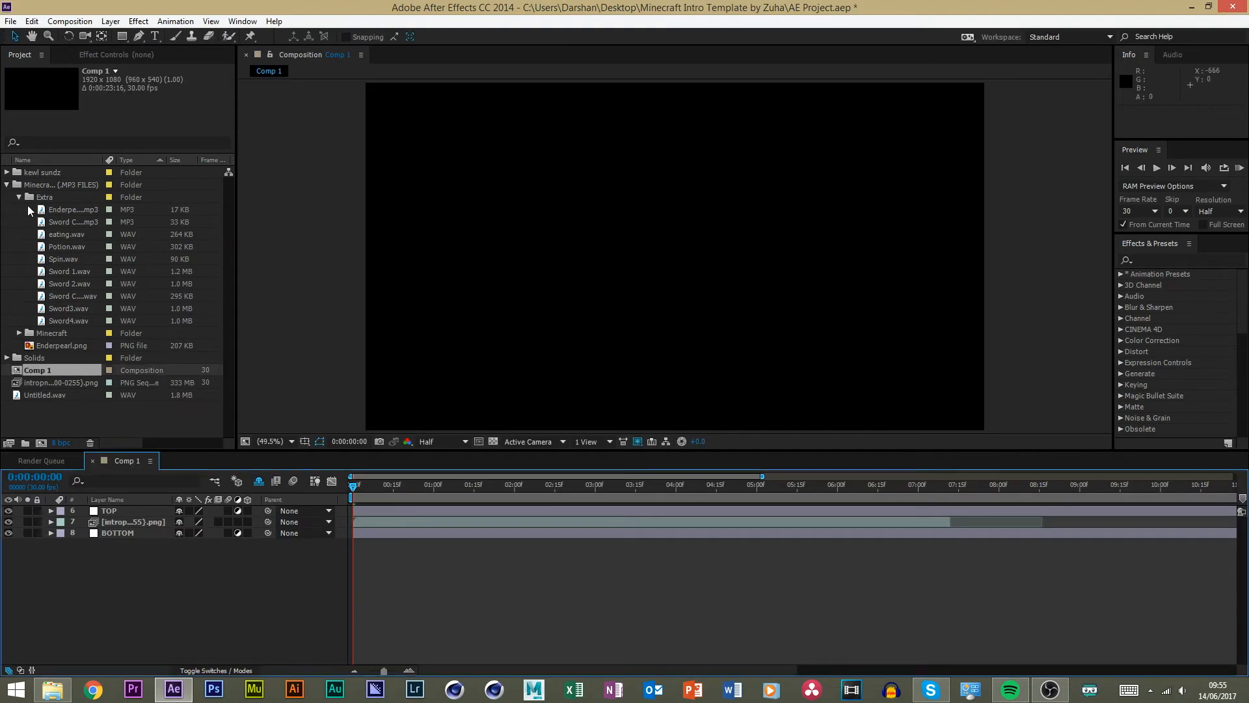
{"action": "left_click", "coordinate": [7, 185]}
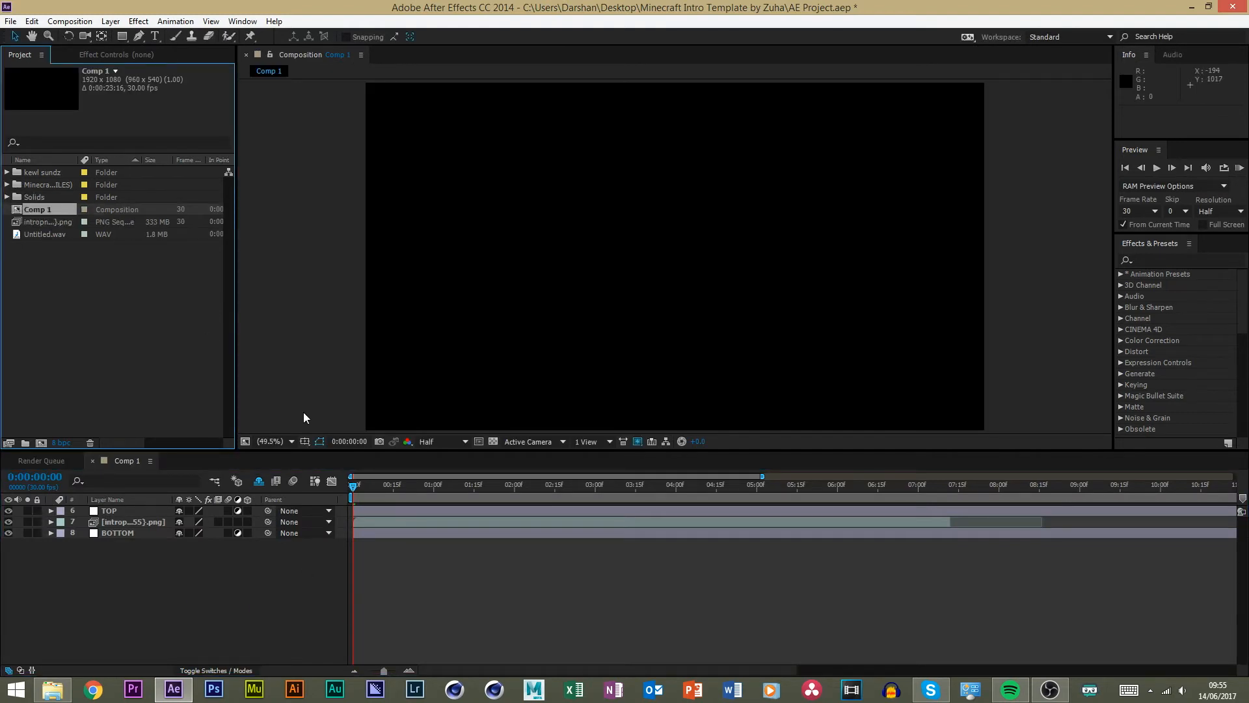
Preview the intropngs sequence in Comp 1 by scrubbing the timeline to 0:00:03:17.
{"action": "left_click", "coordinate": [133, 534]}
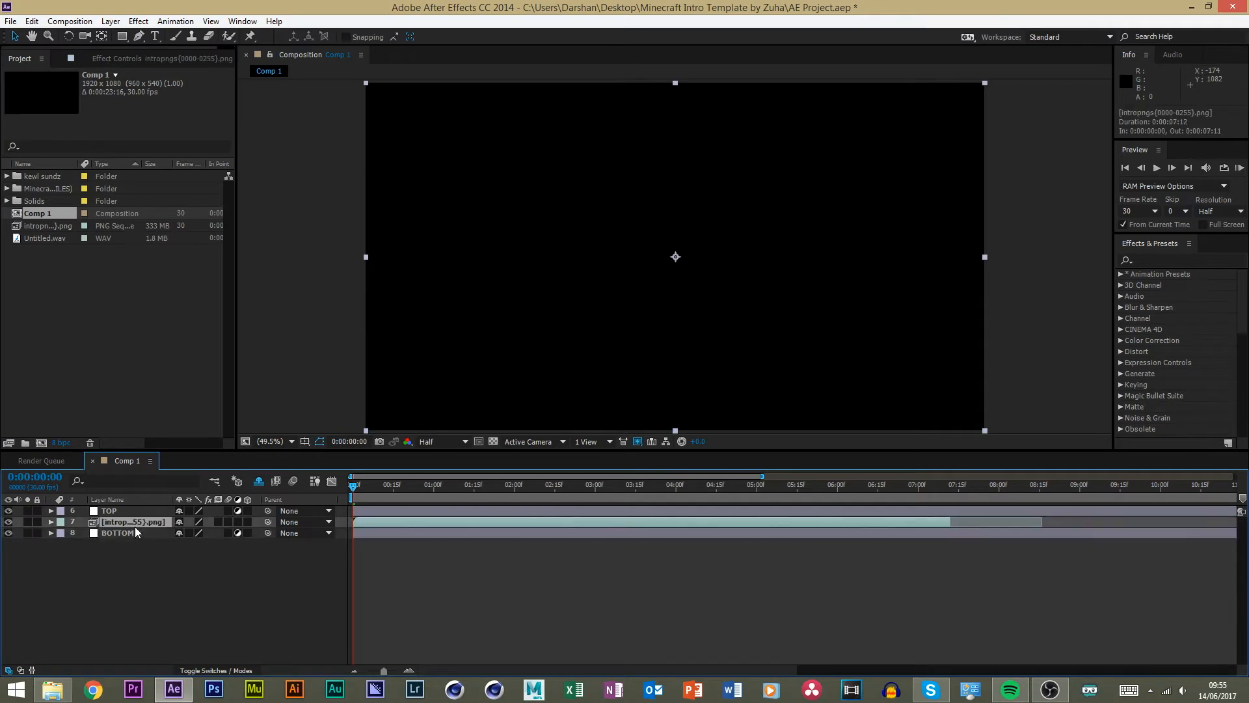
{"action": "left_click", "coordinate": [105, 578]}
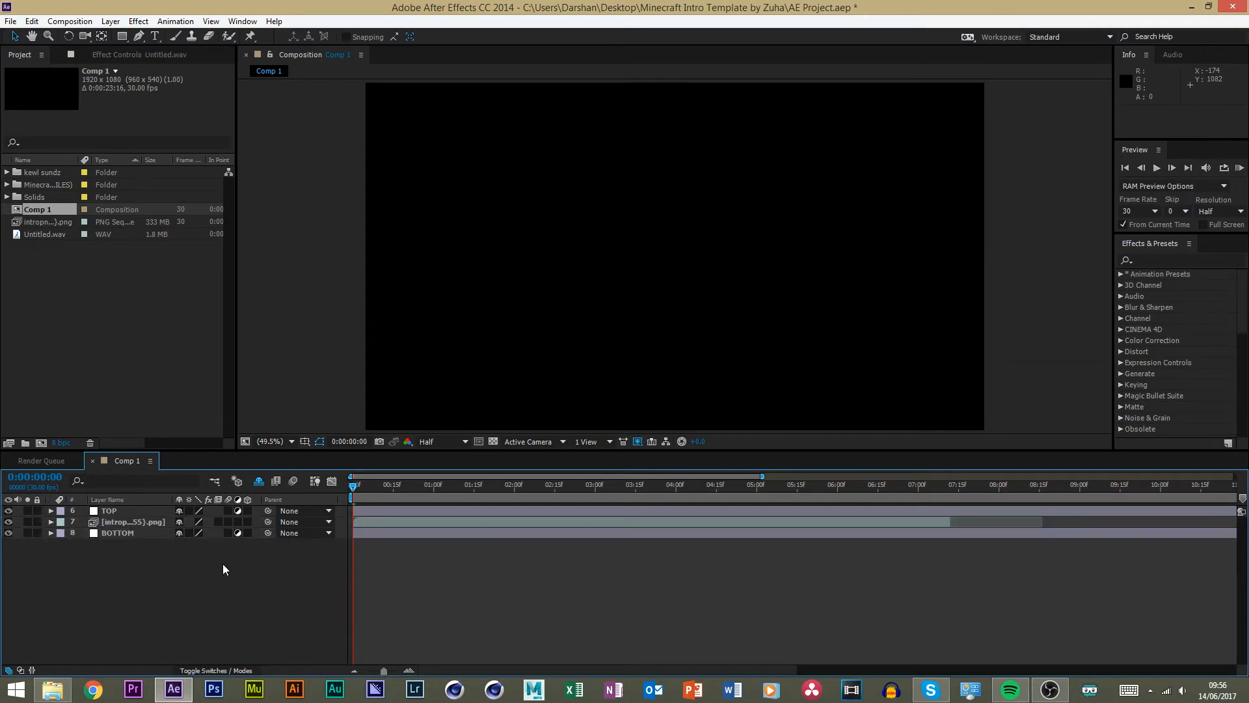
{"action": "left_click", "coordinate": [162, 522]}
{"action": "left_click_drag", "start_coordinate": [380, 480], "coordinate": [512, 498]}
{"action": "left_click", "coordinate": [266, 571]}
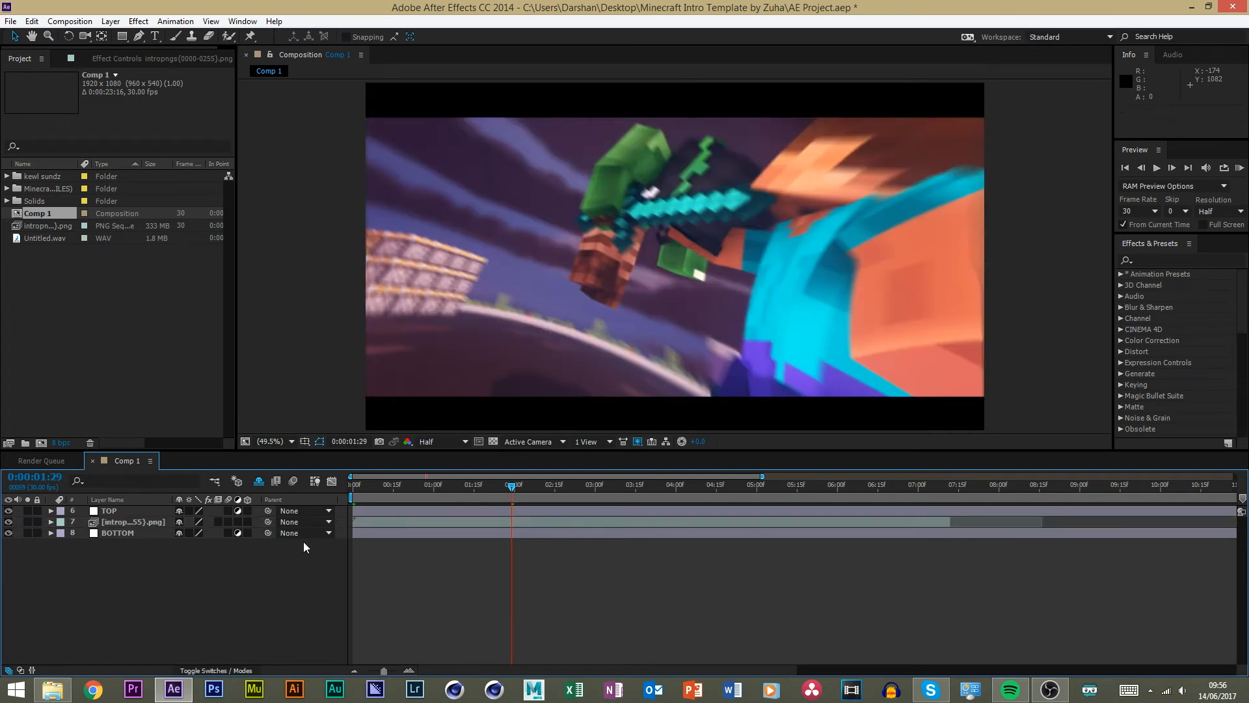
{"action": "left_click", "coordinate": [377, 491]}
{"action": "left_click", "coordinate": [499, 488]}
{"action": "left_click_drag", "start_coordinate": [499, 491], "coordinate": [641, 488]}
Start replacing the intropngs footage in the project with files from disk.
{"action": "left_click", "coordinate": [138, 525]}
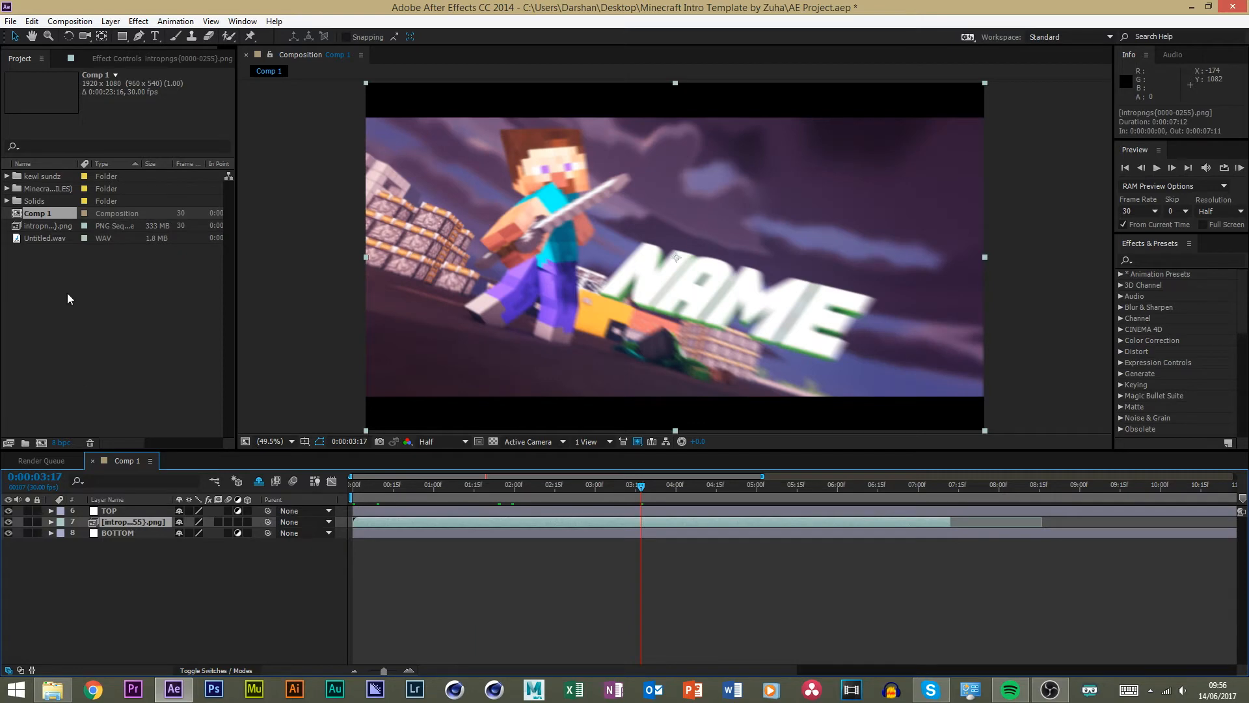
{"action": "left_click", "coordinate": [11, 65]}
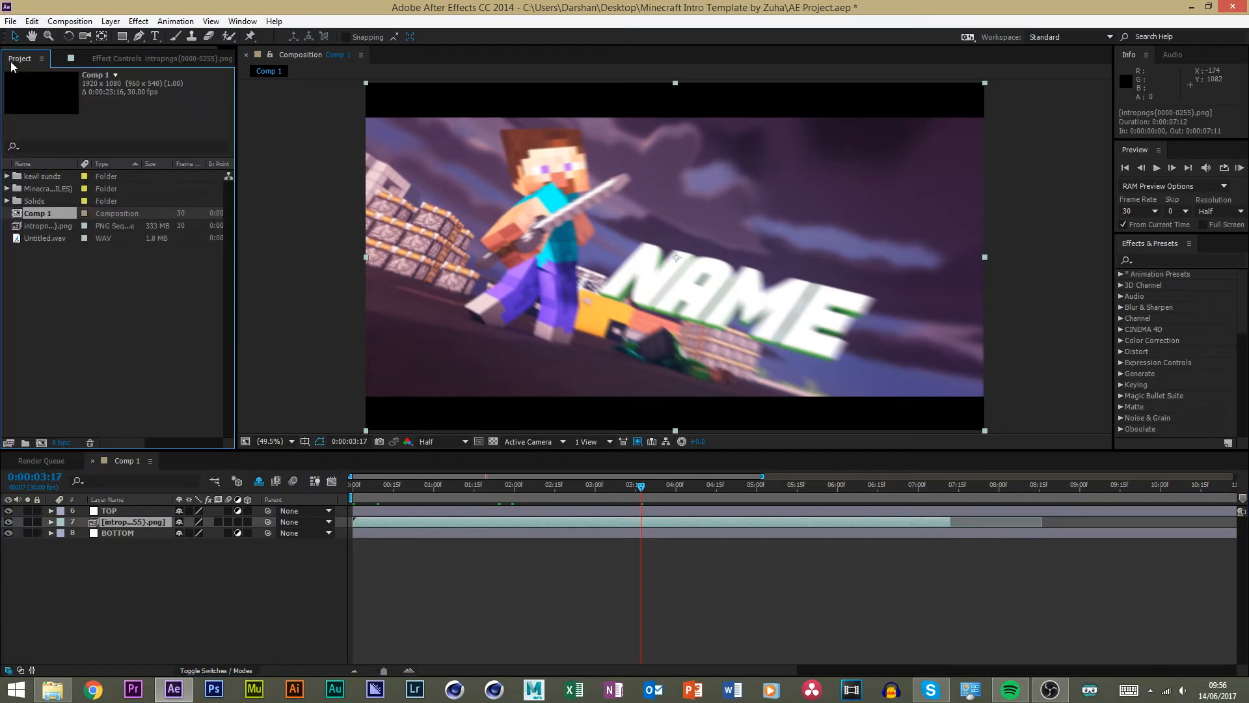
{"action": "left_click", "coordinate": [38, 227]}
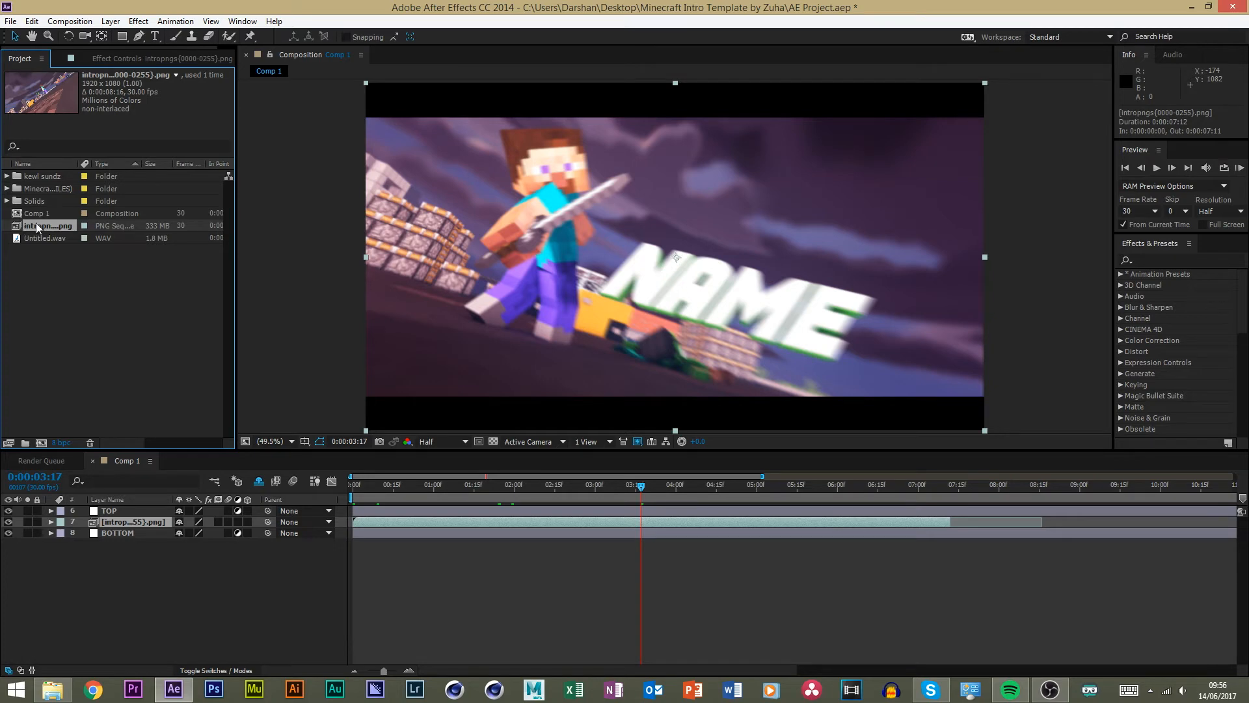
{"action": "right_click", "coordinate": [38, 226]}
{"action": "left_click", "coordinate": [37, 227]}
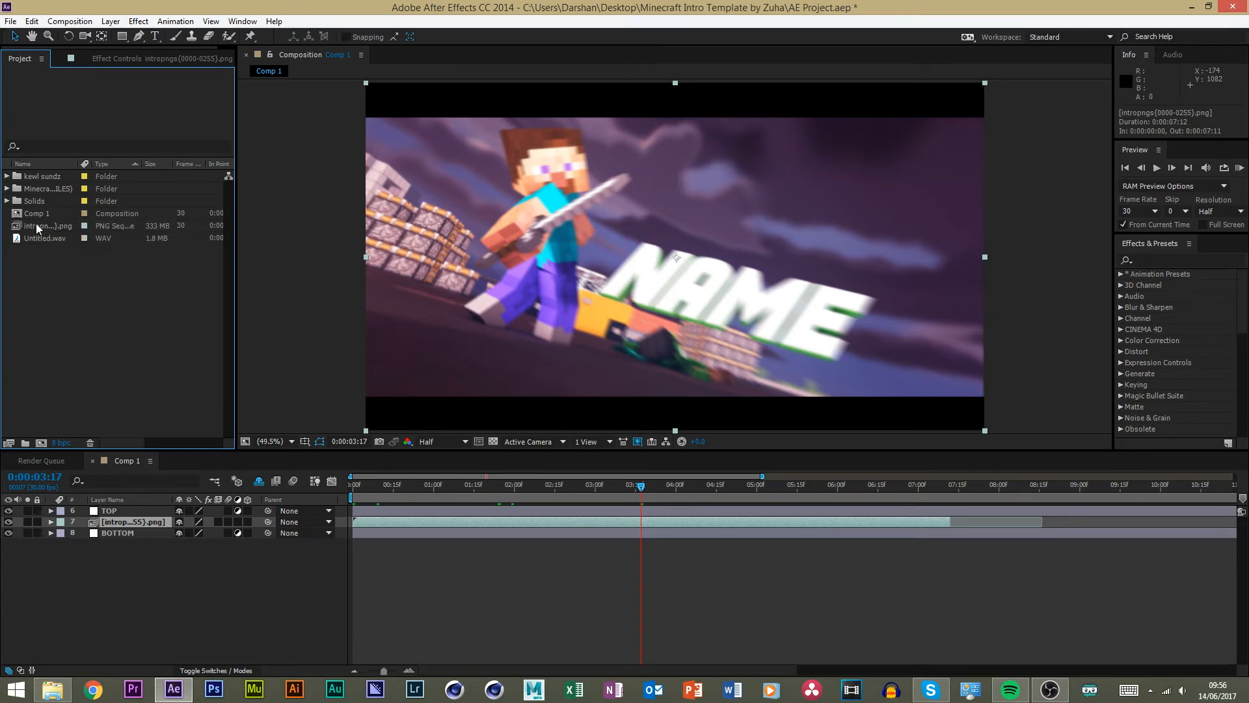
{"action": "right_click", "coordinate": [37, 226]}
{"action": "left_click", "coordinate": [32, 291]}
{"action": "left_click", "coordinate": [50, 230]}
{"action": "right_click", "coordinate": [50, 231]}
{"action": "mouse_move", "coordinate": [104, 341]}
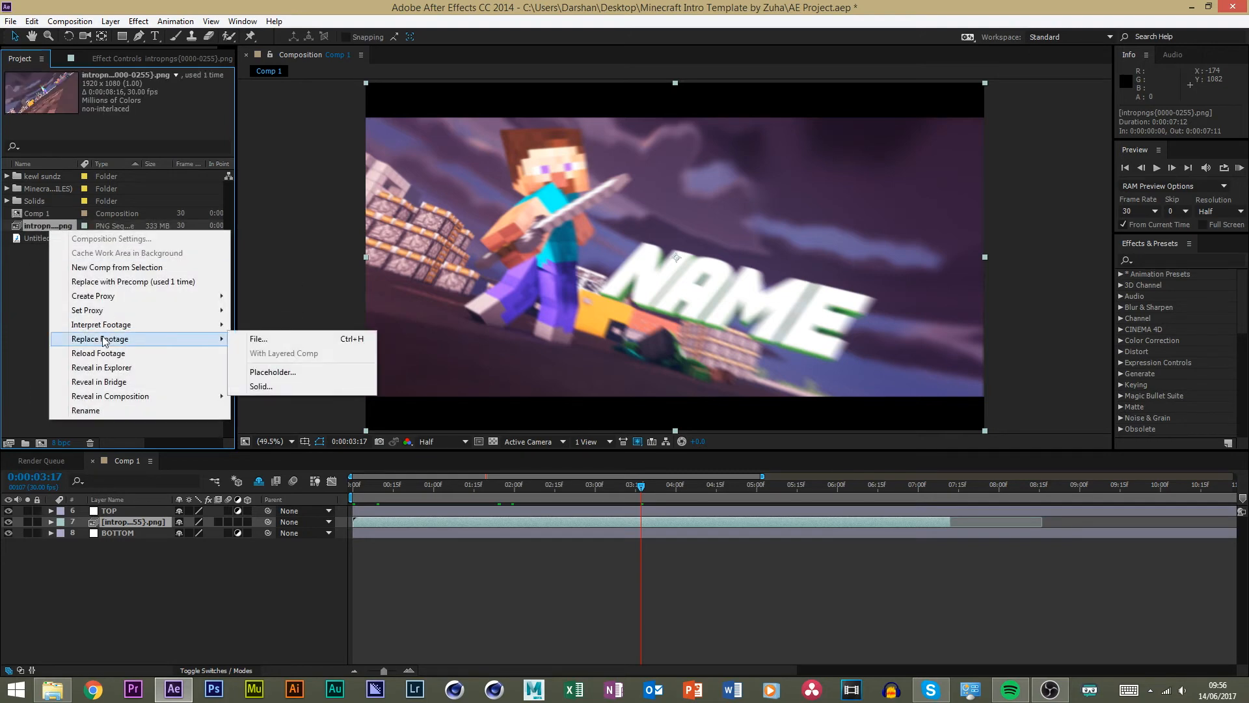
{"action": "left_click", "coordinate": [258, 339]}
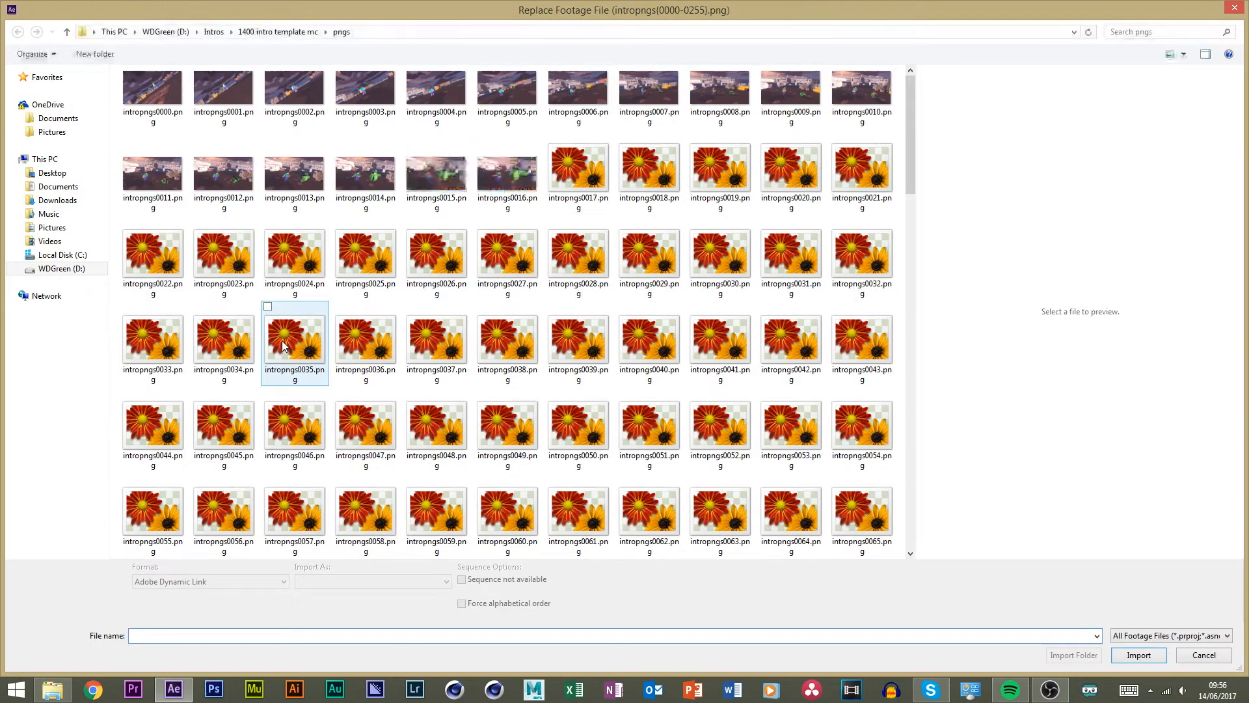
Select all the intropngs images in the pngs folder and import them as the replacement footage.
{"action": "left_click", "coordinate": [283, 345]}
{"action": "key", "text": "ctrl+a"}
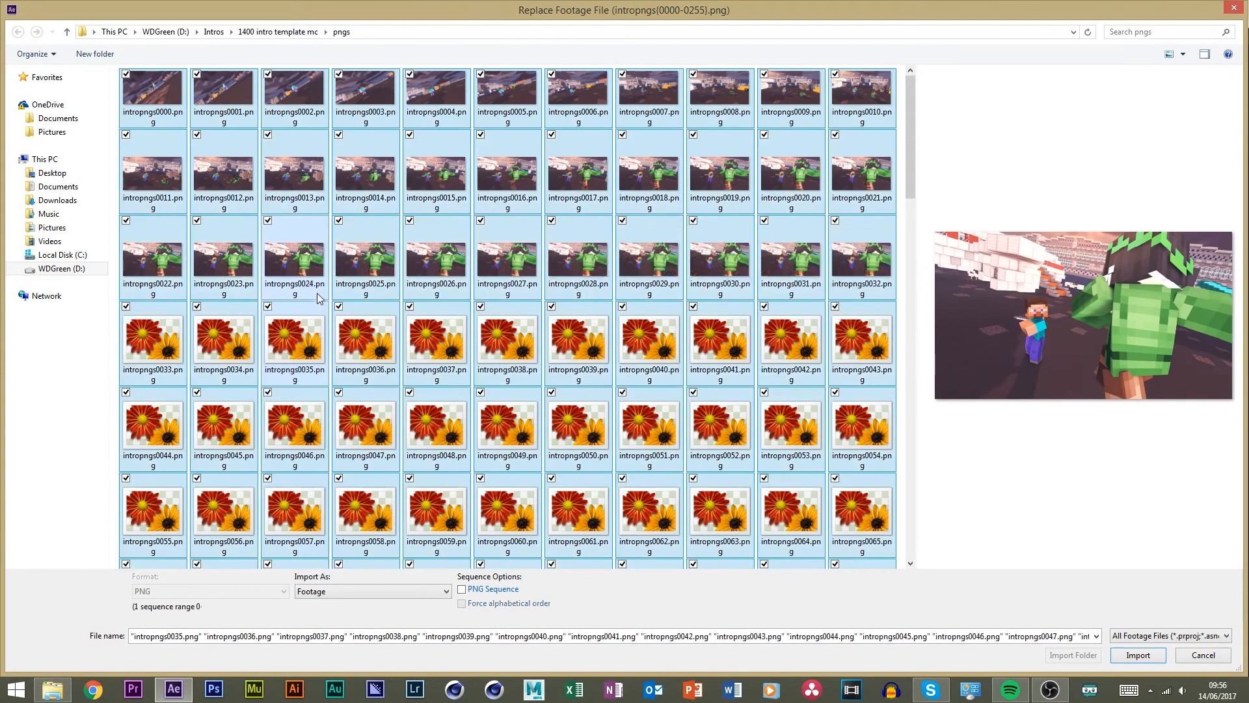
{"action": "scroll", "coordinate": [319, 297], "scroll_direction": "down", "scroll_amount": 20}
{"action": "scroll", "coordinate": [332, 288], "scroll_direction": "up", "scroll_amount": 5}
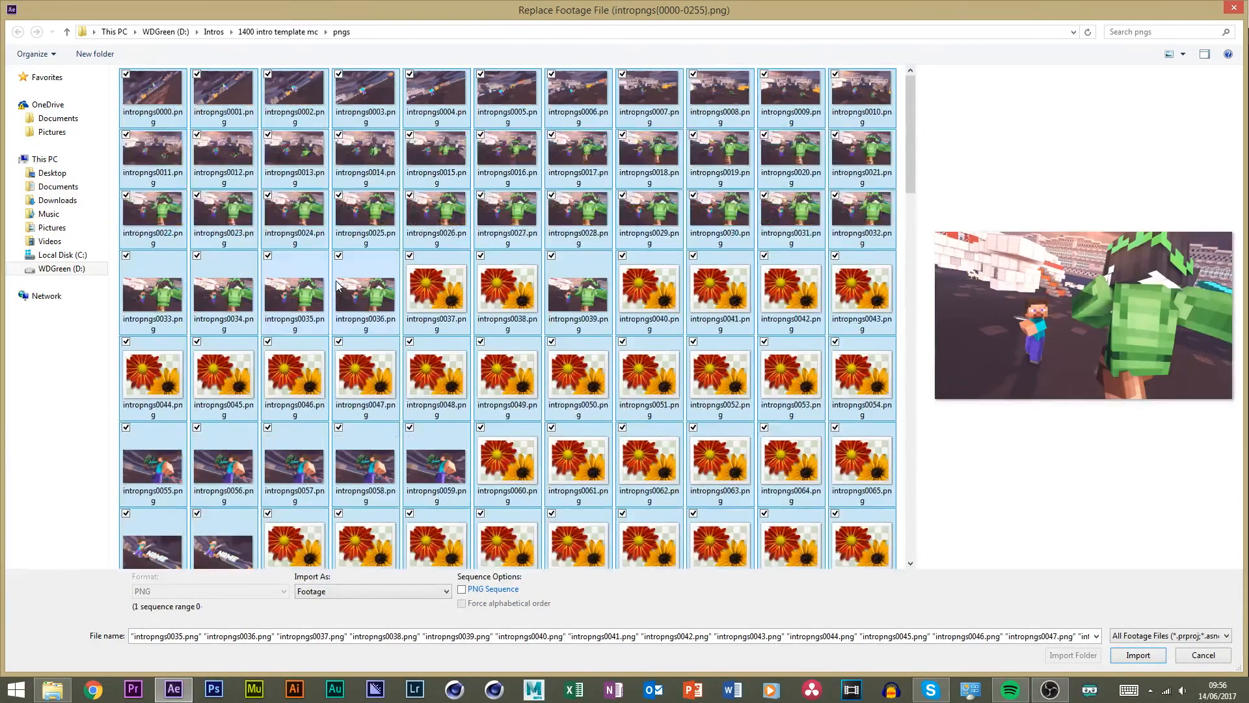
{"action": "scroll", "coordinate": [363, 158], "scroll_direction": "down", "scroll_amount": 15}
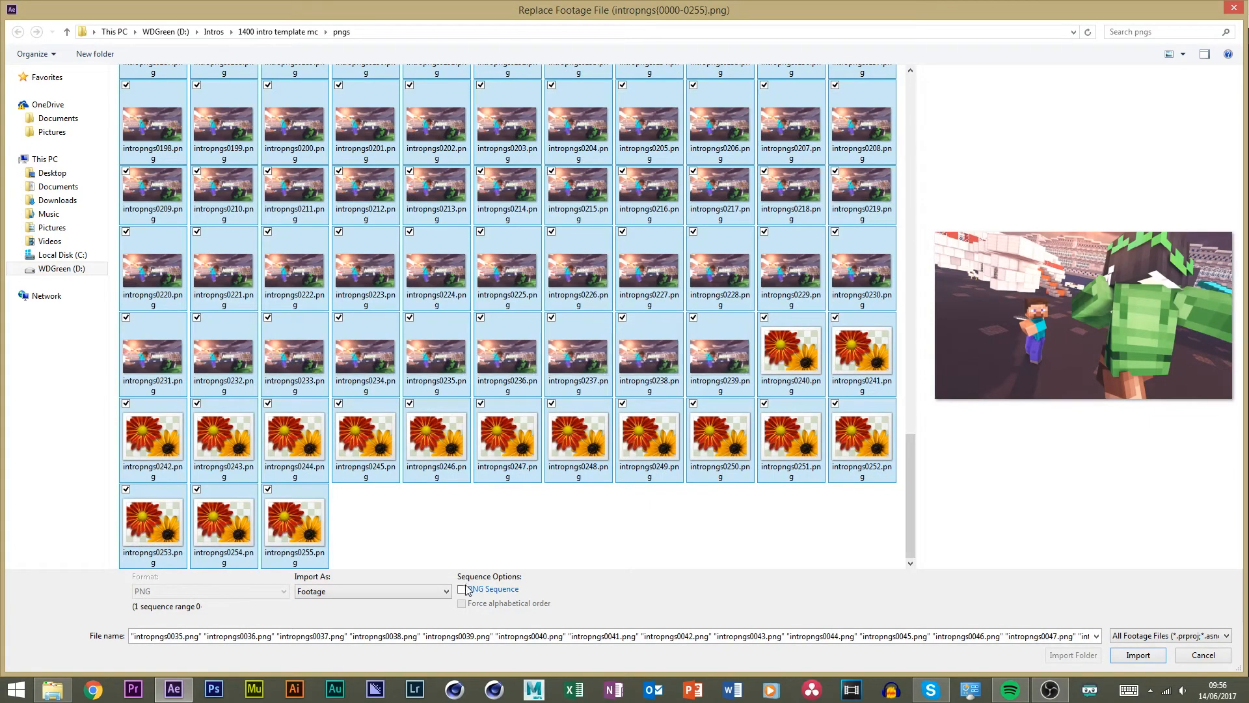
{"action": "left_click", "coordinate": [486, 589]}
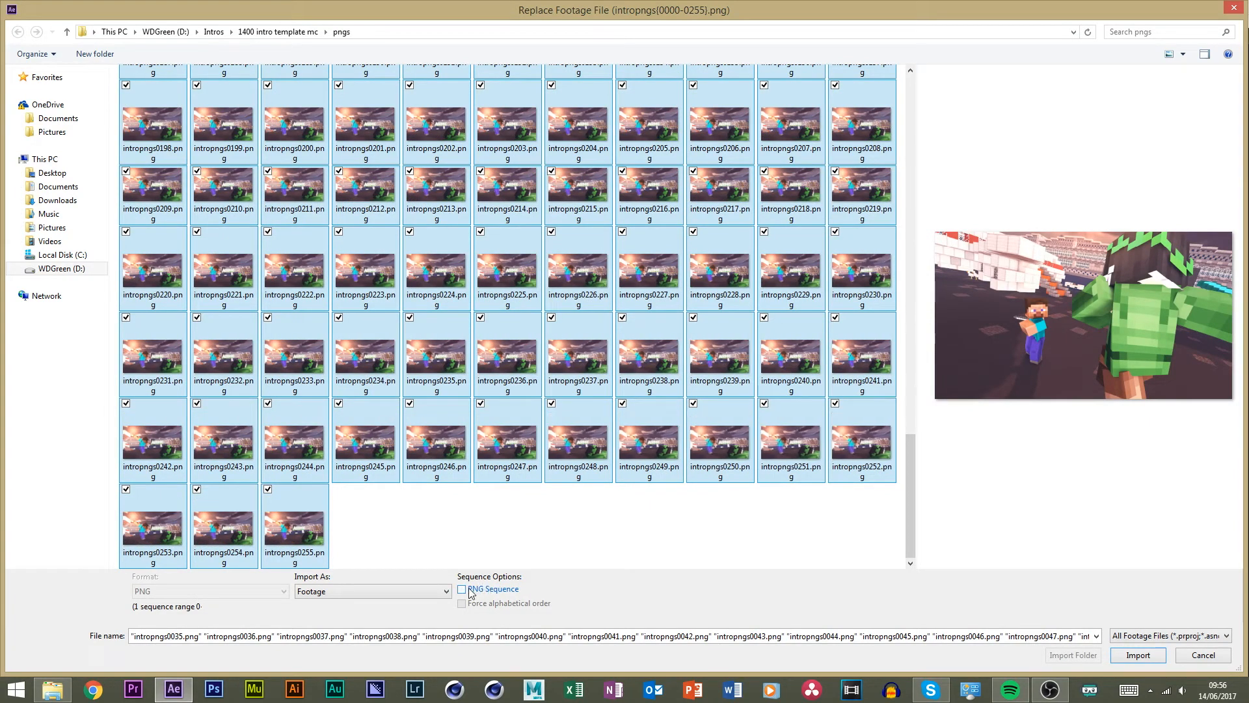
{"action": "left_click", "coordinate": [1138, 655]}
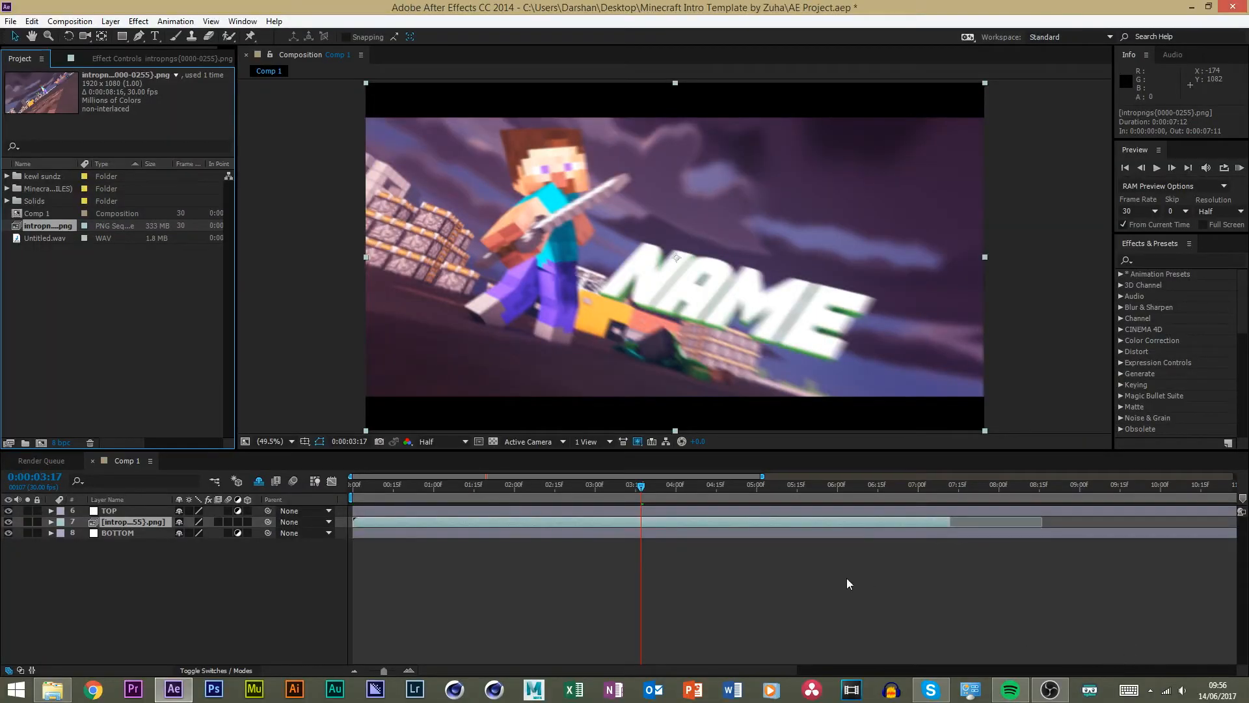
Preview the intropngs layer in Comp 1 by scrubbing to 0:00:06:23 and back to 0:00:03:06.
{"action": "left_click", "coordinate": [694, 583]}
{"action": "left_click_drag", "start_coordinate": [649, 499], "coordinate": [901, 502]}
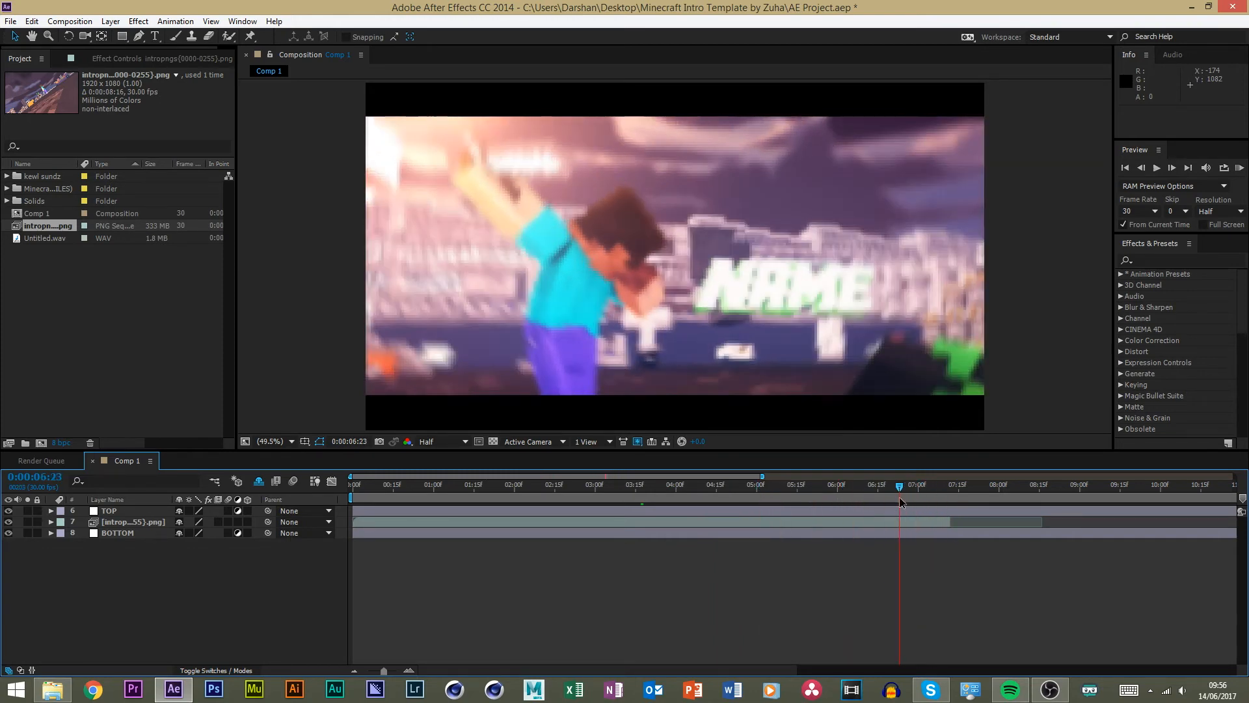
{"action": "left_click", "coordinate": [111, 523]}
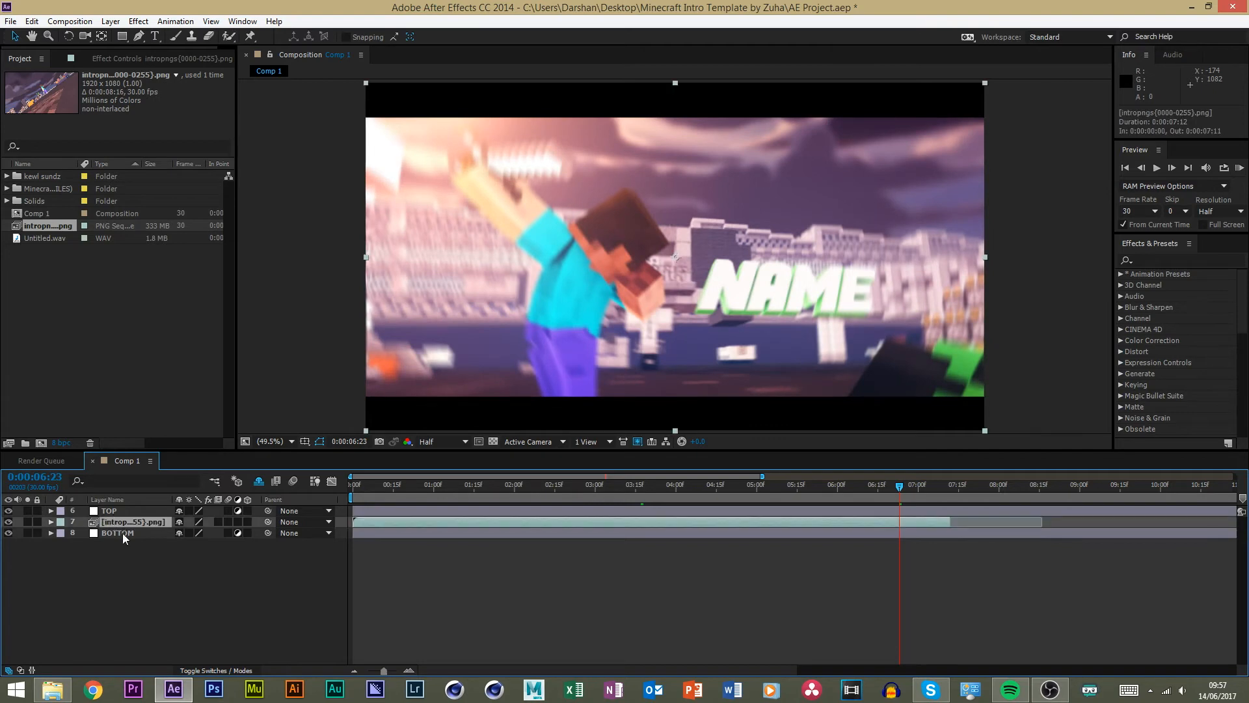
{"action": "left_click", "coordinate": [144, 582]}
{"action": "left_click_drag", "start_coordinate": [476, 486], "coordinate": [612, 487]}
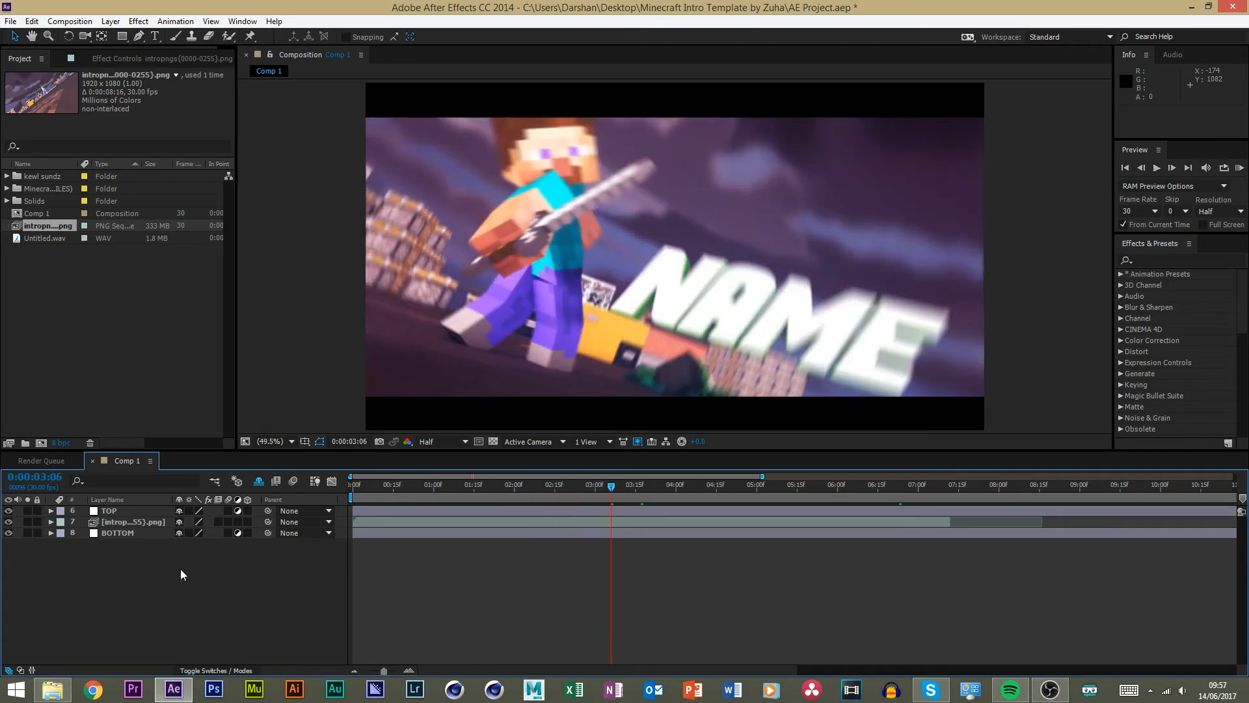
Start importing a file into the project and browse to the Desktop.
{"action": "left_click", "coordinate": [142, 353]}
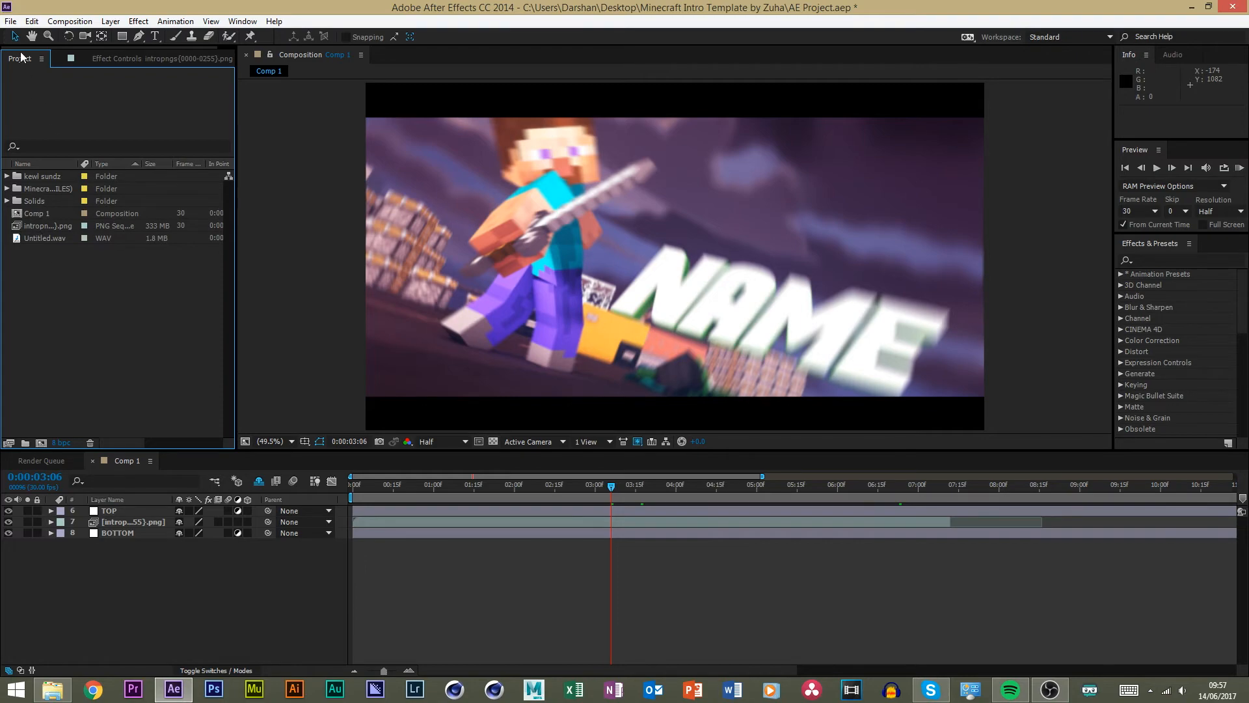
{"action": "left_click", "coordinate": [11, 21]}
{"action": "mouse_move", "coordinate": [61, 189]}
{"action": "left_click", "coordinate": [276, 187]}
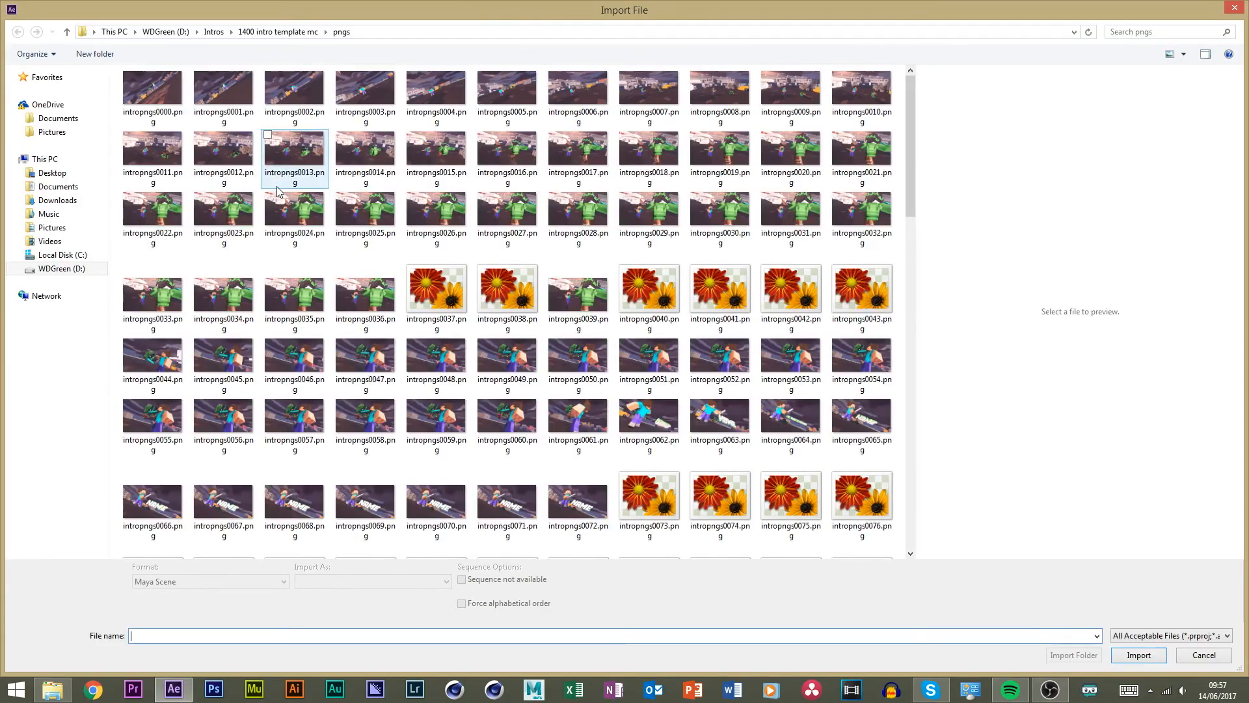
{"action": "left_click", "coordinate": [52, 173]}
Find the Minecraft Intro Template by Zuha folder on the Desktop and import Preview.mov from it.
{"action": "left_click", "coordinate": [261, 221]}
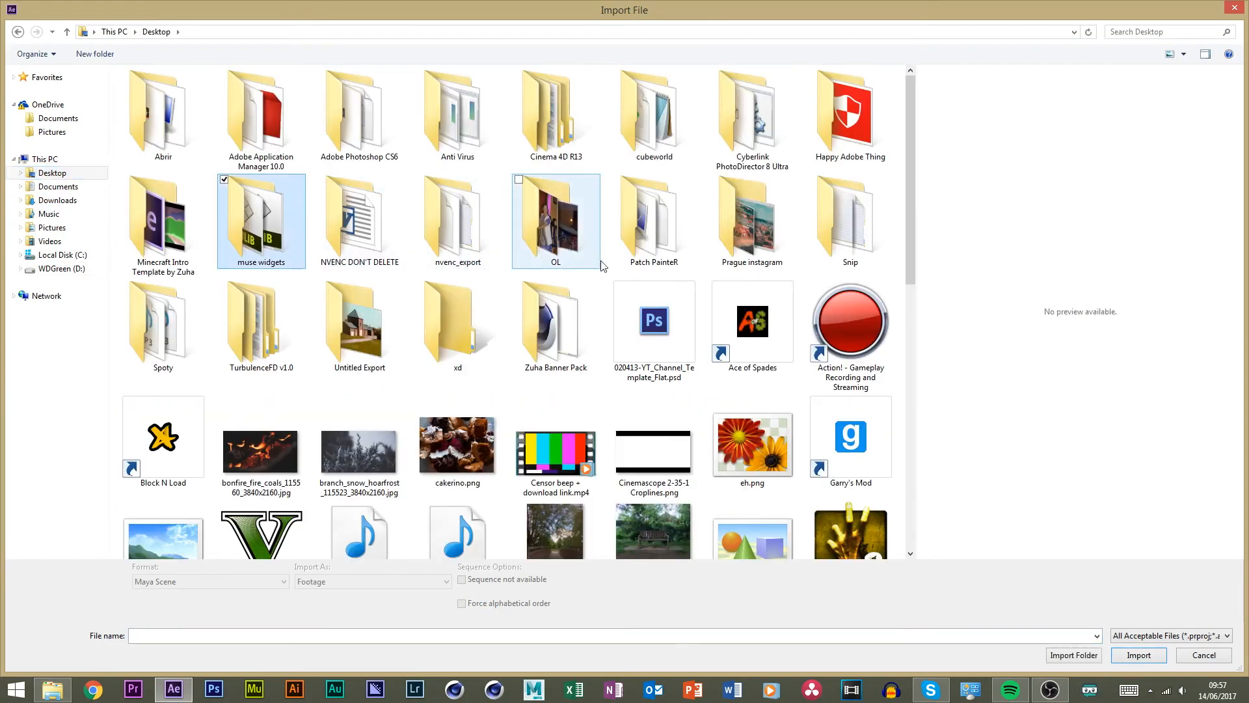
{"action": "scroll", "coordinate": [619, 263], "scroll_direction": "down", "scroll_amount": 10}
{"action": "scroll", "coordinate": [564, 273], "scroll_direction": "up", "scroll_amount": 10}
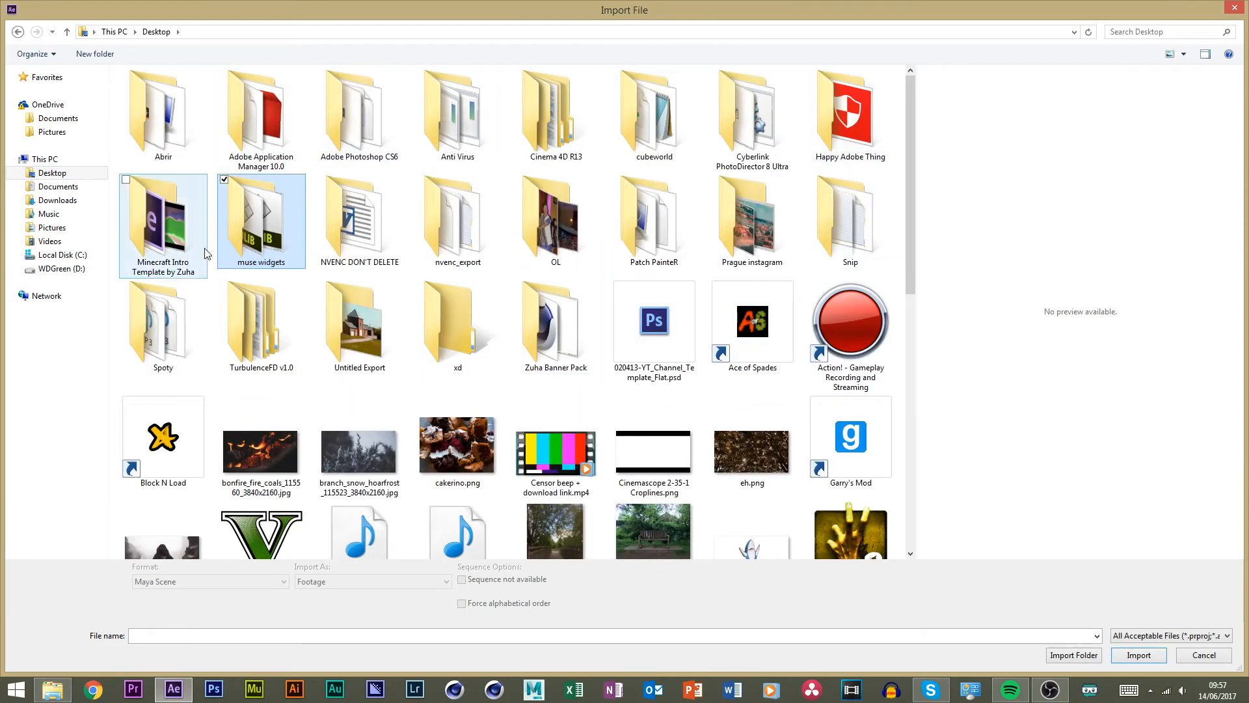
{"action": "scroll", "coordinate": [826, 247], "scroll_direction": "down", "scroll_amount": 10}
{"action": "scroll", "coordinate": [820, 247], "scroll_direction": "up", "scroll_amount": 10}
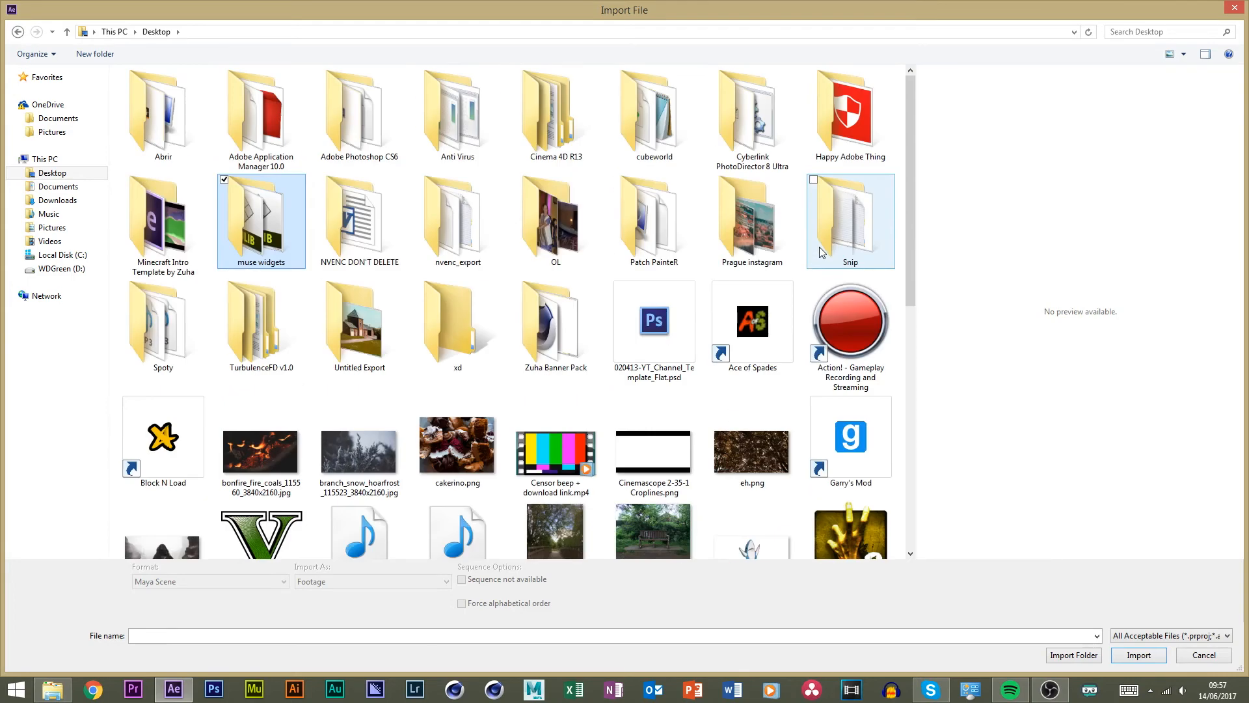
{"action": "type", "text": "mo"}
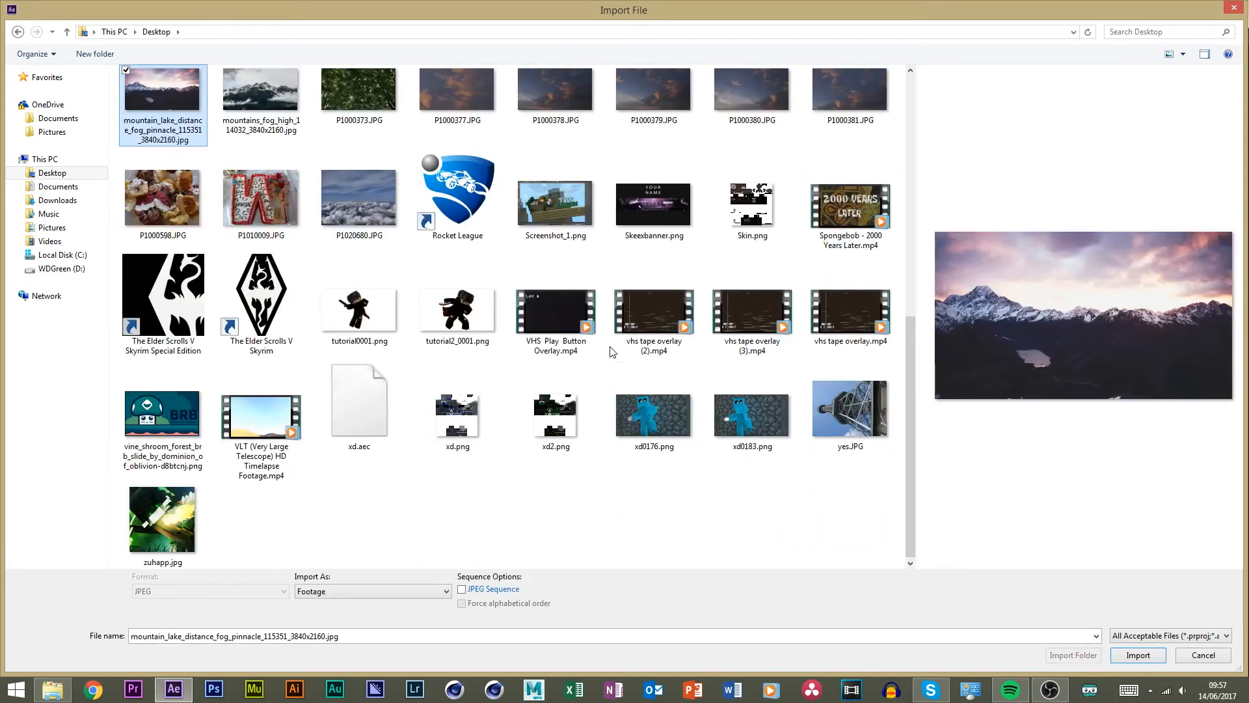
{"action": "key", "text": "m"}
{"action": "key", "text": "m"}
{"action": "key", "text": "m"}
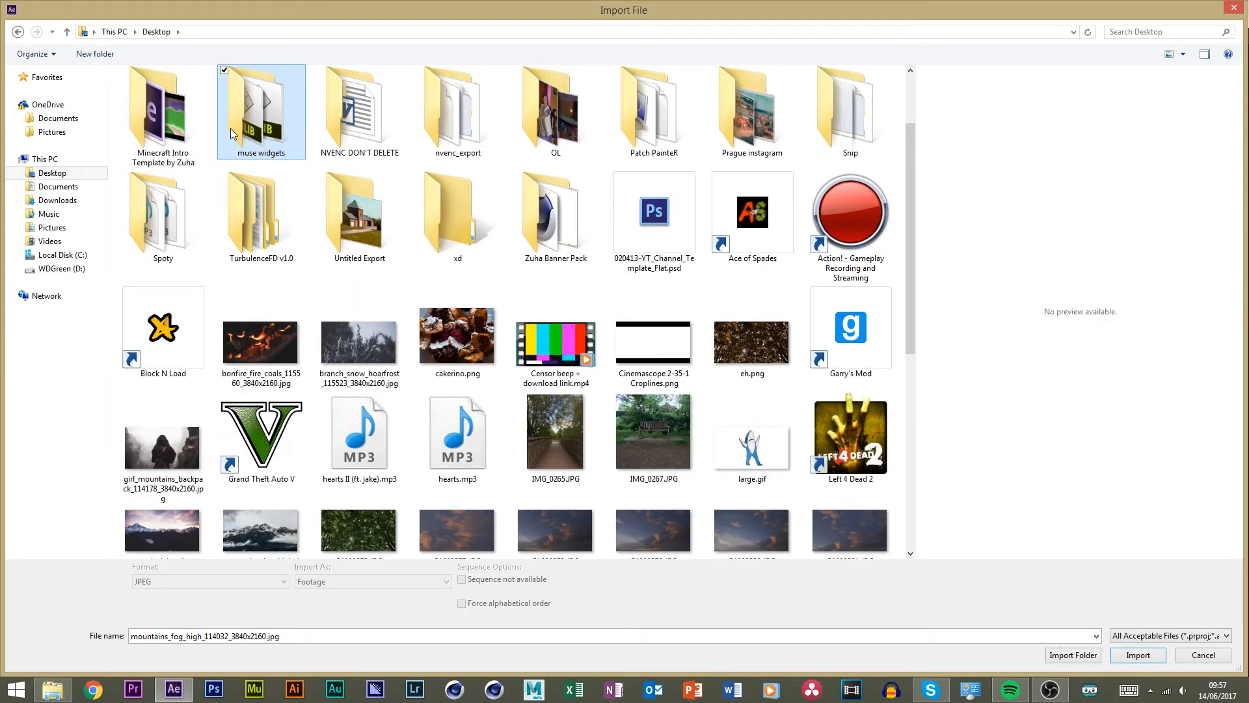
{"action": "double_click", "coordinate": [122, 118]}
{"action": "double_click", "coordinate": [168, 160]}
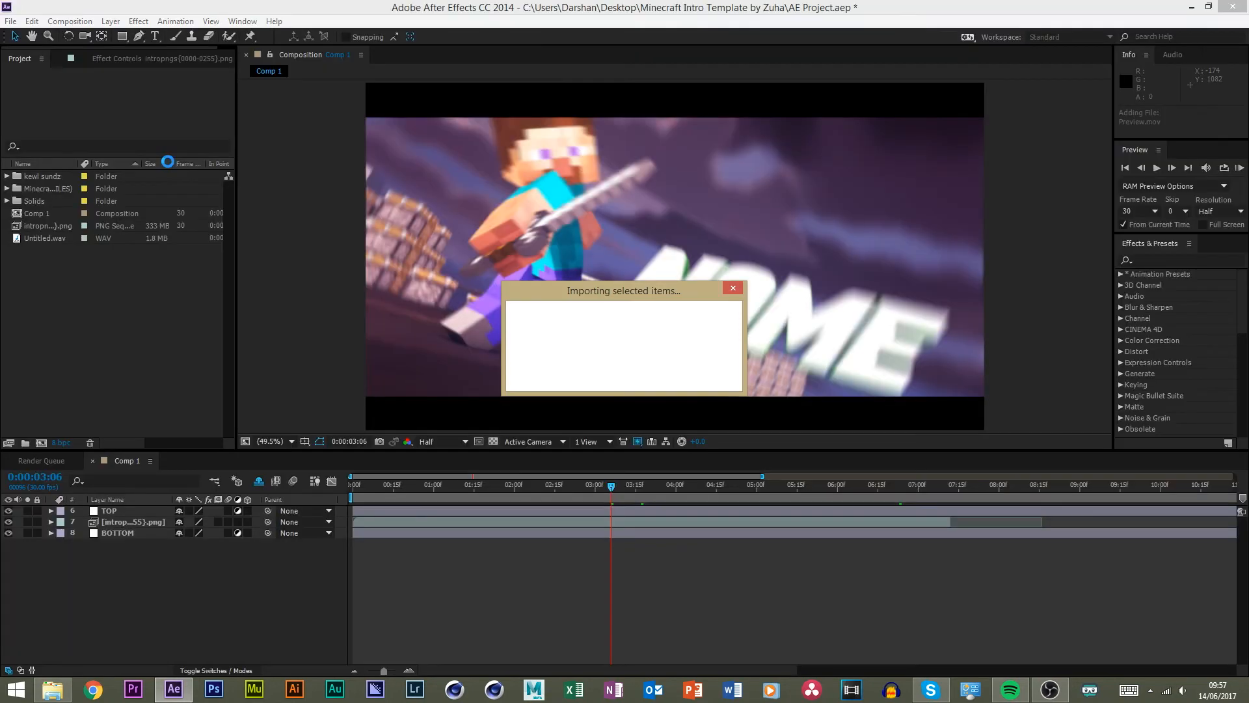
Add Preview.mov to Comp 1 beneath the BOTTOM layer and hide its video.
{"action": "left_click_drag", "start_coordinate": [49, 238], "coordinate": [119, 551]}
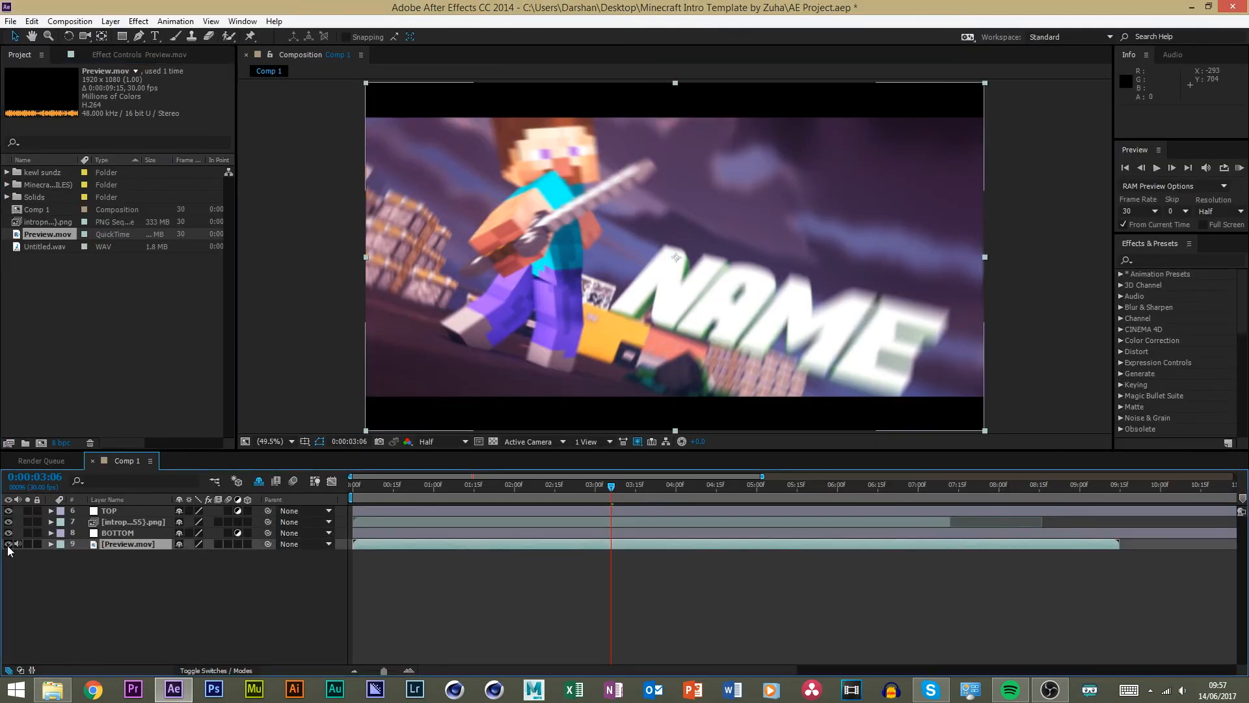
{"action": "left_click", "coordinate": [8, 546]}
{"action": "left_click", "coordinate": [77, 586]}
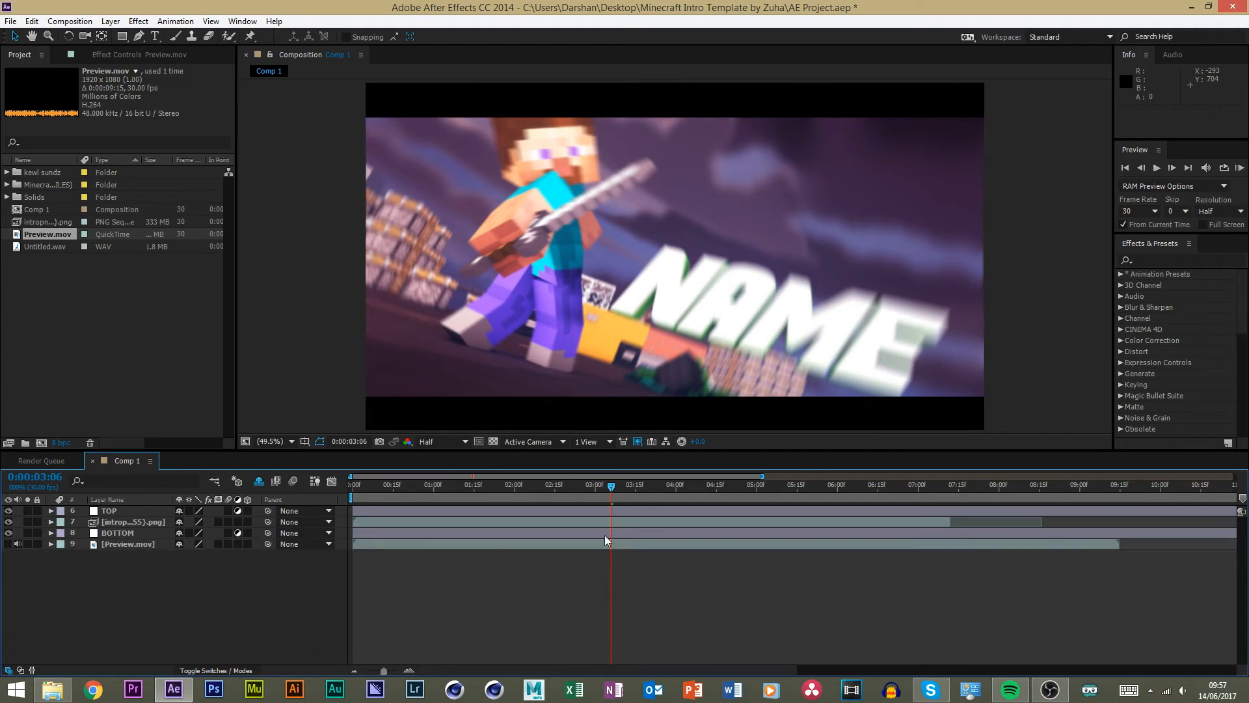
Inspect Comp 1 at several points between 0:00:00:05 and 0:00:07:12, finishing at 0:00:05:17.
{"action": "left_click_drag", "start_coordinate": [820, 492], "coordinate": [951, 505]}
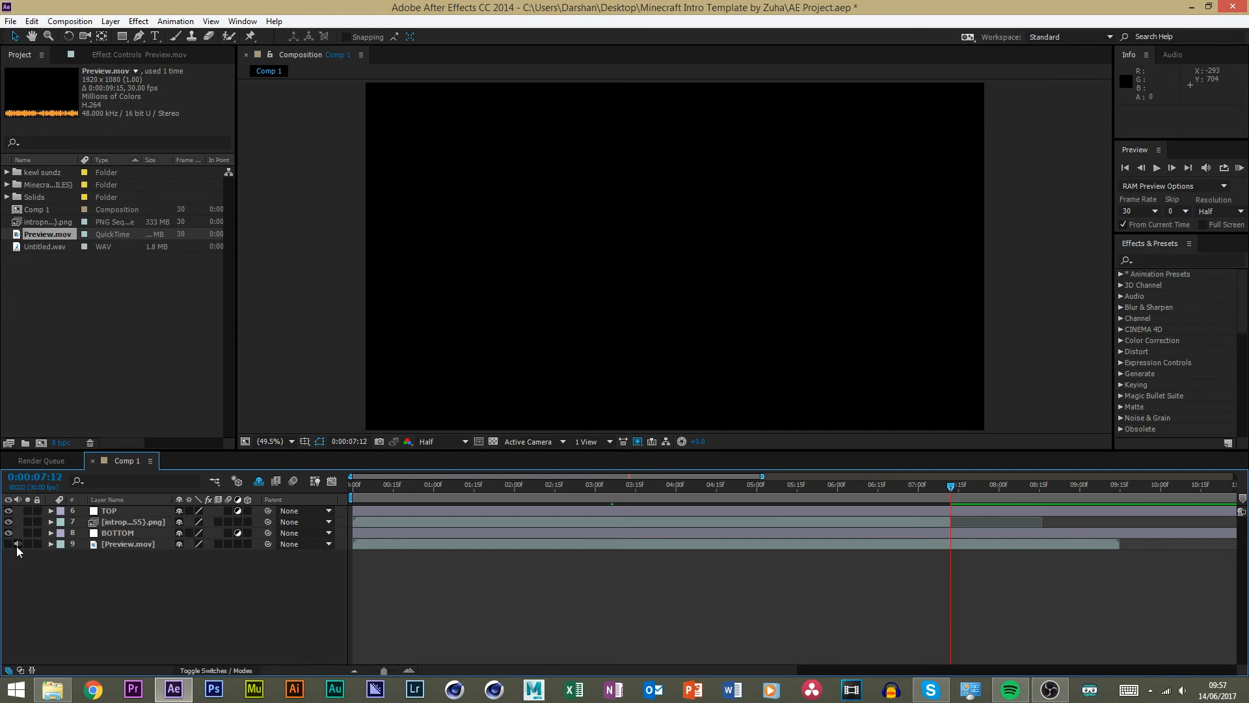
{"action": "left_click", "coordinate": [394, 485]}
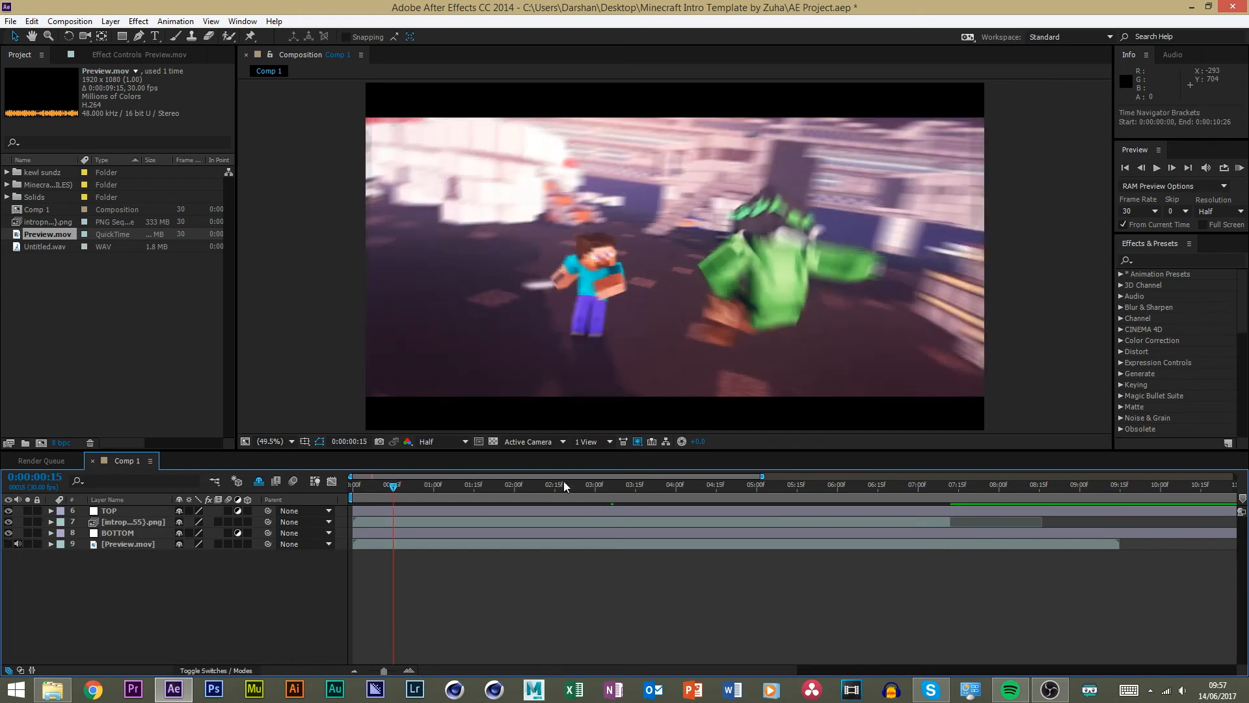
{"action": "left_click", "coordinate": [579, 485]}
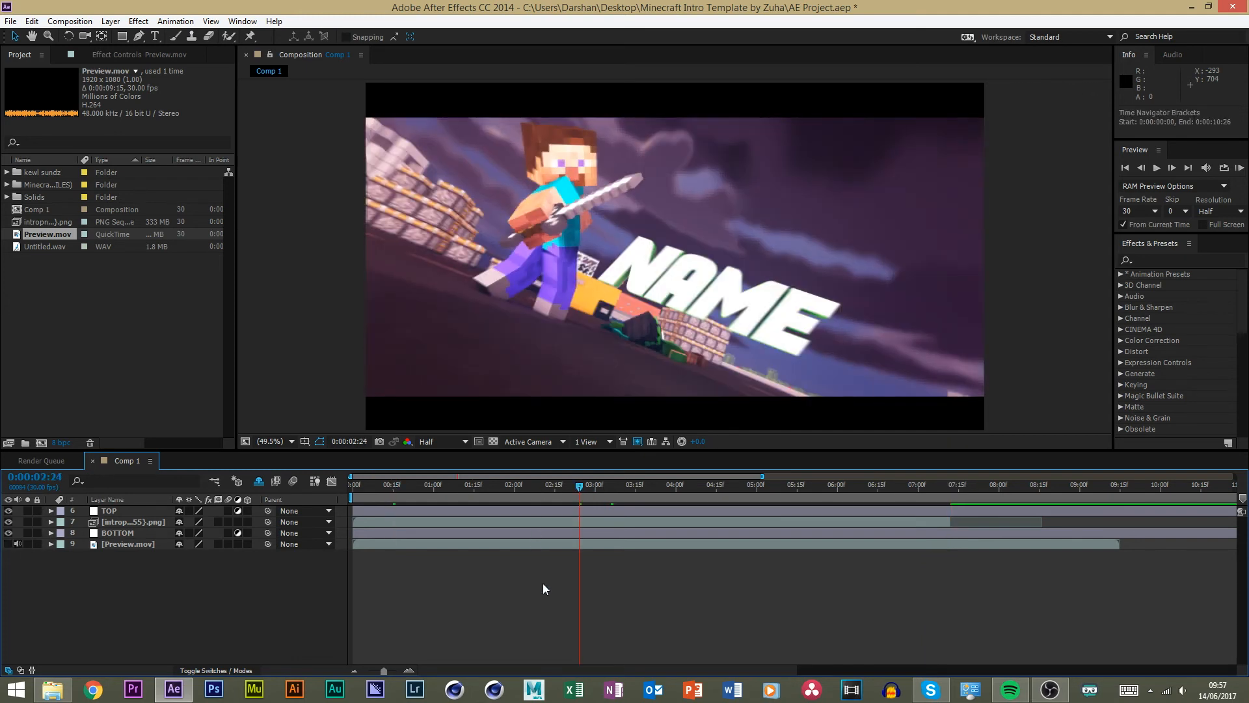
{"action": "left_click", "coordinate": [605, 486]}
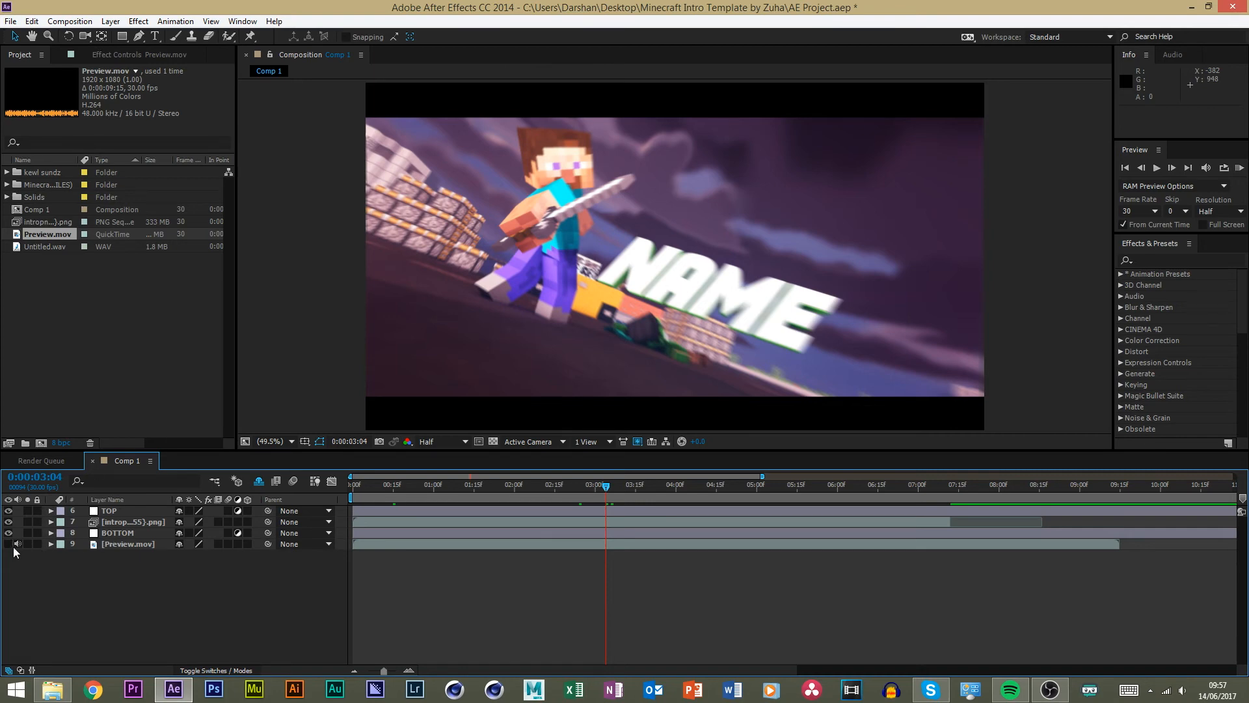
{"action": "left_click", "coordinate": [366, 487]}
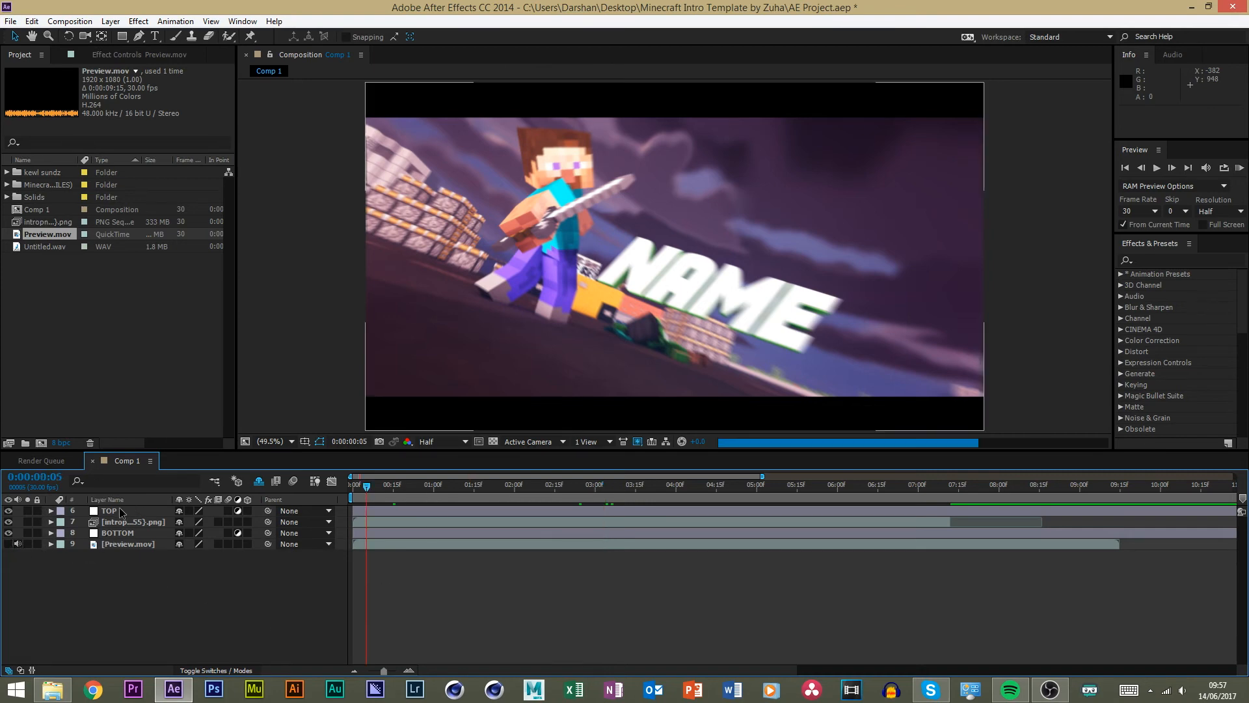
{"action": "left_click", "coordinate": [326, 511]}
{"action": "left_click", "coordinate": [255, 595]}
{"action": "left_click_drag", "start_coordinate": [403, 498], "coordinate": [833, 496]}
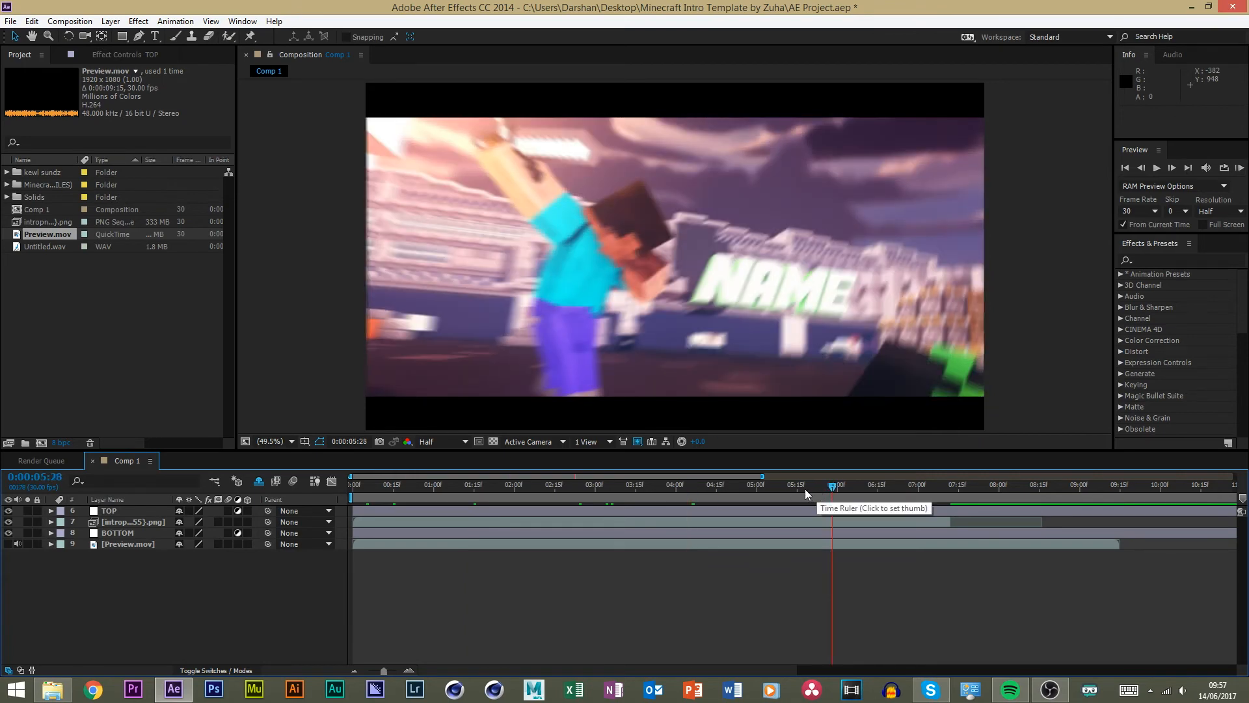
{"action": "left_click", "coordinate": [805, 493]}
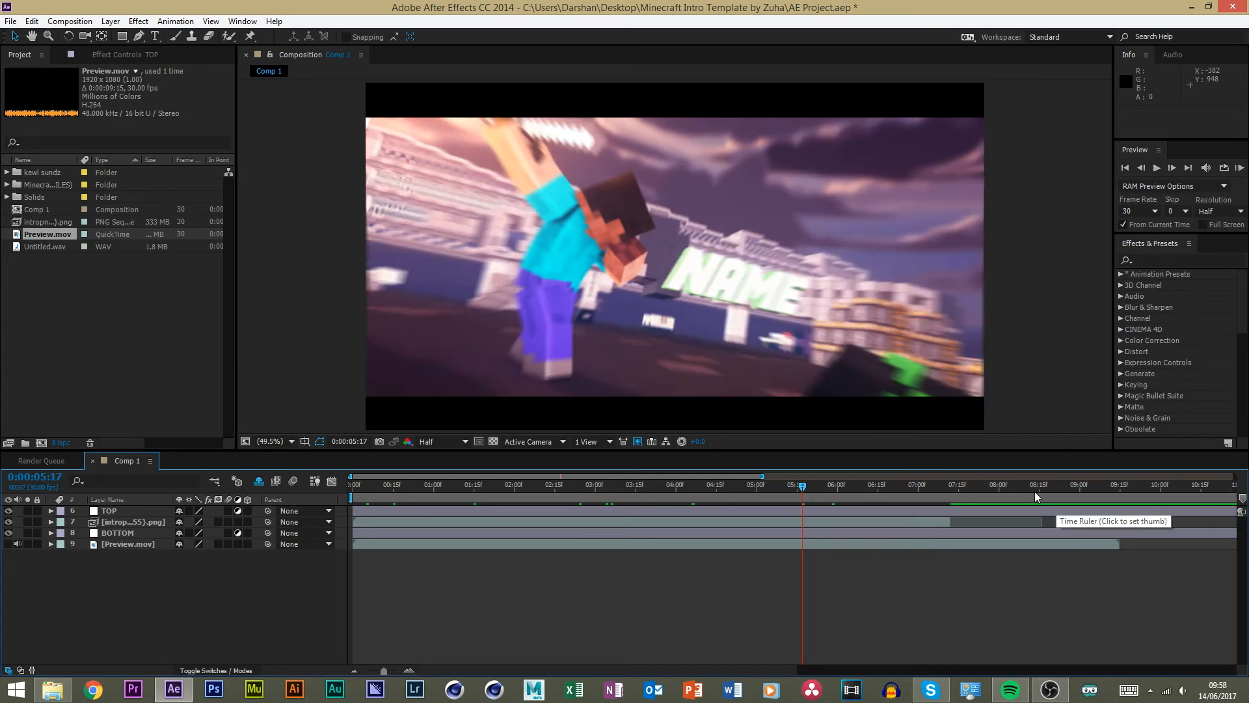
Move the current time to 0:00:09:16 at the end of the Preview.mov layer and copy that timecode.
{"action": "left_click_drag", "start_coordinate": [1115, 487], "coordinate": [1039, 489]}
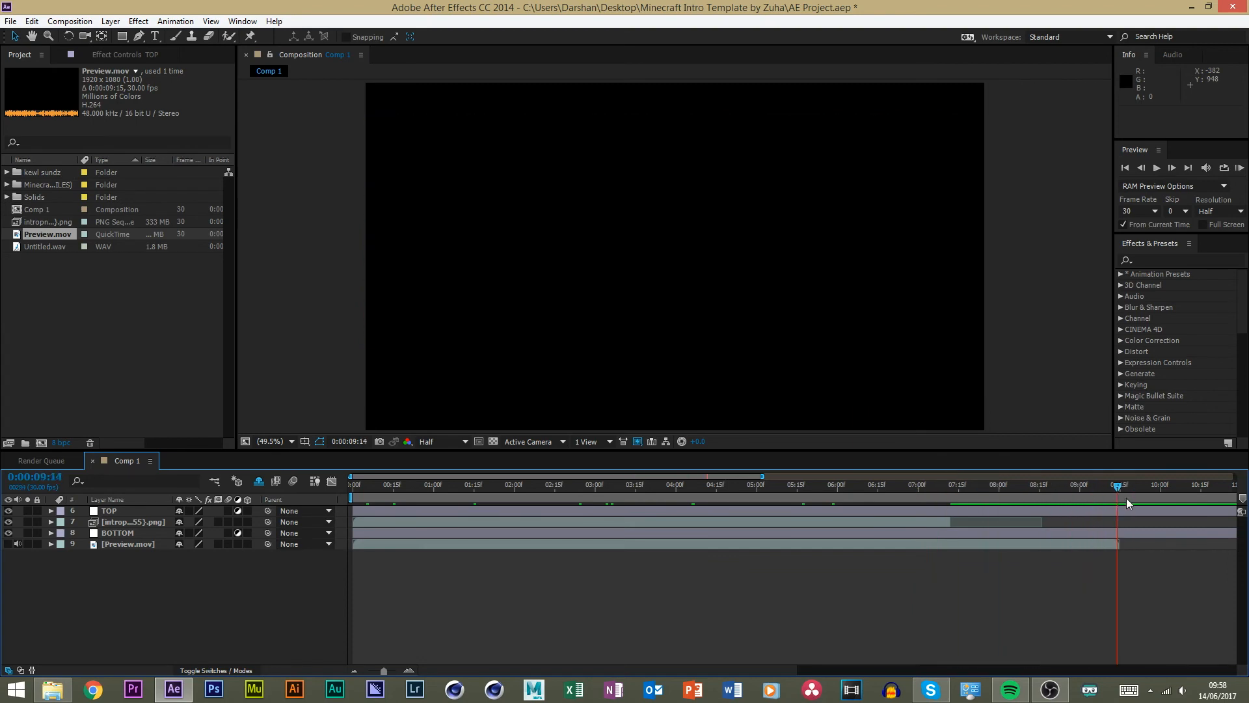
{"action": "left_click_drag", "start_coordinate": [1068, 487], "coordinate": [1124, 500]}
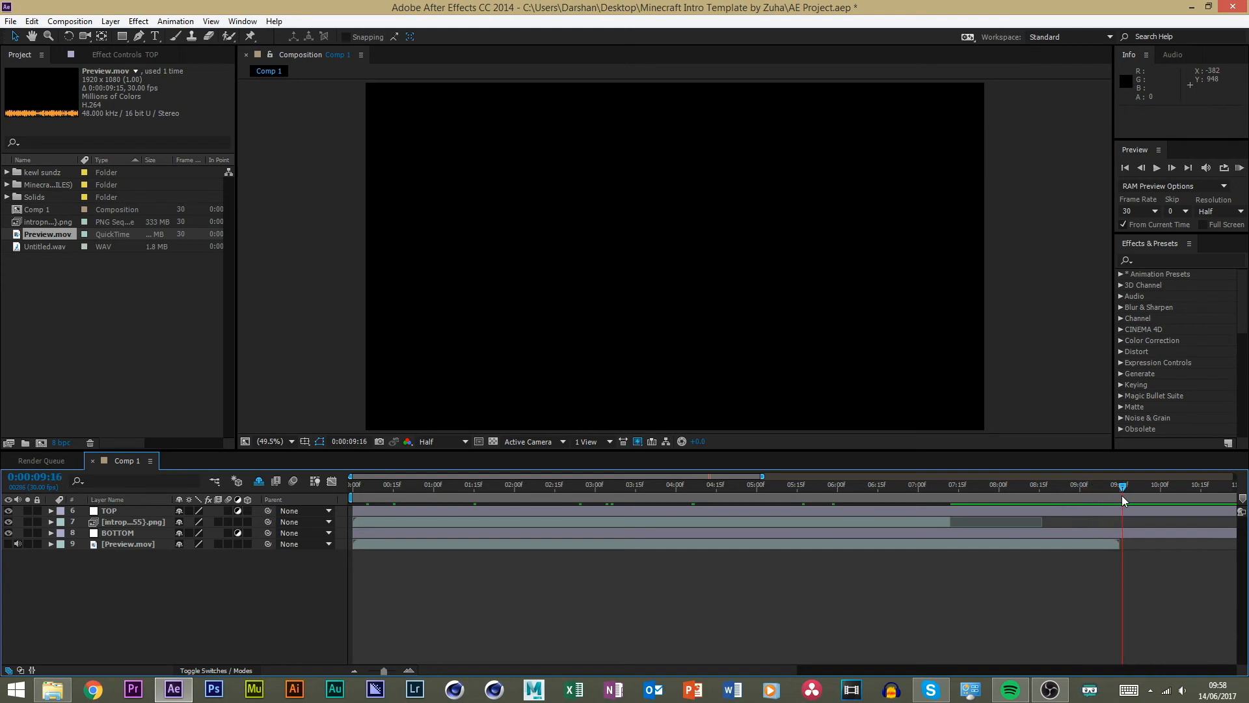
{"action": "left_click", "coordinate": [1108, 546]}
{"action": "left_click", "coordinate": [1017, 607]}
{"action": "left_click", "coordinate": [45, 477]}
{"action": "key", "text": "ctrl+c"}
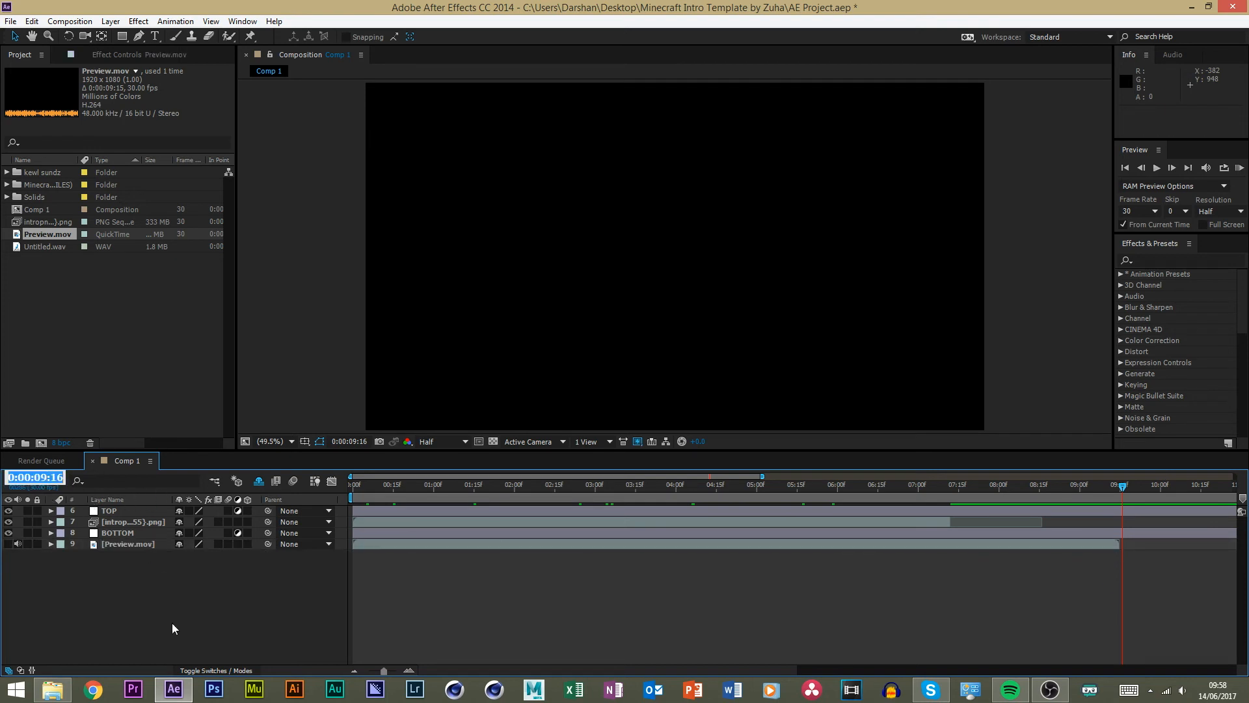
Set Comp 1's duration to 0:00:09:16, check the frame at 0:00:06:04 and return the current time to 0:00:00:00.
{"action": "right_click", "coordinate": [119, 461]}
{"action": "left_click", "coordinate": [160, 233]}
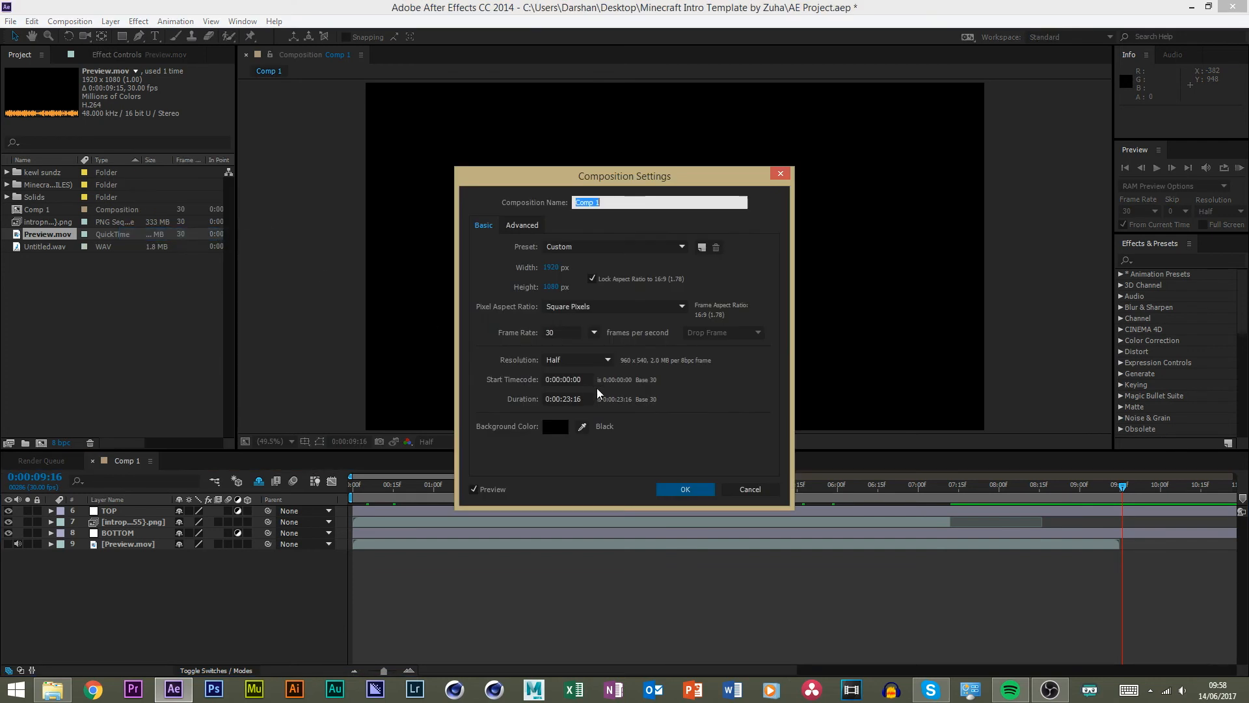
{"action": "left_click", "coordinate": [582, 398]}
{"action": "key", "text": "ctrl+v"}
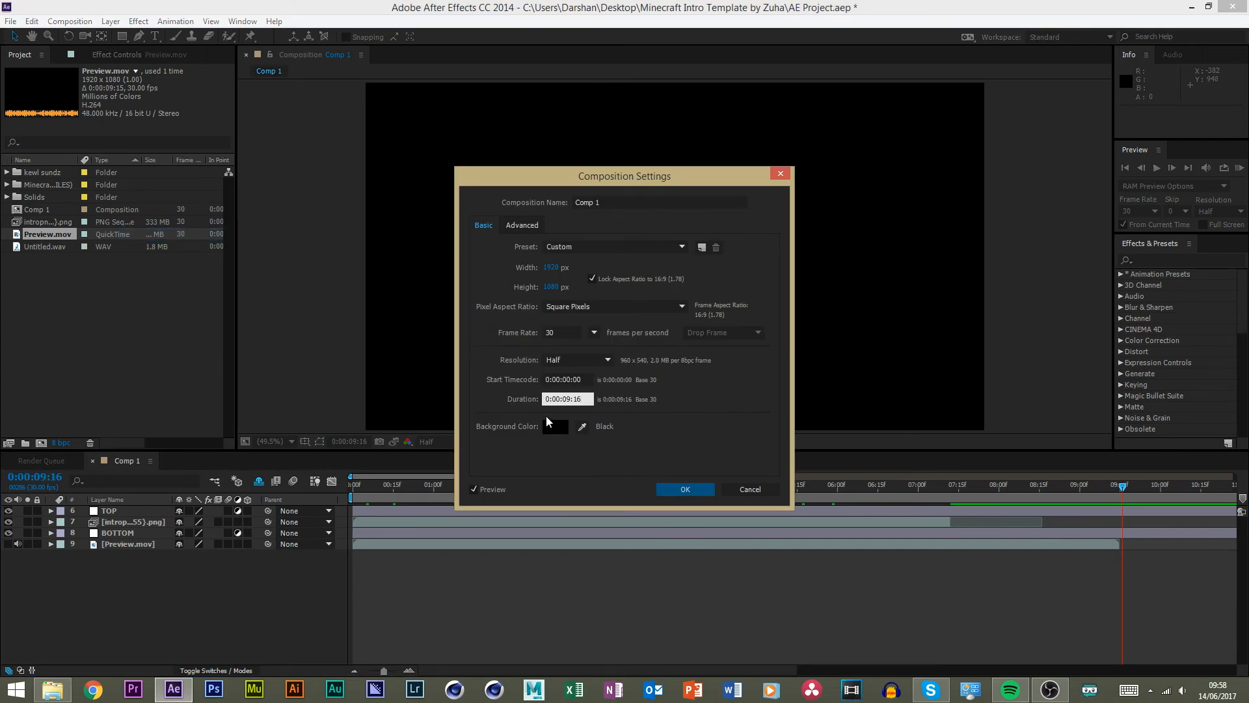
{"action": "left_click", "coordinate": [687, 489]}
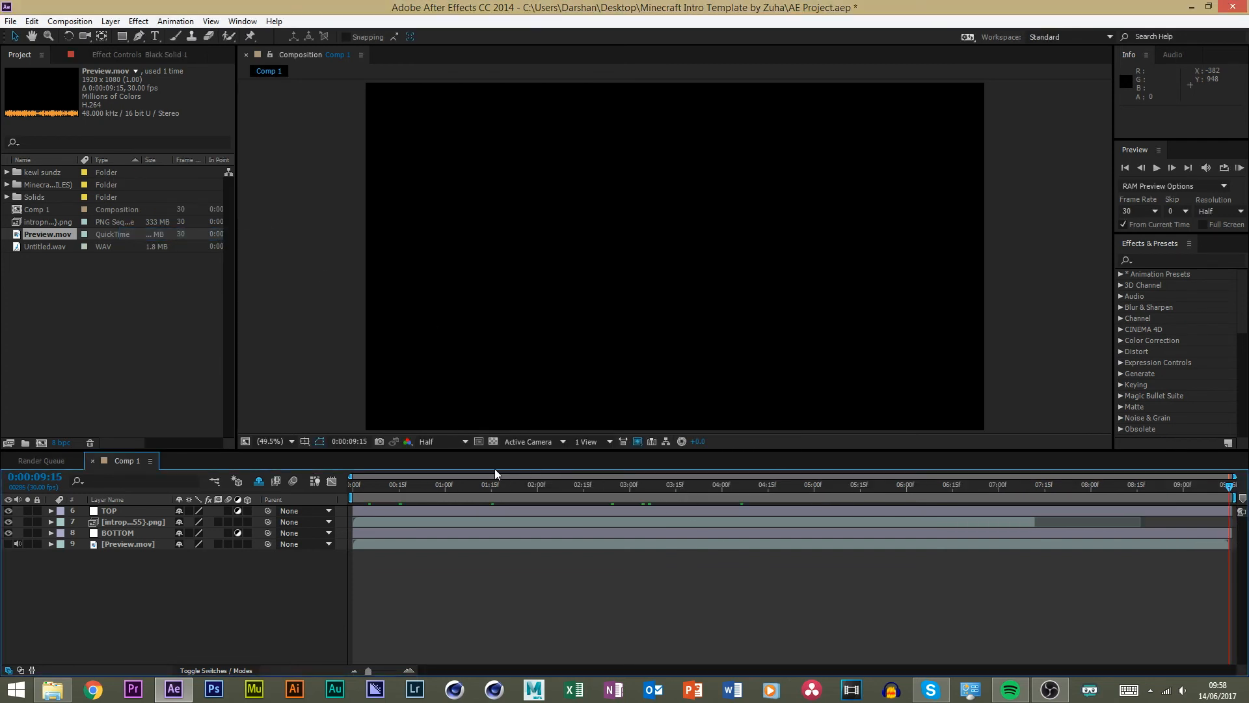
{"action": "left_click", "coordinate": [357, 487]}
{"action": "left_click", "coordinate": [920, 499]}
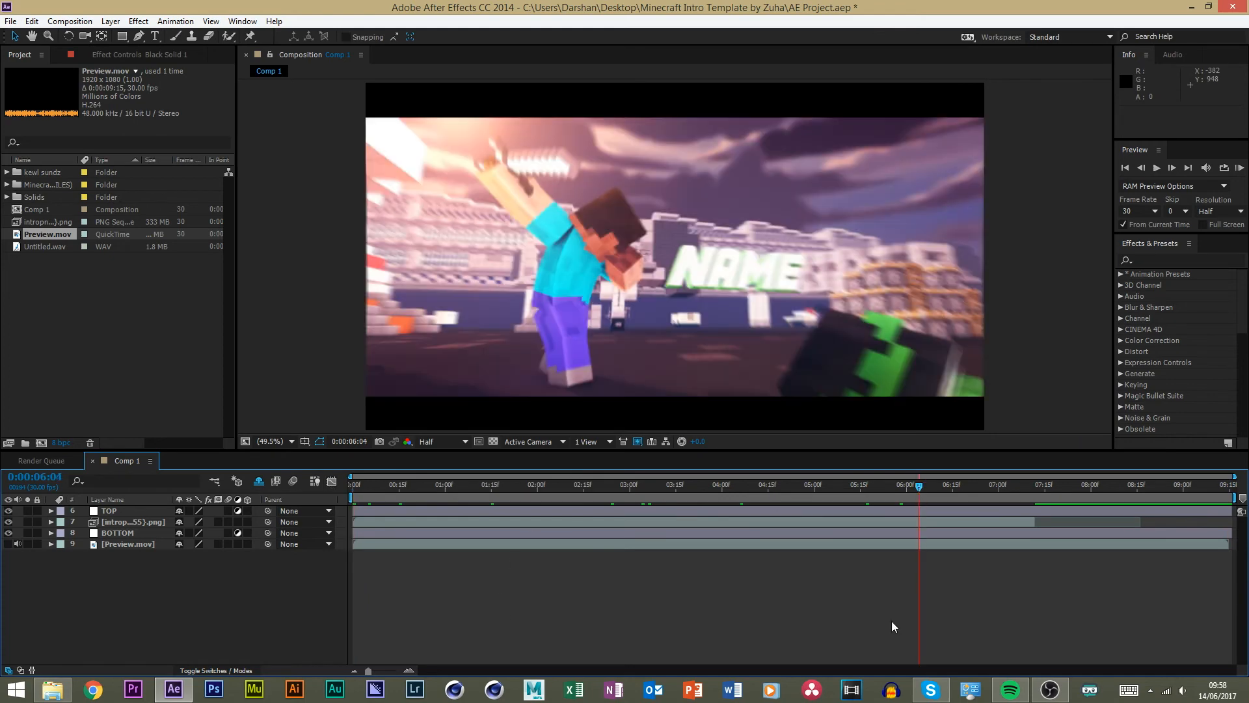
{"action": "left_click_drag", "start_coordinate": [425, 491], "coordinate": [353, 499]}
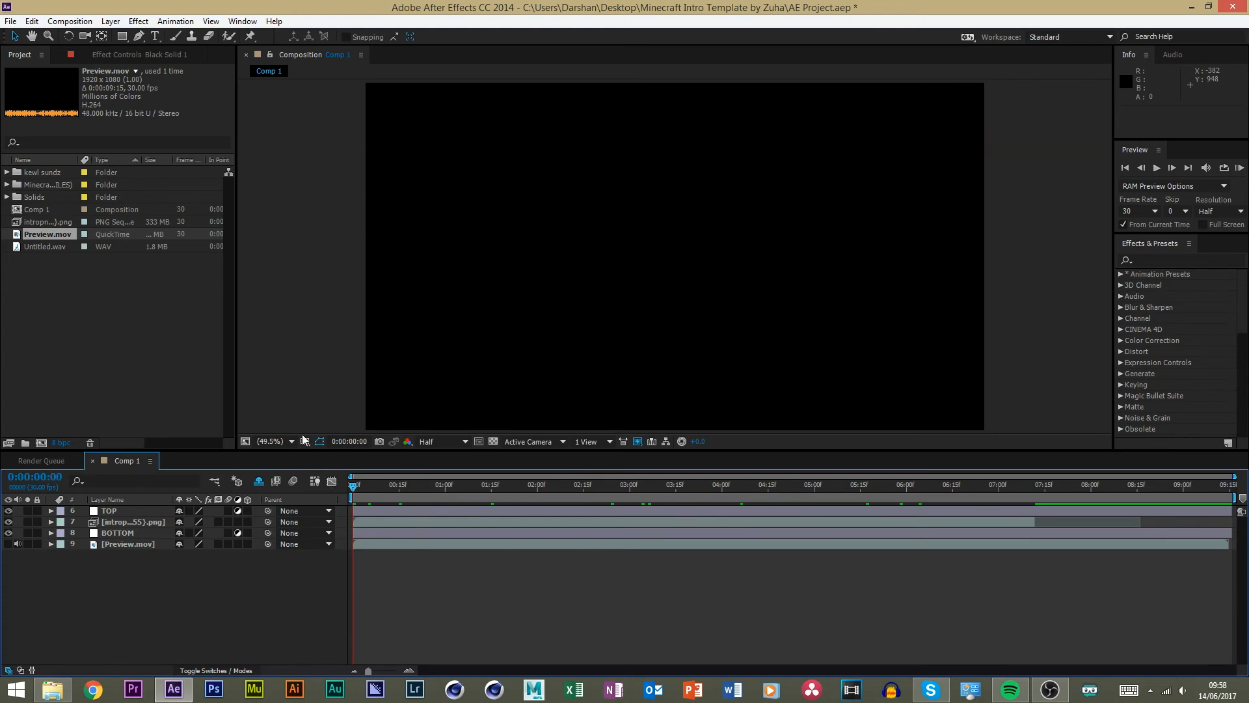
Add Comp 1 to the Render Queue for export.
{"action": "left_click", "coordinate": [11, 20]}
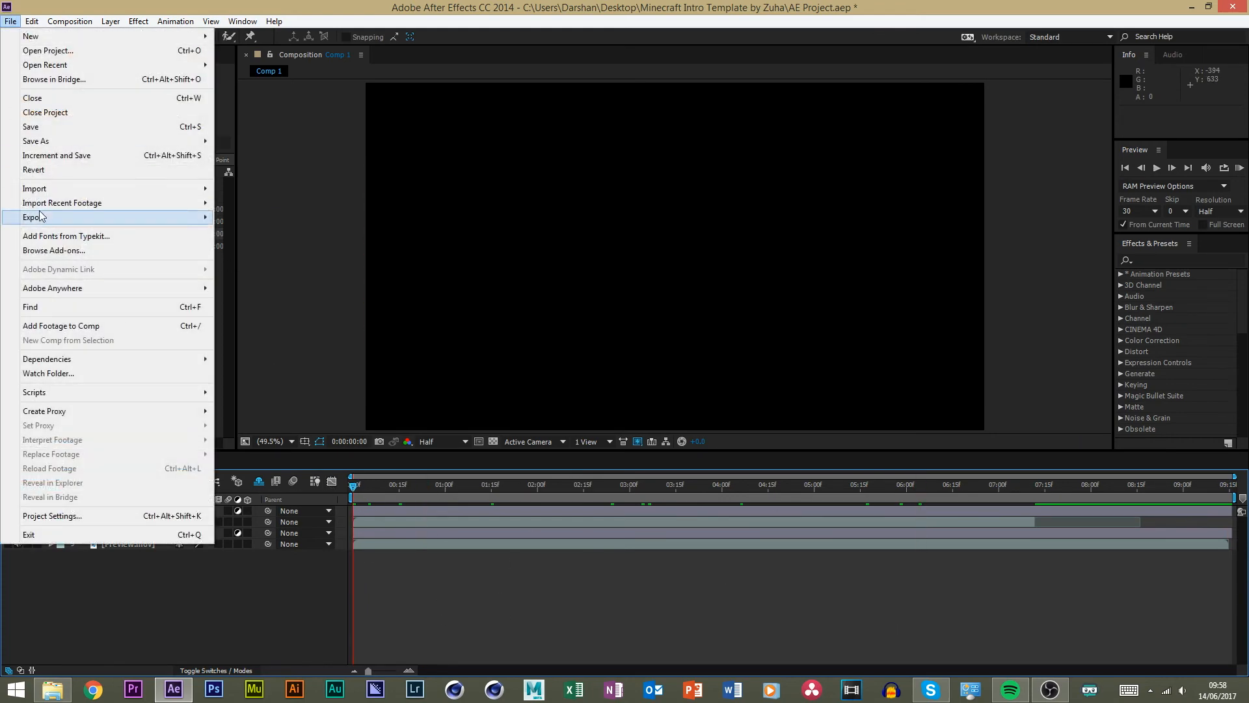
{"action": "mouse_move", "coordinate": [161, 221]}
{"action": "left_click", "coordinate": [251, 232]}
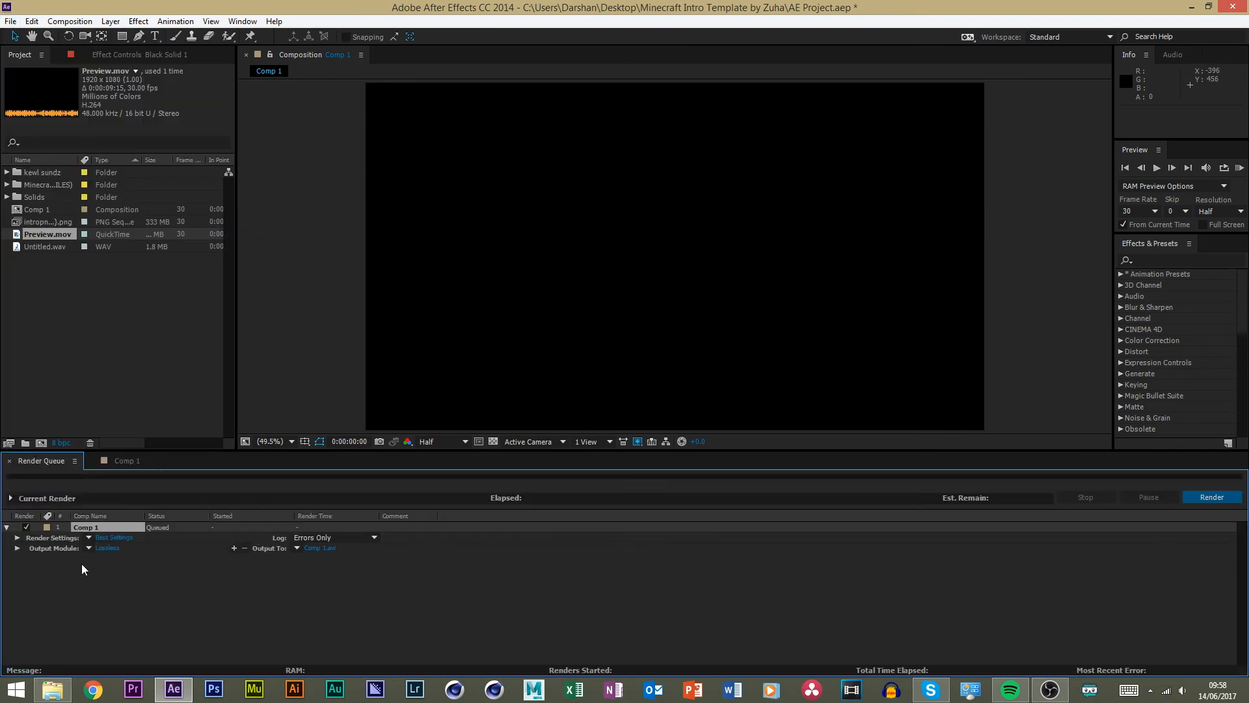
{"action": "left_click", "coordinate": [106, 548]}
{"action": "left_click", "coordinate": [592, 183]}
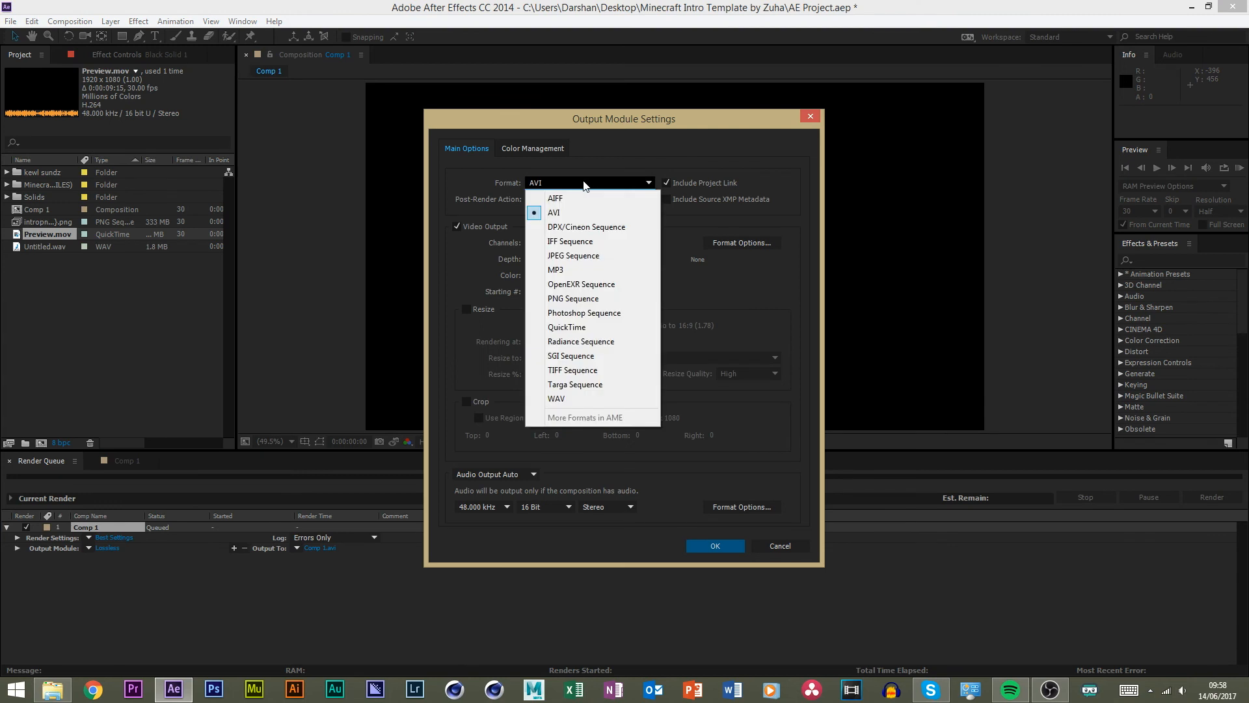
{"action": "left_click", "coordinate": [497, 170]}
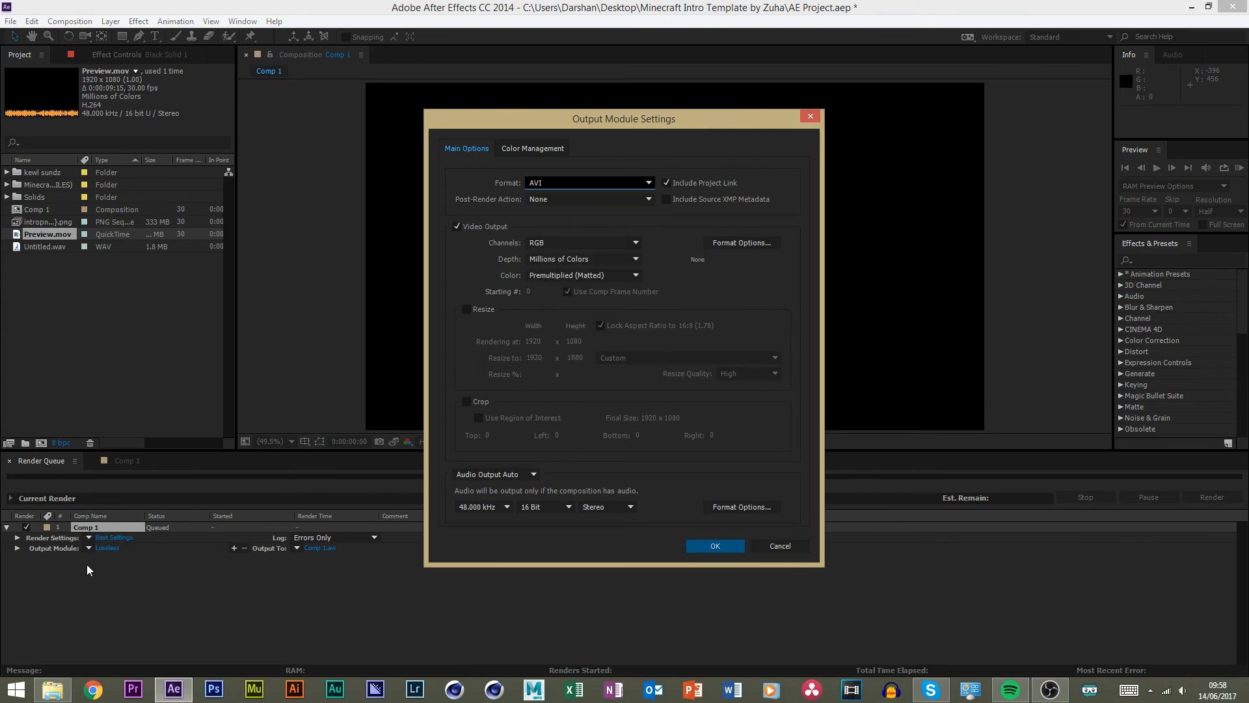
{"action": "left_click", "coordinate": [780, 546]}
Set Comp 1's output module to the QuickTime format, using the H.264 video codec at quality 100.
{"action": "left_click", "coordinate": [106, 548]}
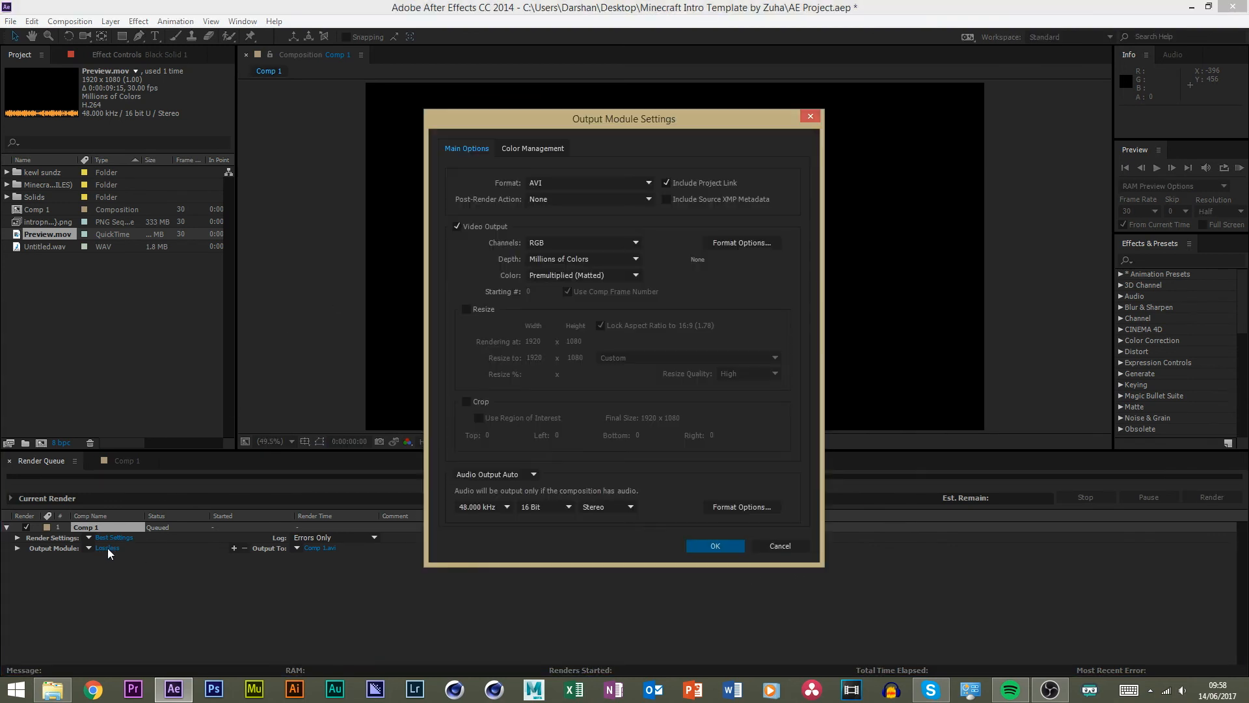
{"action": "left_click", "coordinate": [555, 182]}
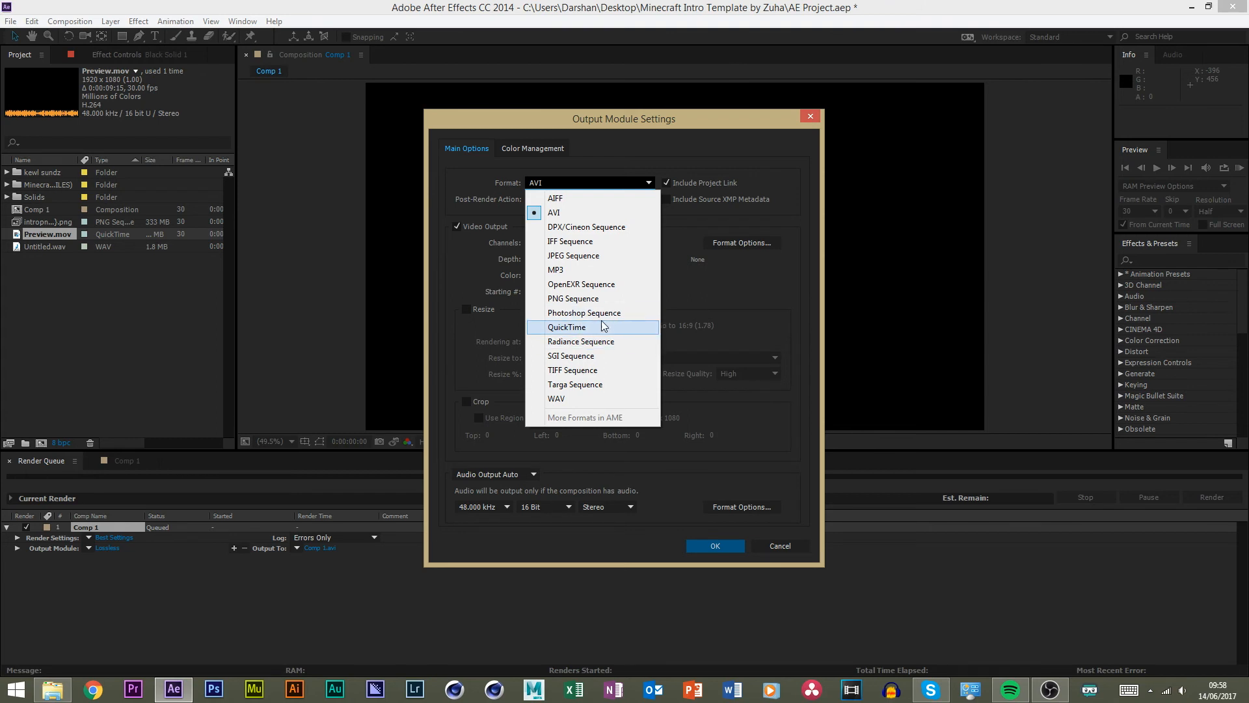
{"action": "left_click", "coordinate": [604, 326]}
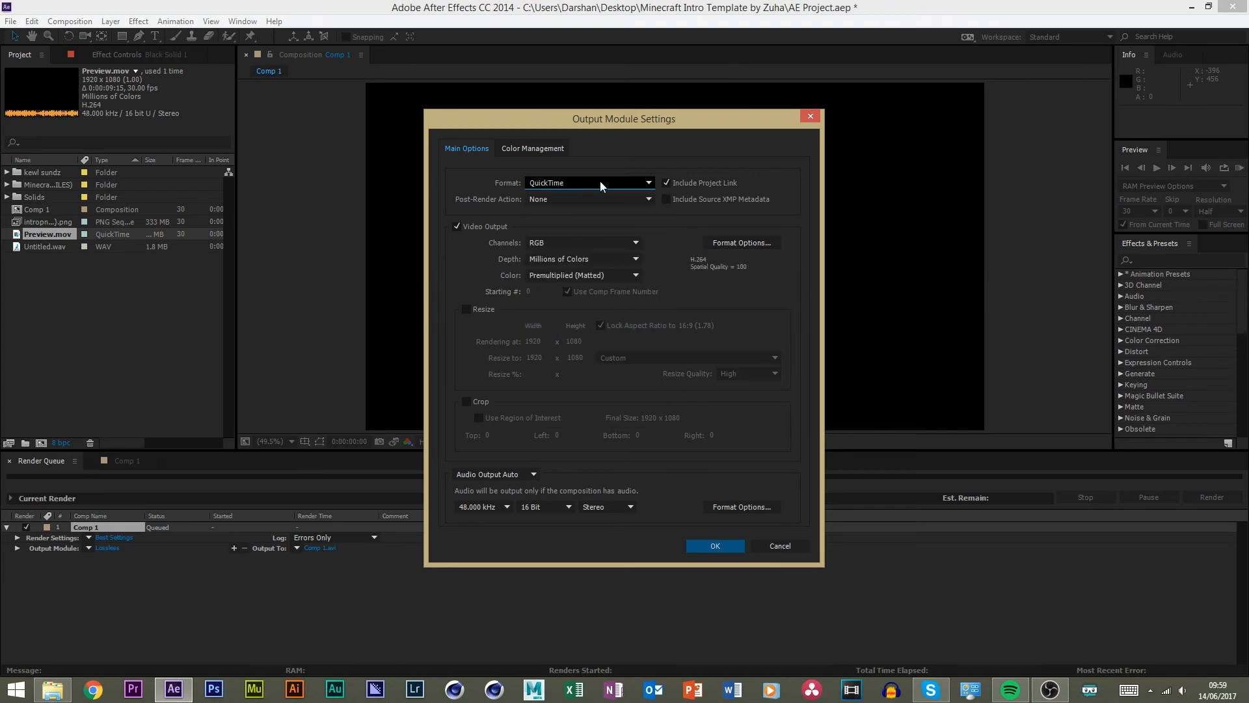
{"action": "left_click", "coordinate": [723, 242]}
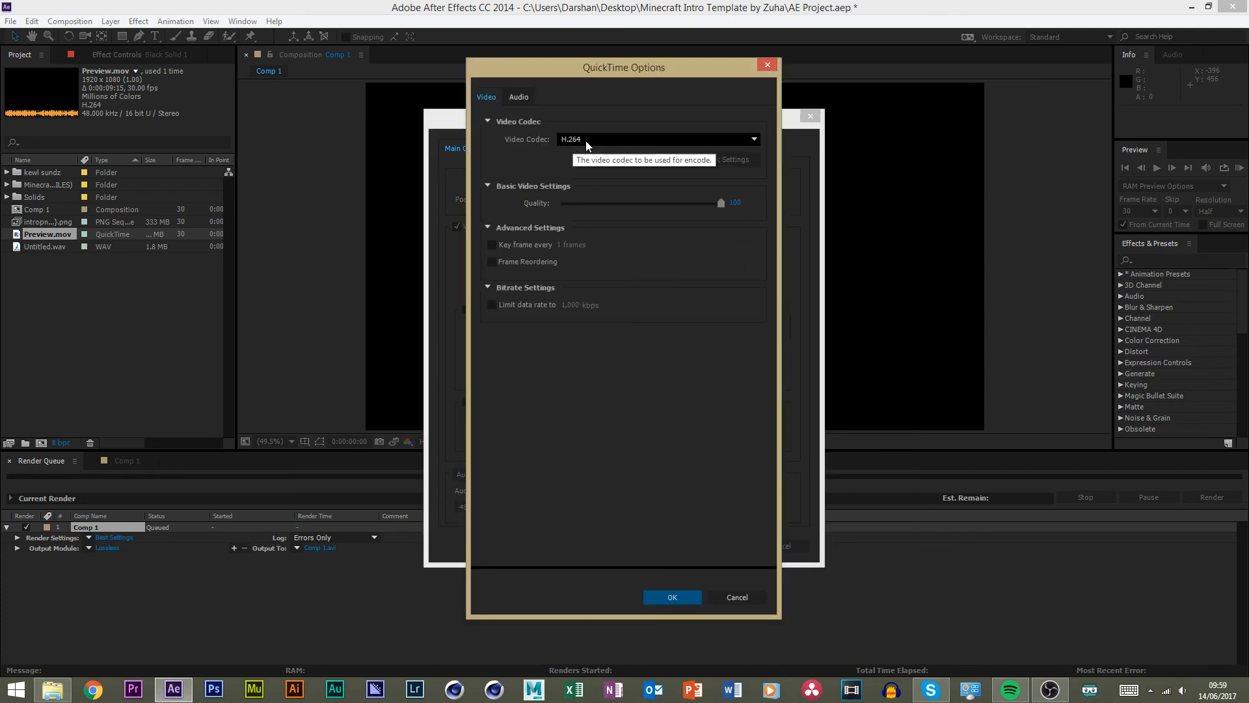
{"action": "left_click", "coordinate": [569, 139]}
{"action": "left_click", "coordinate": [510, 133]}
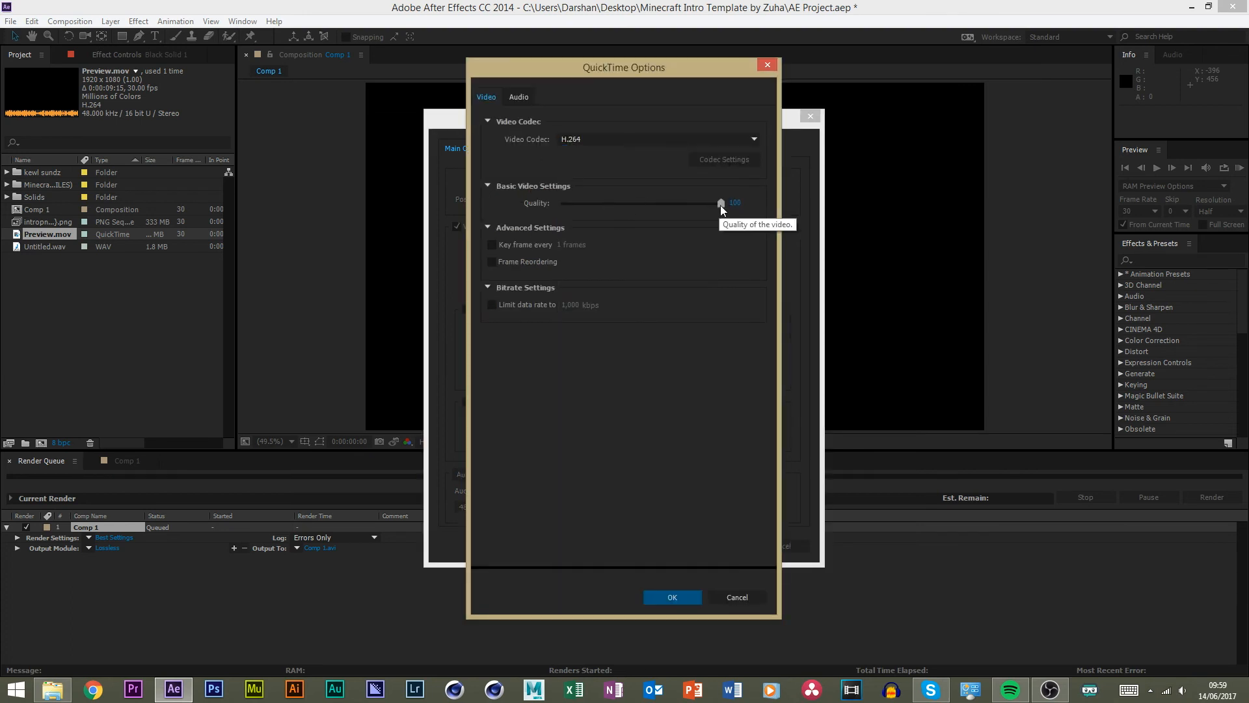
{"action": "left_click", "coordinate": [669, 597]}
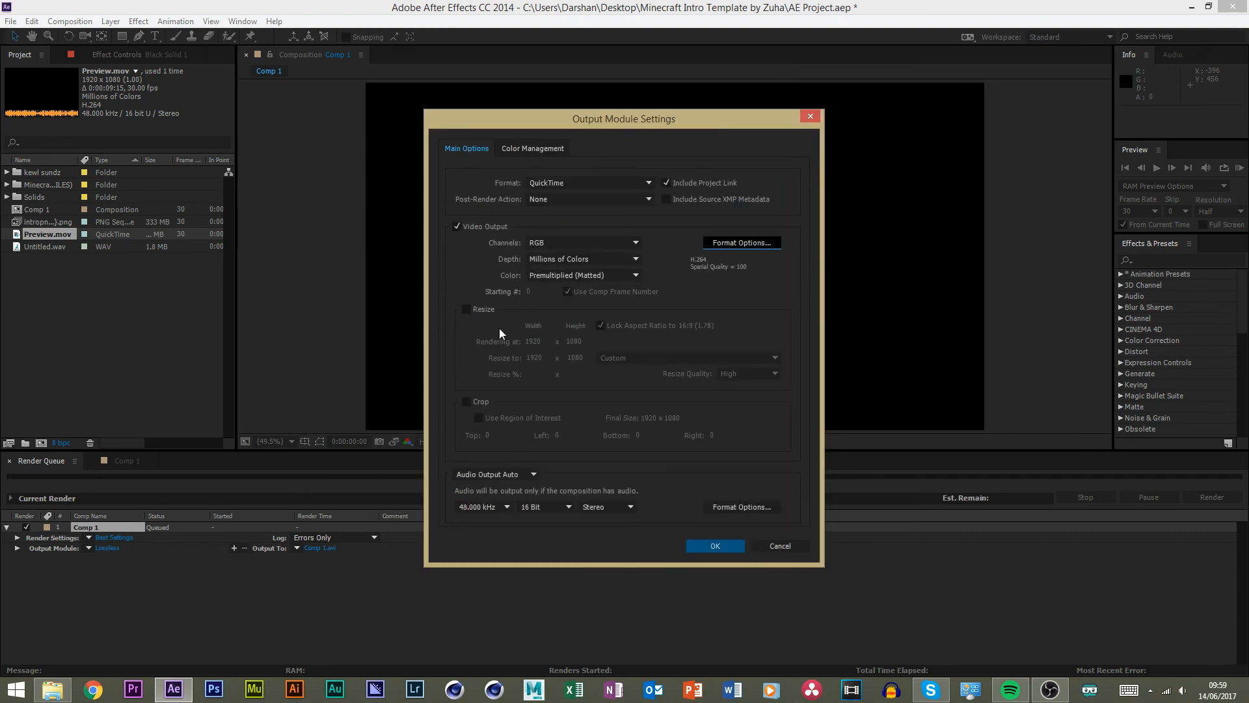
{"action": "left_click", "coordinate": [716, 548]}
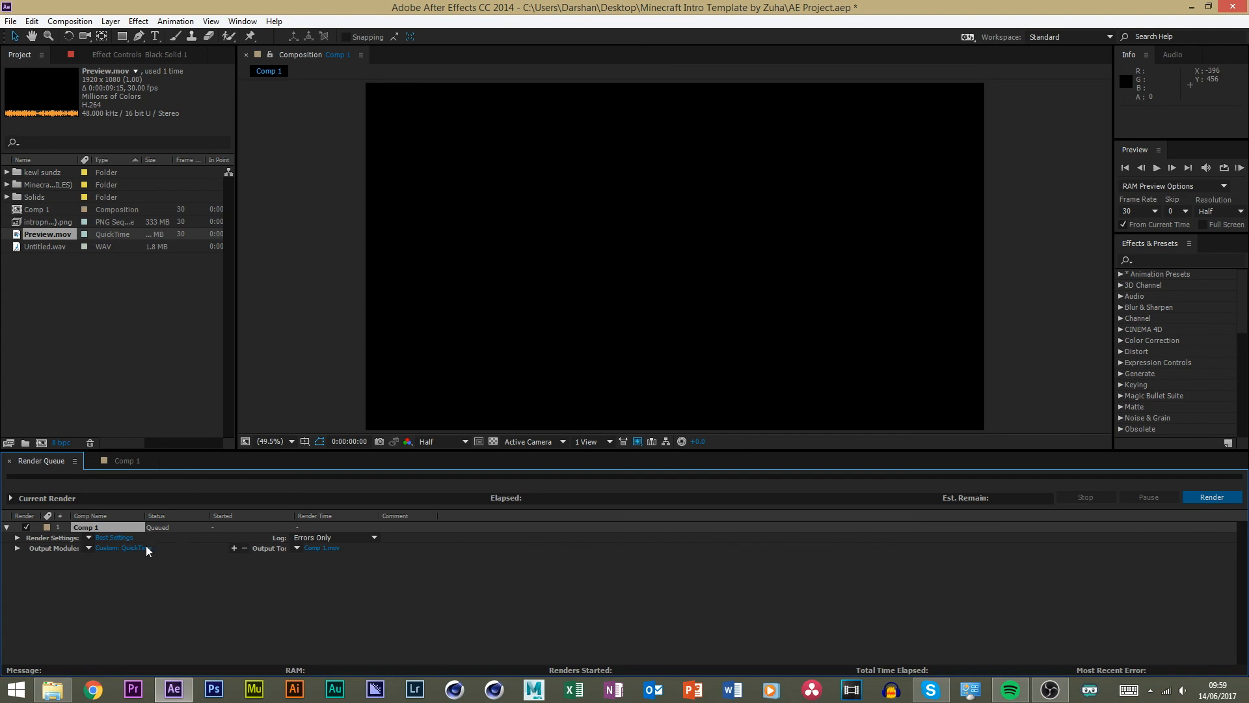
{"action": "left_click", "coordinate": [319, 551]}
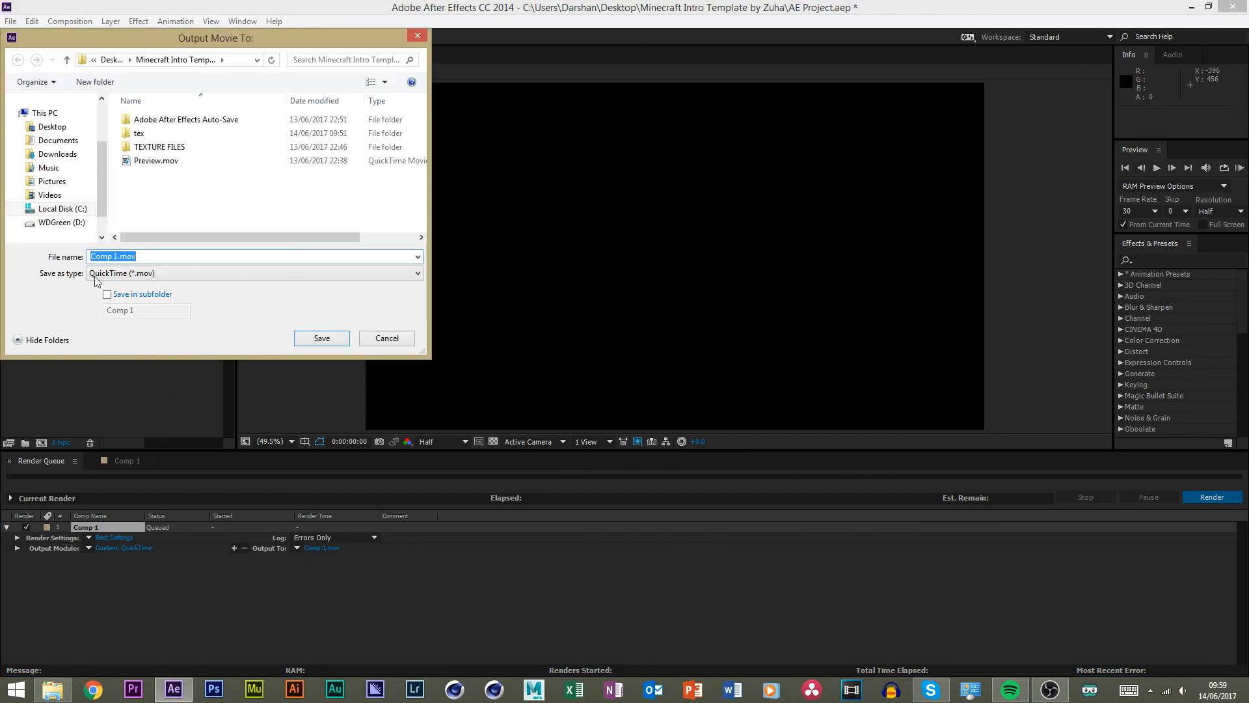
{"action": "left_click", "coordinate": [61, 130]}
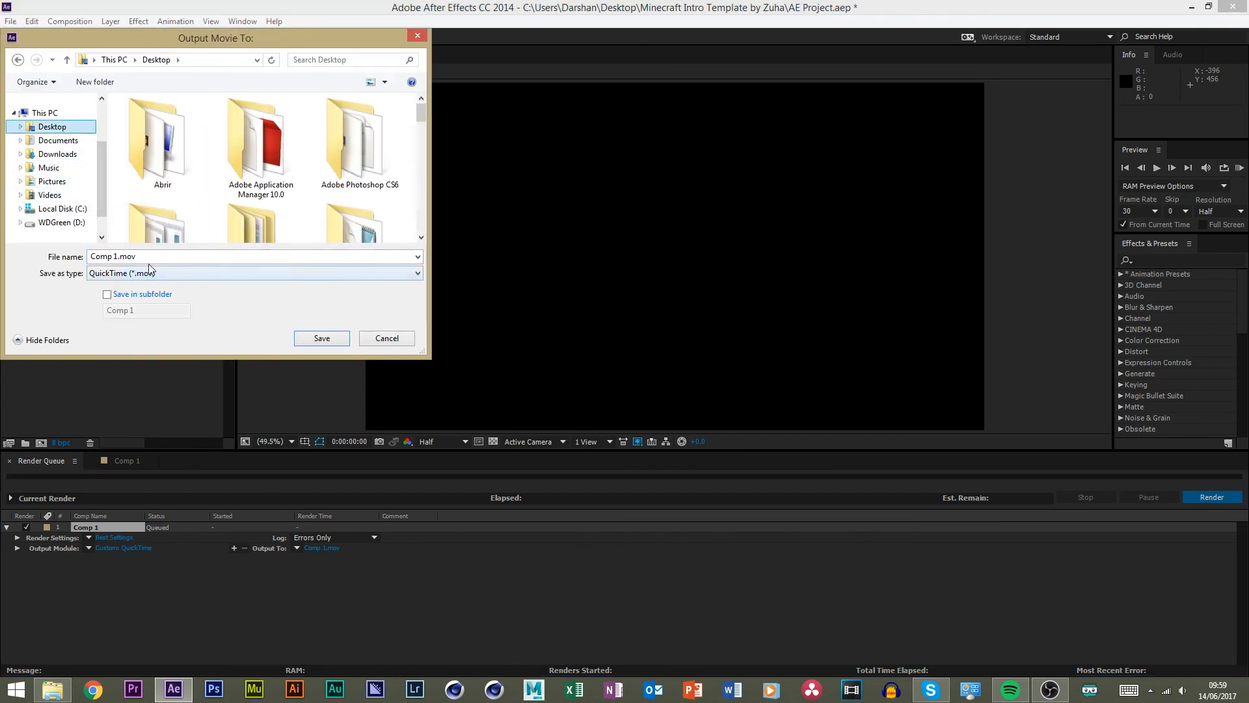
{"action": "left_click_drag", "start_coordinate": [91, 257], "coordinate": [144, 271]}
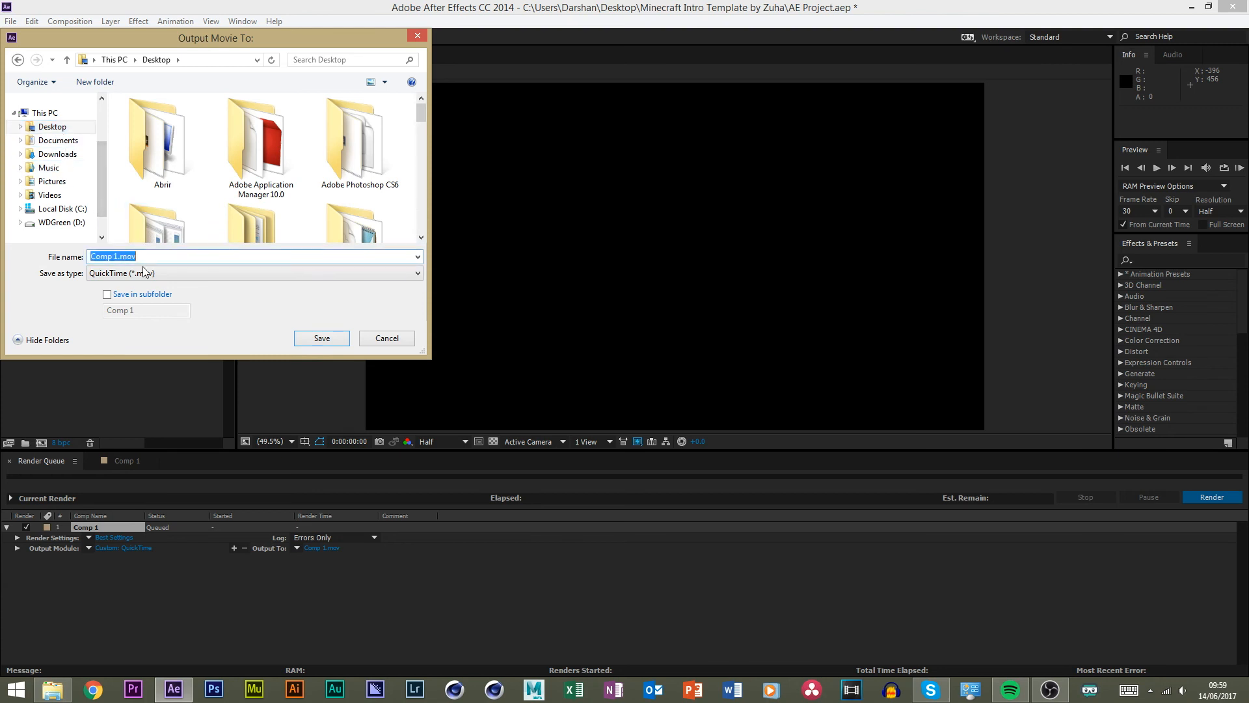
{"action": "left_click", "coordinate": [378, 341]}
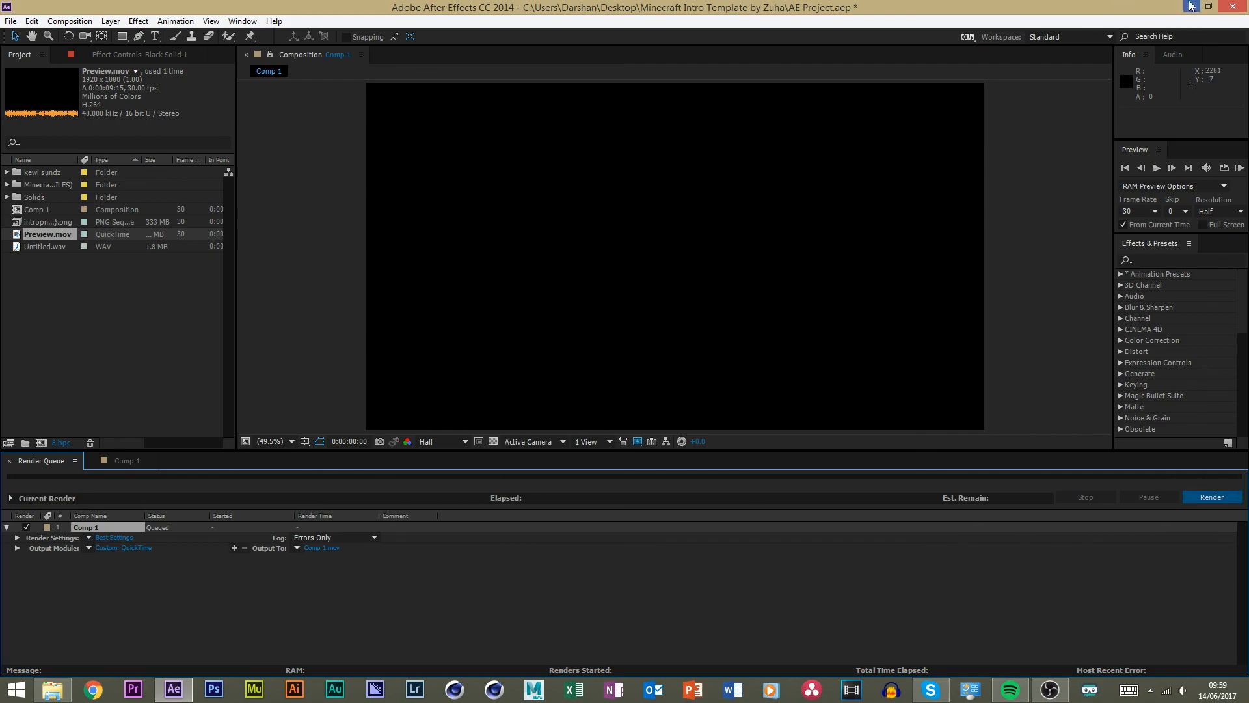
Minimise After Effects, play Preview.mov from the Minecraft Intro Template by Zuha folder, and close the player and the folder.
{"action": "left_click", "coordinate": [1191, 6]}
{"action": "key", "text": "Return"}
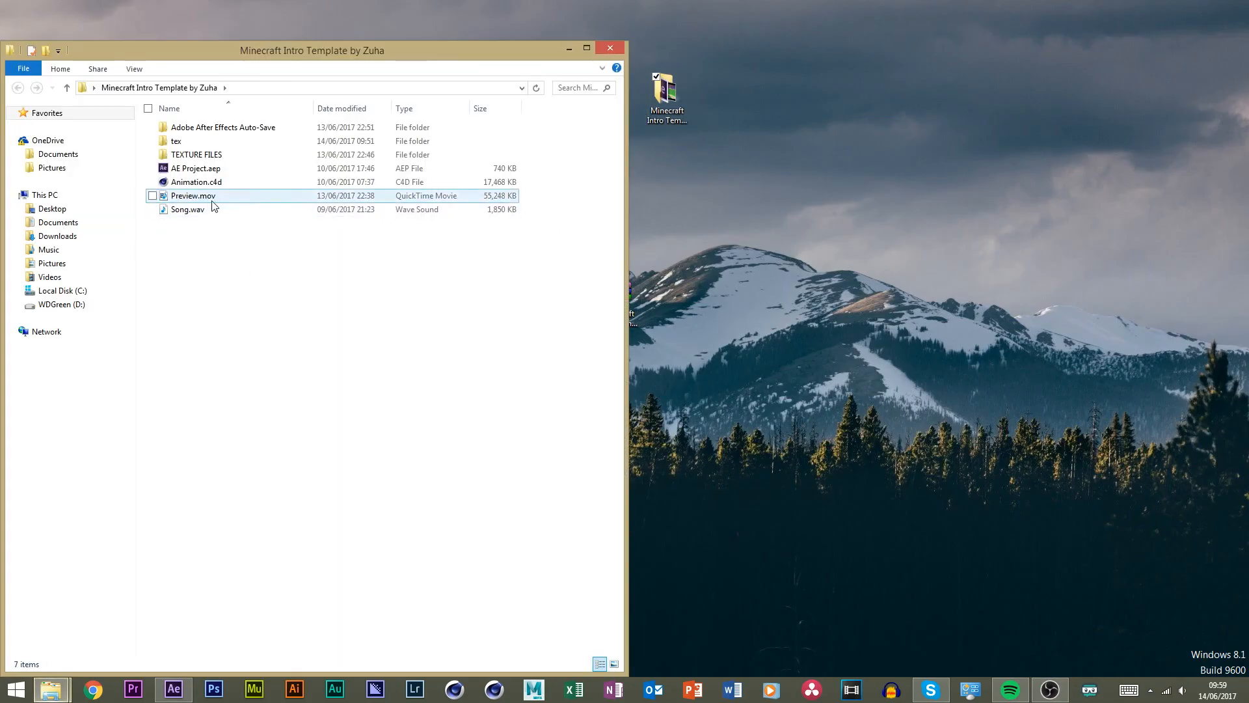
{"action": "double_click", "coordinate": [195, 198]}
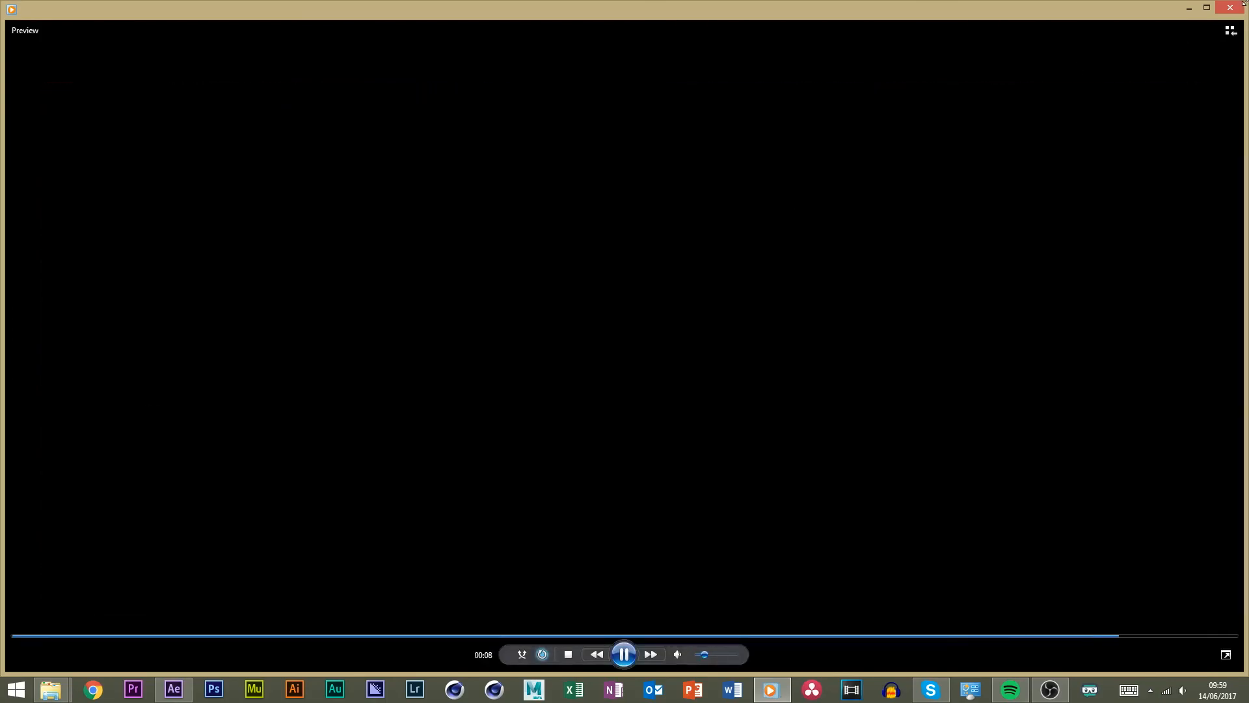
{"action": "left_click", "coordinate": [1234, 7]}
{"action": "left_click", "coordinate": [491, 323]}
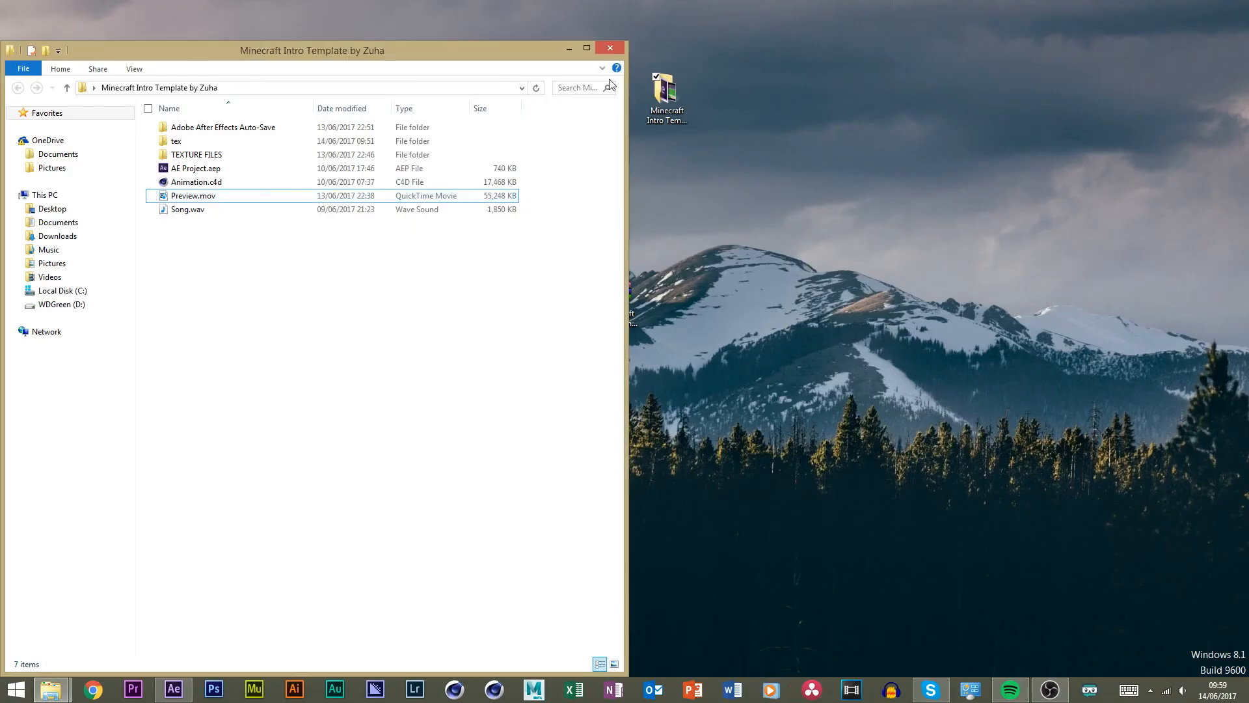
{"action": "left_click", "coordinate": [610, 51]}
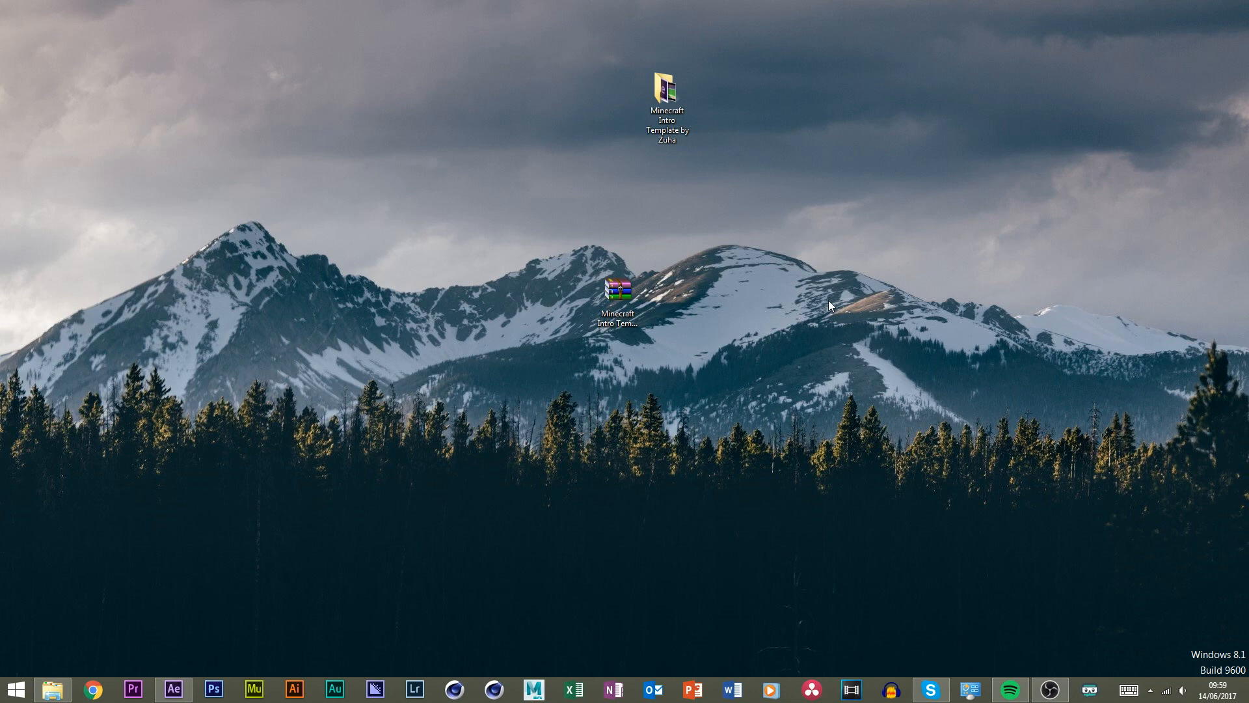
{"action": "left_click_drag", "start_coordinate": [356, 263], "coordinate": [356, 347]}
{"action": "left_click_drag", "start_coordinate": [269, 190], "coordinate": [494, 387]}
{"action": "left_click_drag", "start_coordinate": [452, 447], "coordinate": [687, 394]}
{"action": "left_click_drag", "start_coordinate": [347, 216], "coordinate": [145, 268]}
{"action": "left_click_drag", "start_coordinate": [151, 1], "coordinate": [324, 268]}
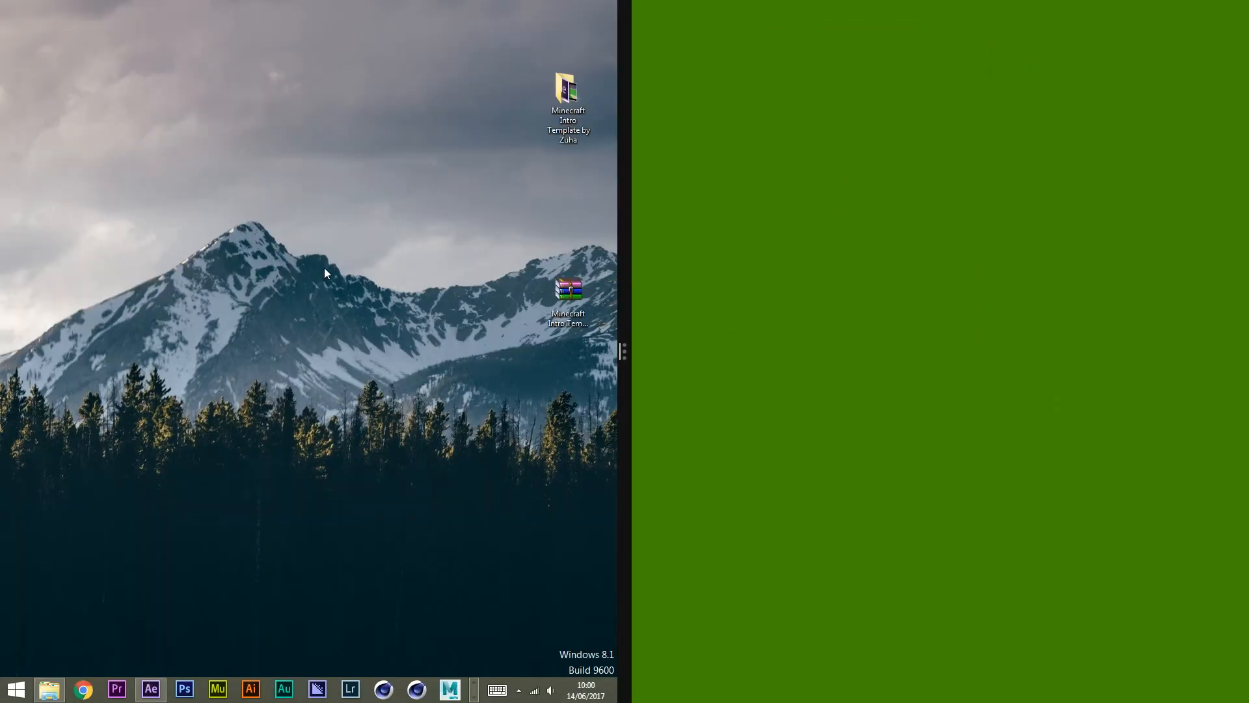
{"action": "left_click_drag", "start_coordinate": [630, 281], "coordinate": [1195, 388]}
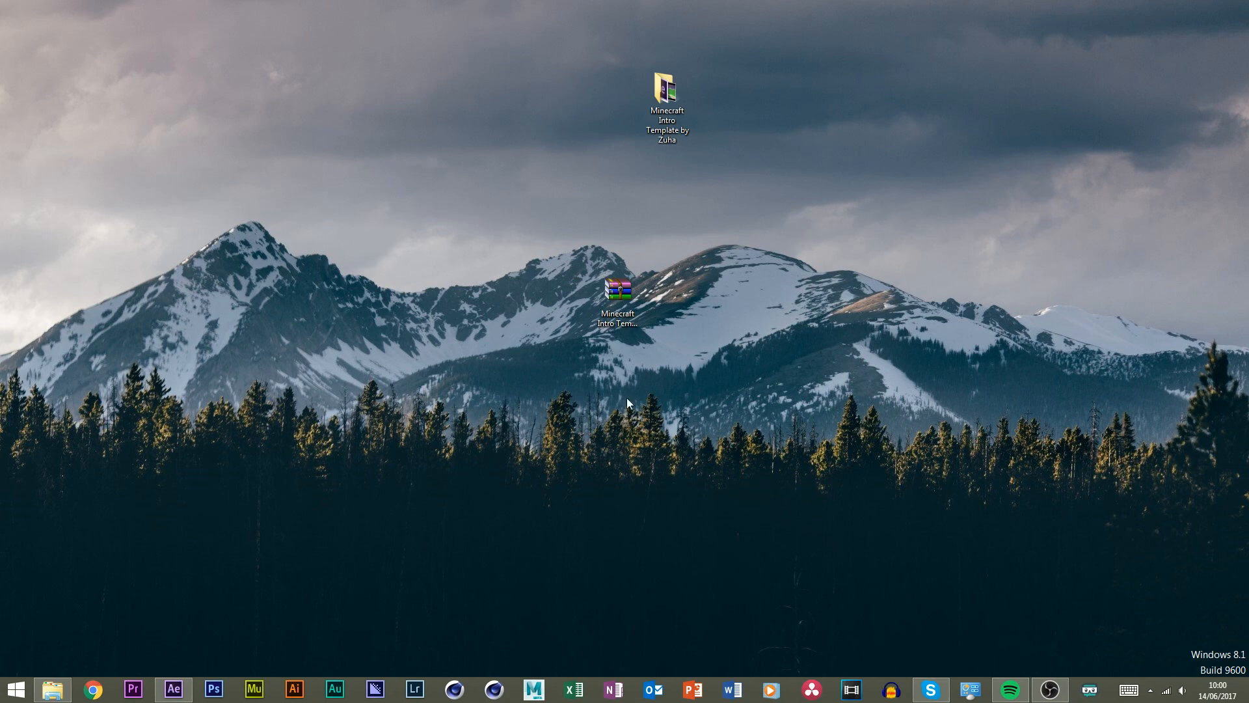
{"action": "left_click_drag", "start_coordinate": [385, 373], "coordinate": [469, 514]}
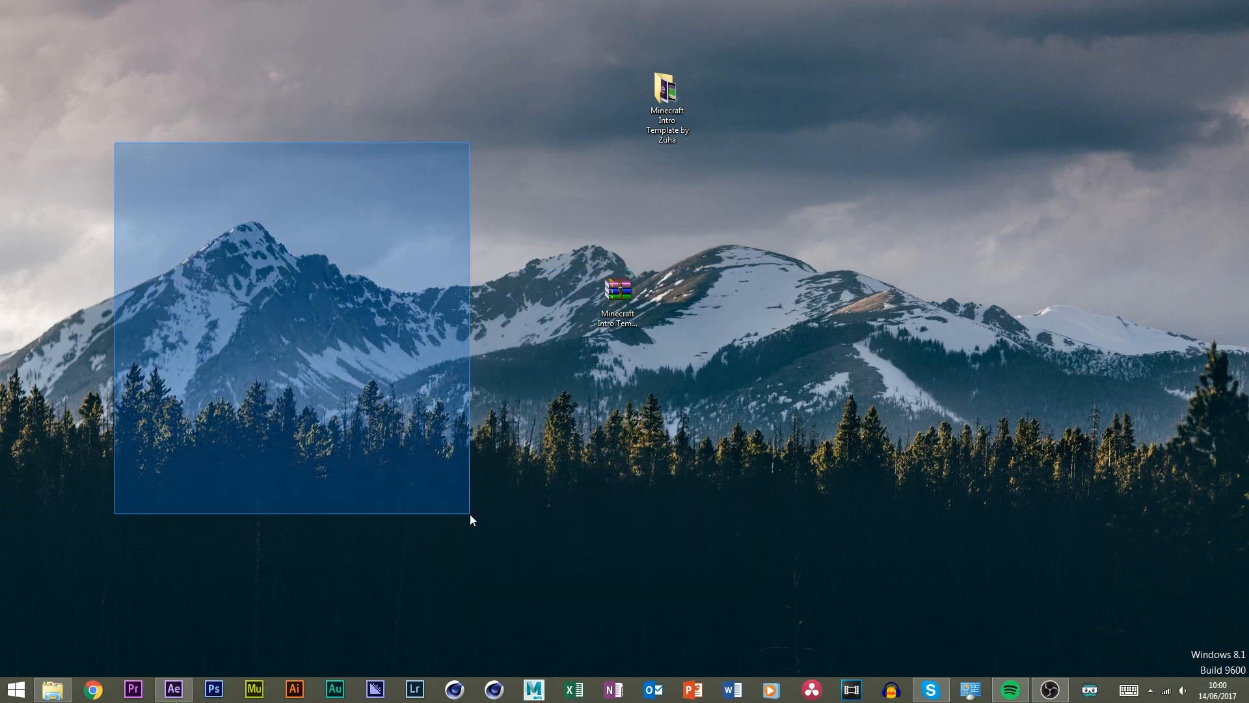